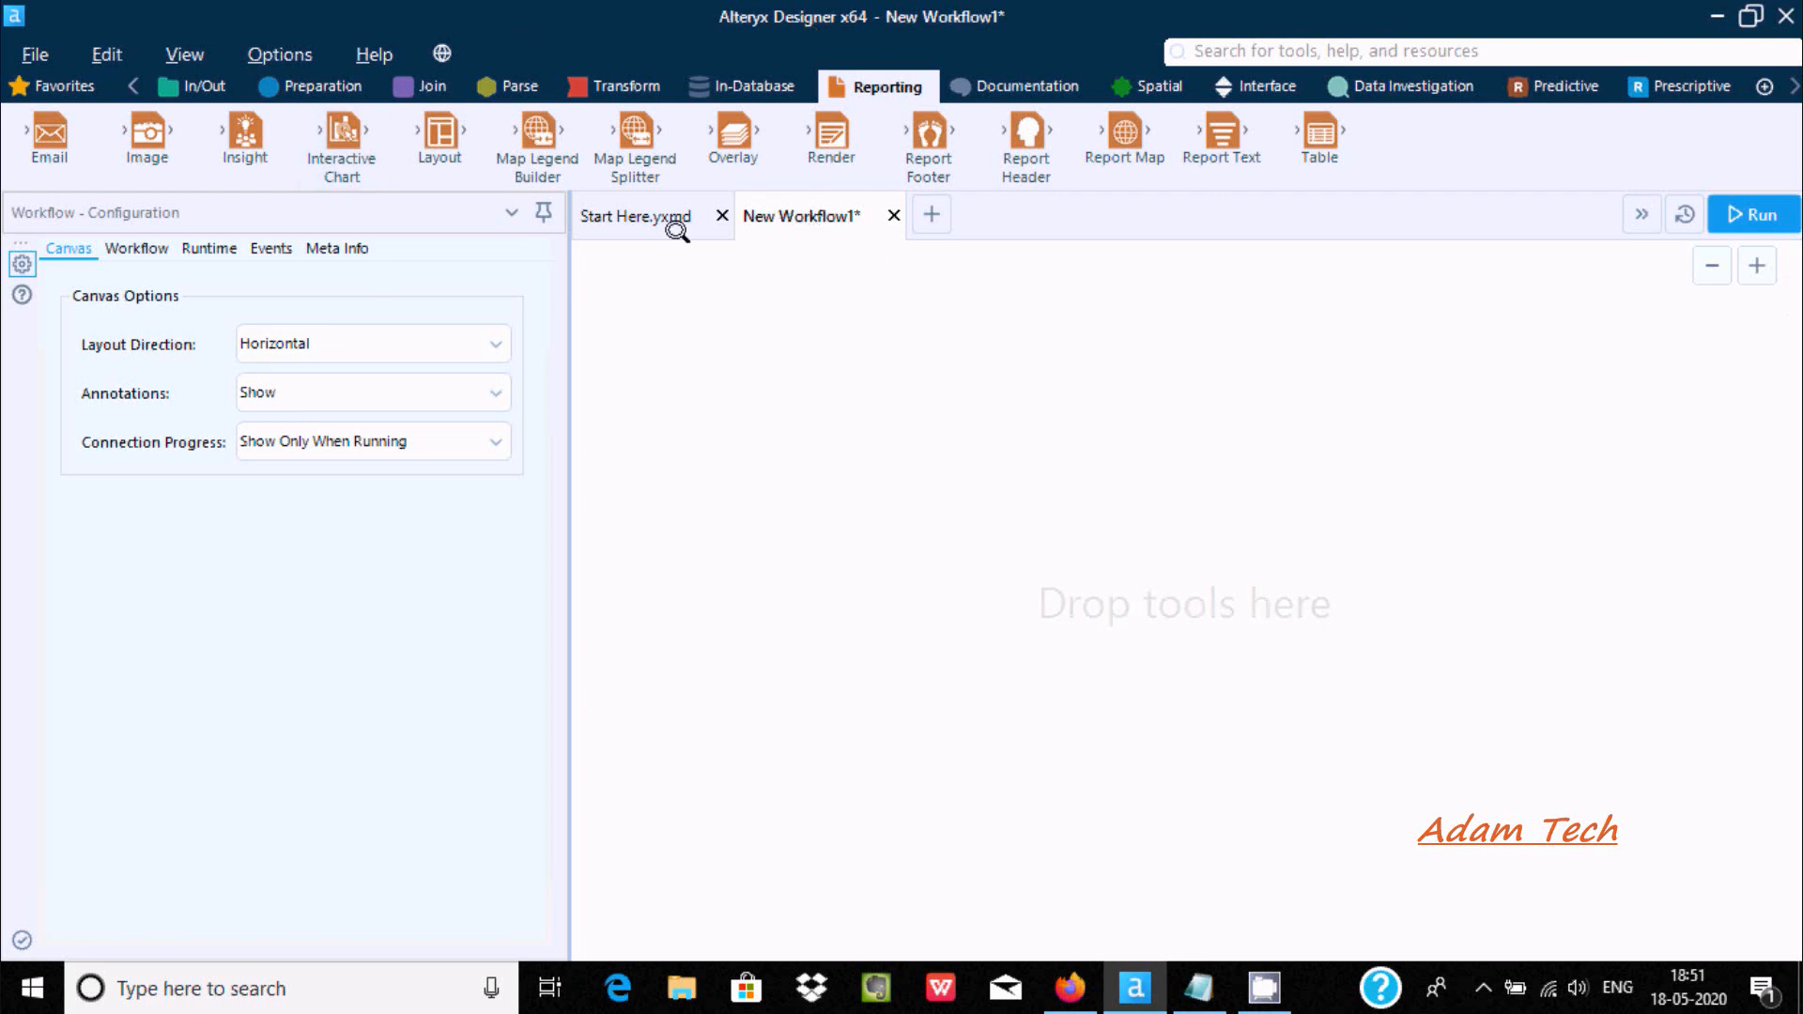
Add an Input Data tool to the canvas and connect it to the recent database connection aka:Scott_Conn
{"action": "left_click", "coordinate": [196, 85]}
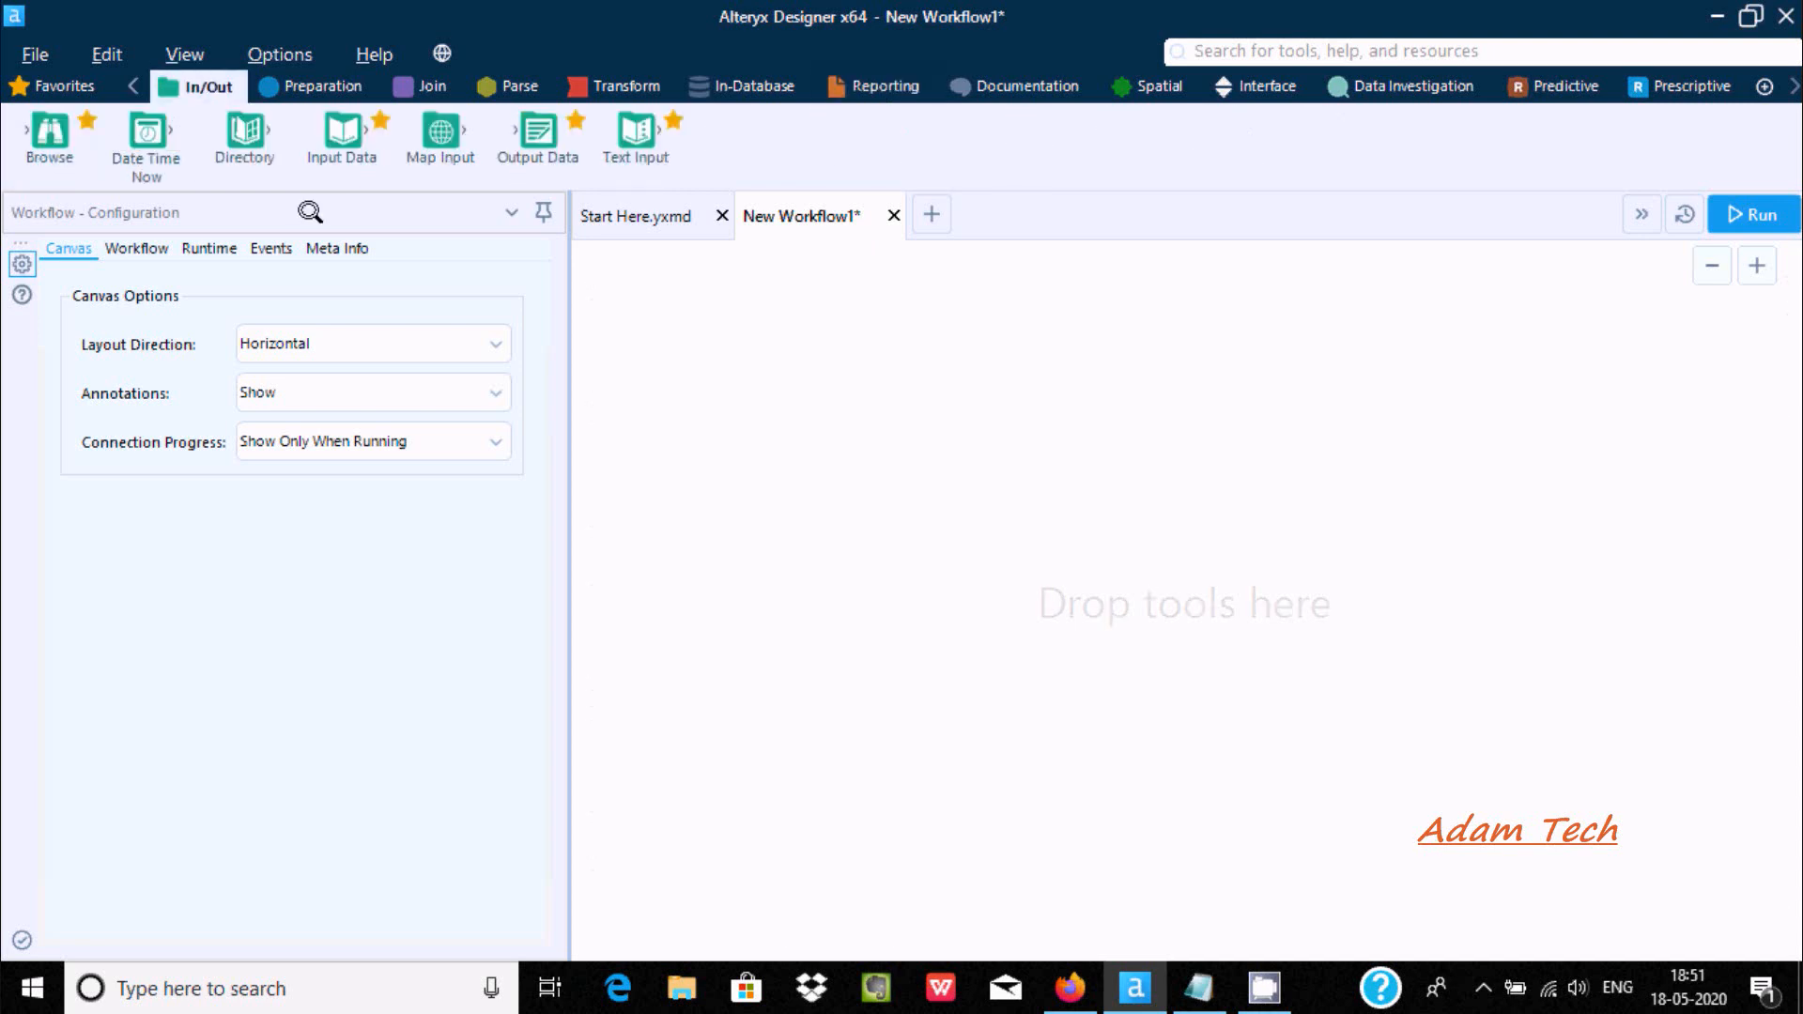
{"action": "left_click_drag", "start_coordinate": [334, 136], "coordinate": [757, 399]}
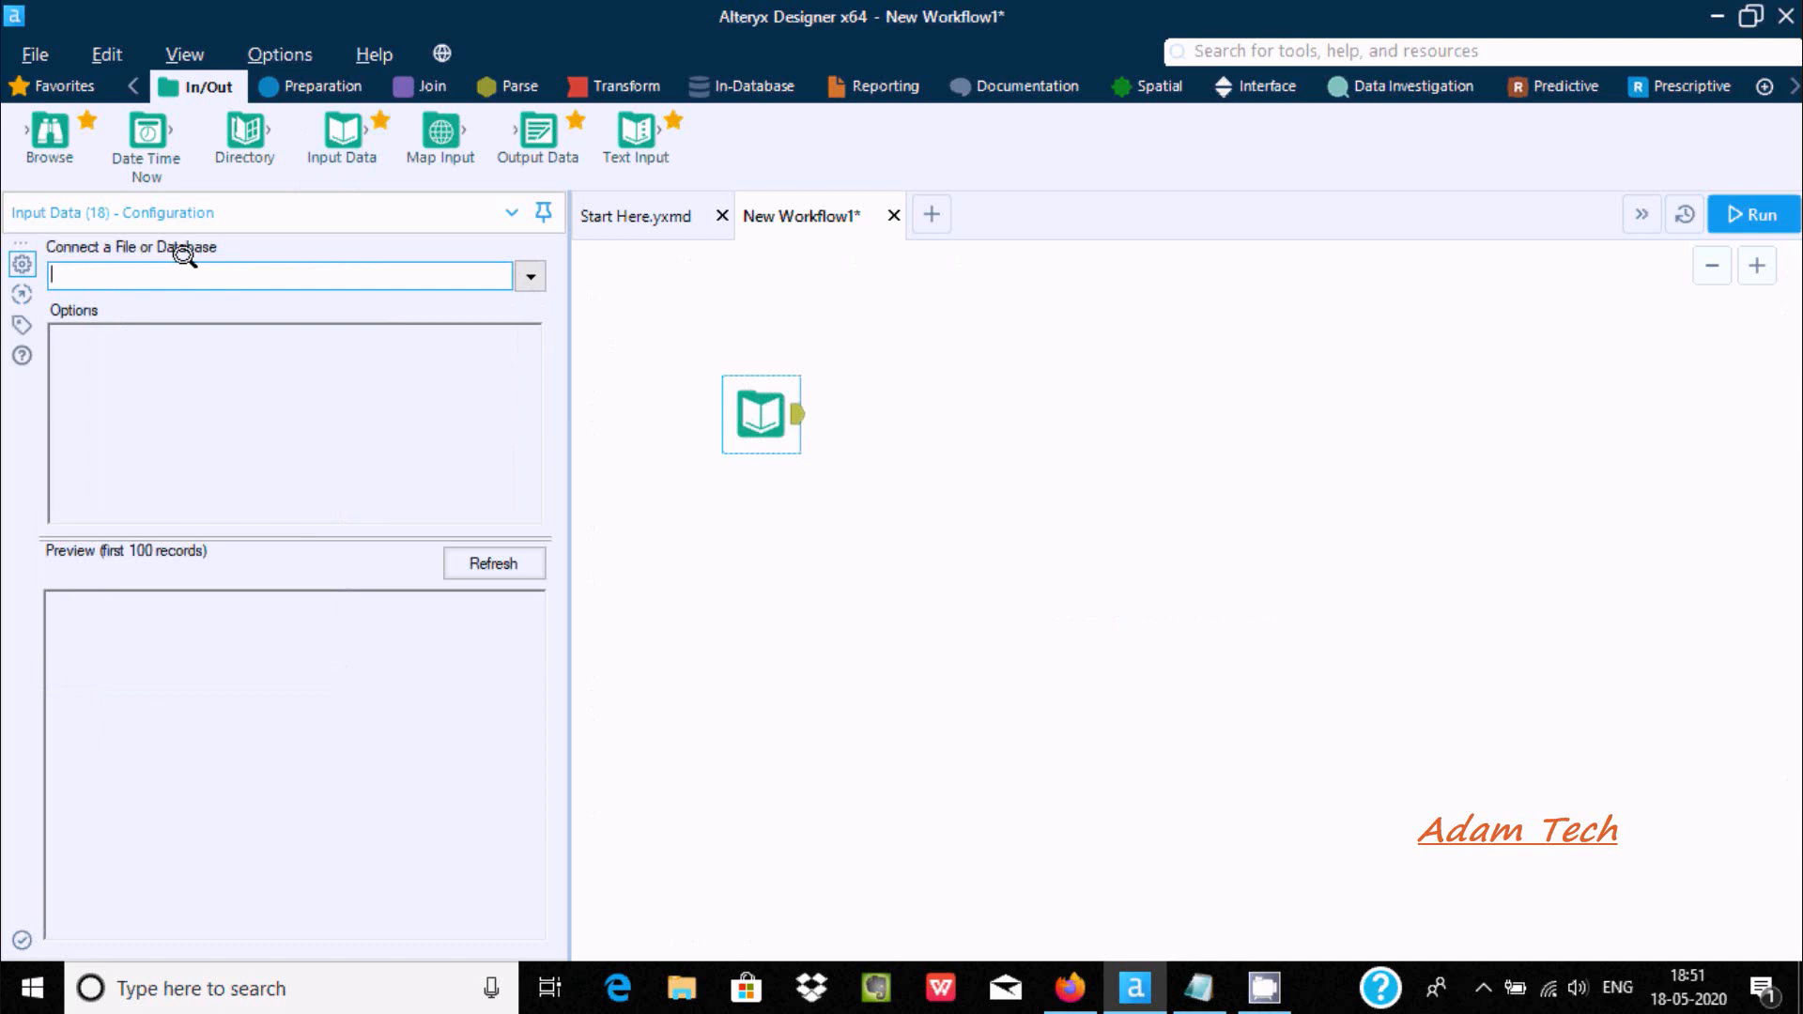
{"action": "left_click", "coordinate": [526, 276]}
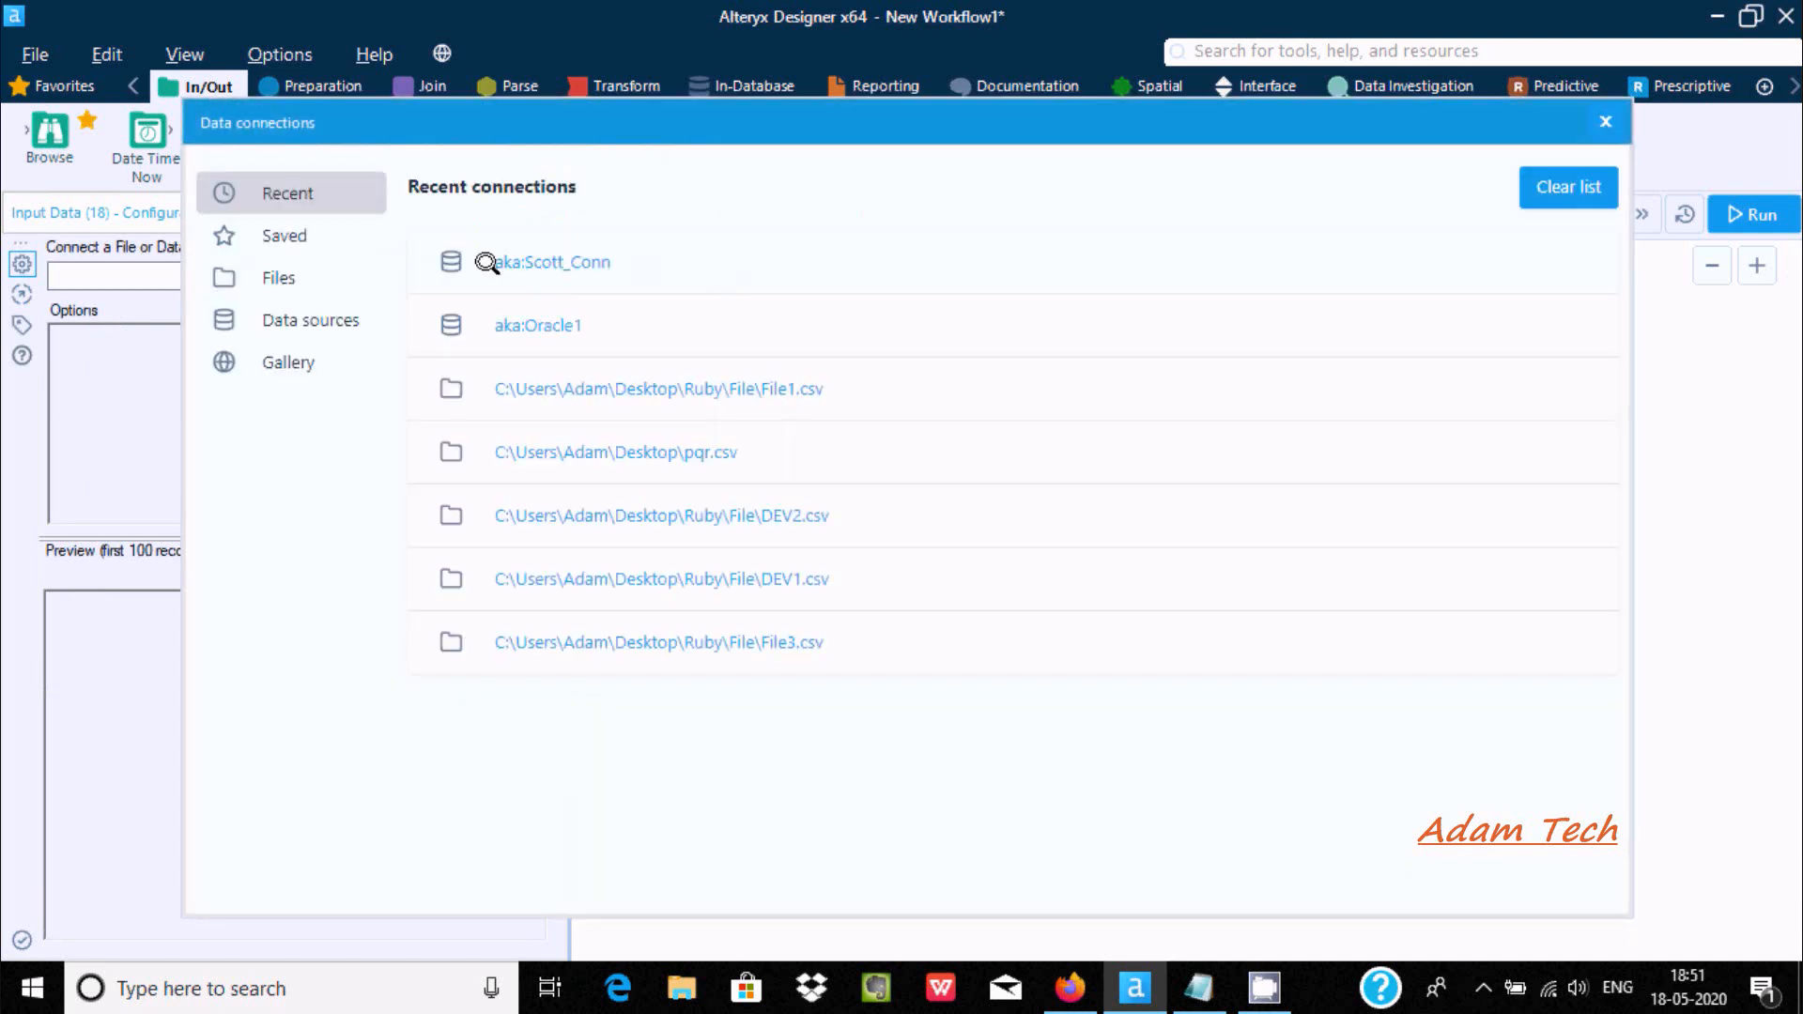
{"action": "left_click", "coordinate": [582, 255]}
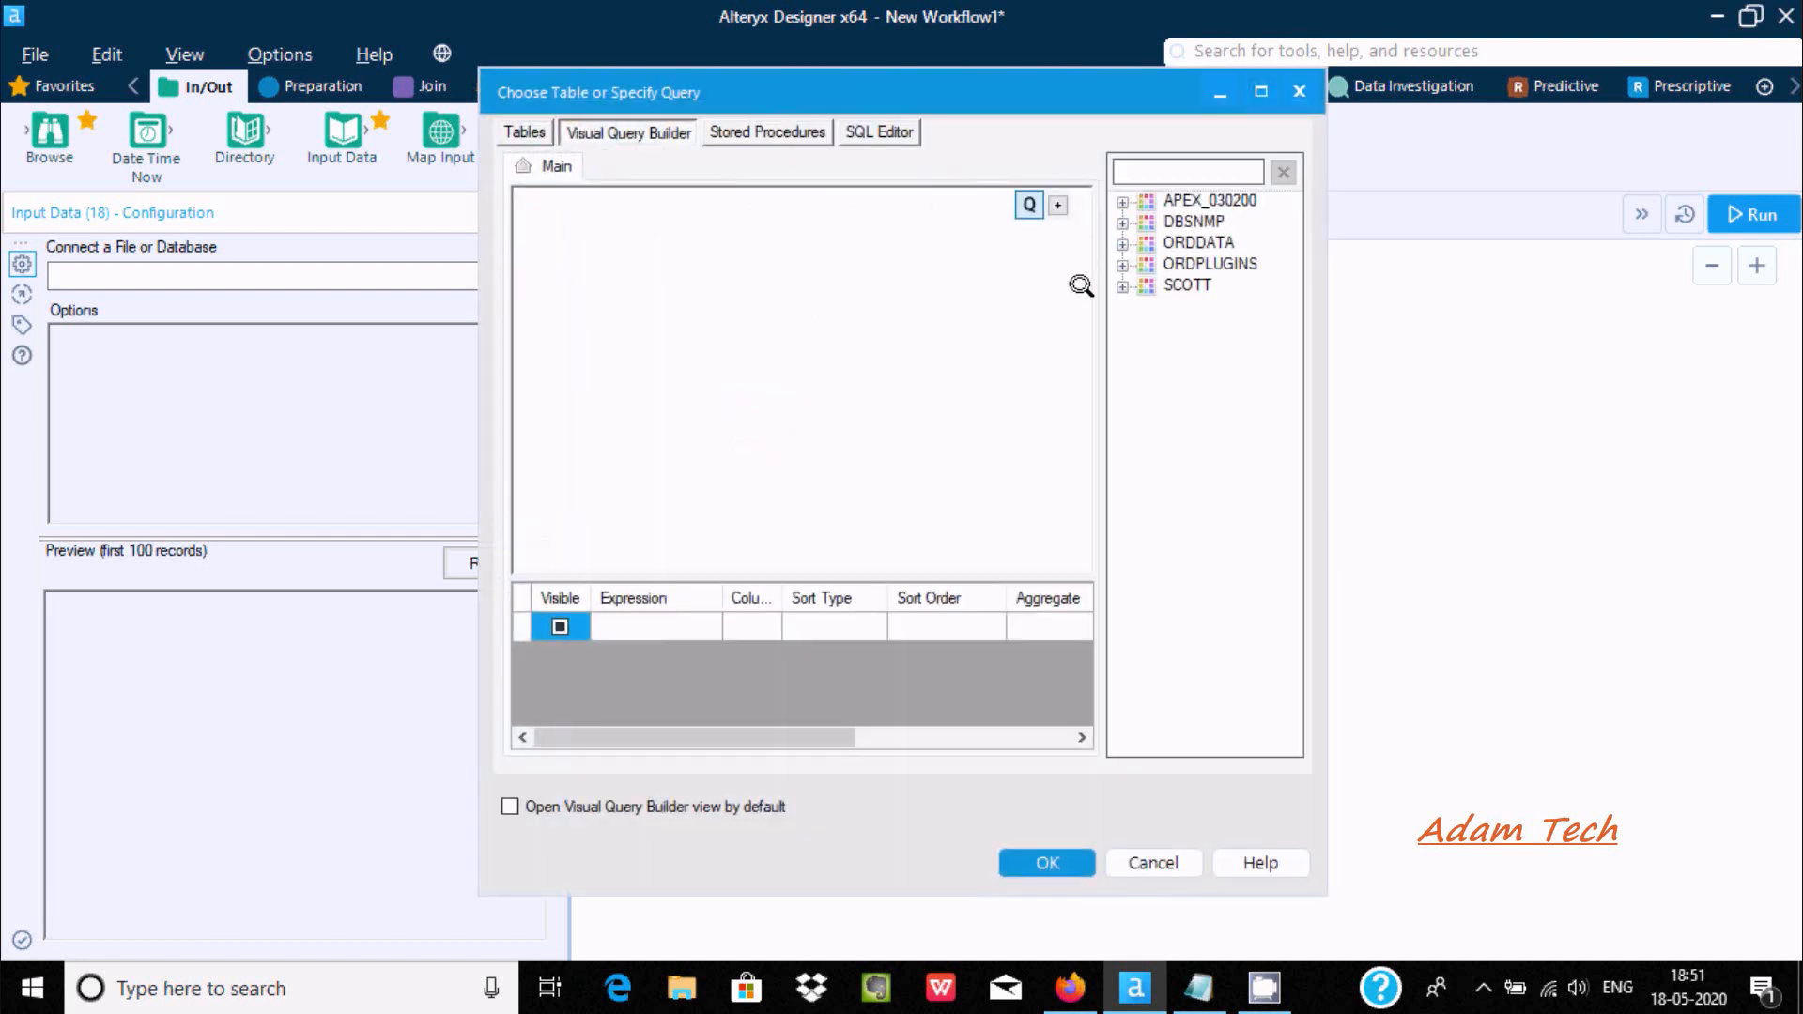
Add the SCOTT schema's EMP table to the visual query, include all its columns, and enlarge the table box and query window
{"action": "left_click", "coordinate": [1119, 286]}
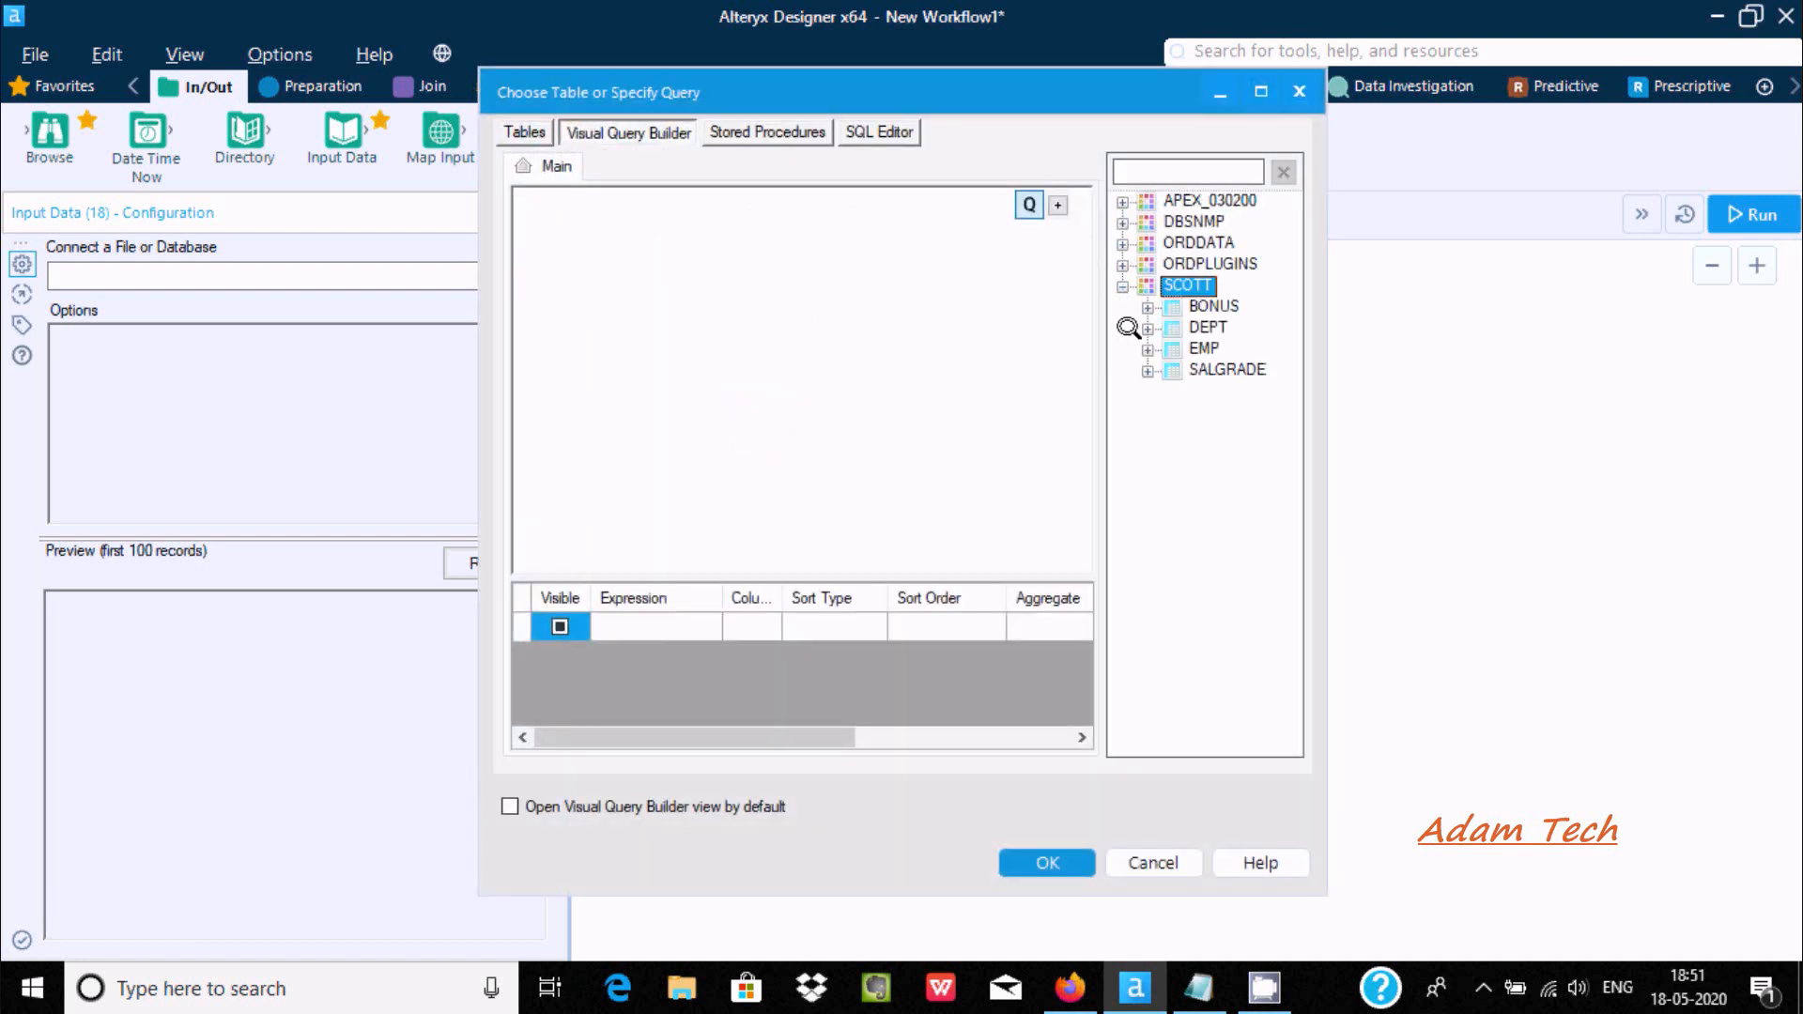
{"action": "left_click", "coordinate": [1189, 342]}
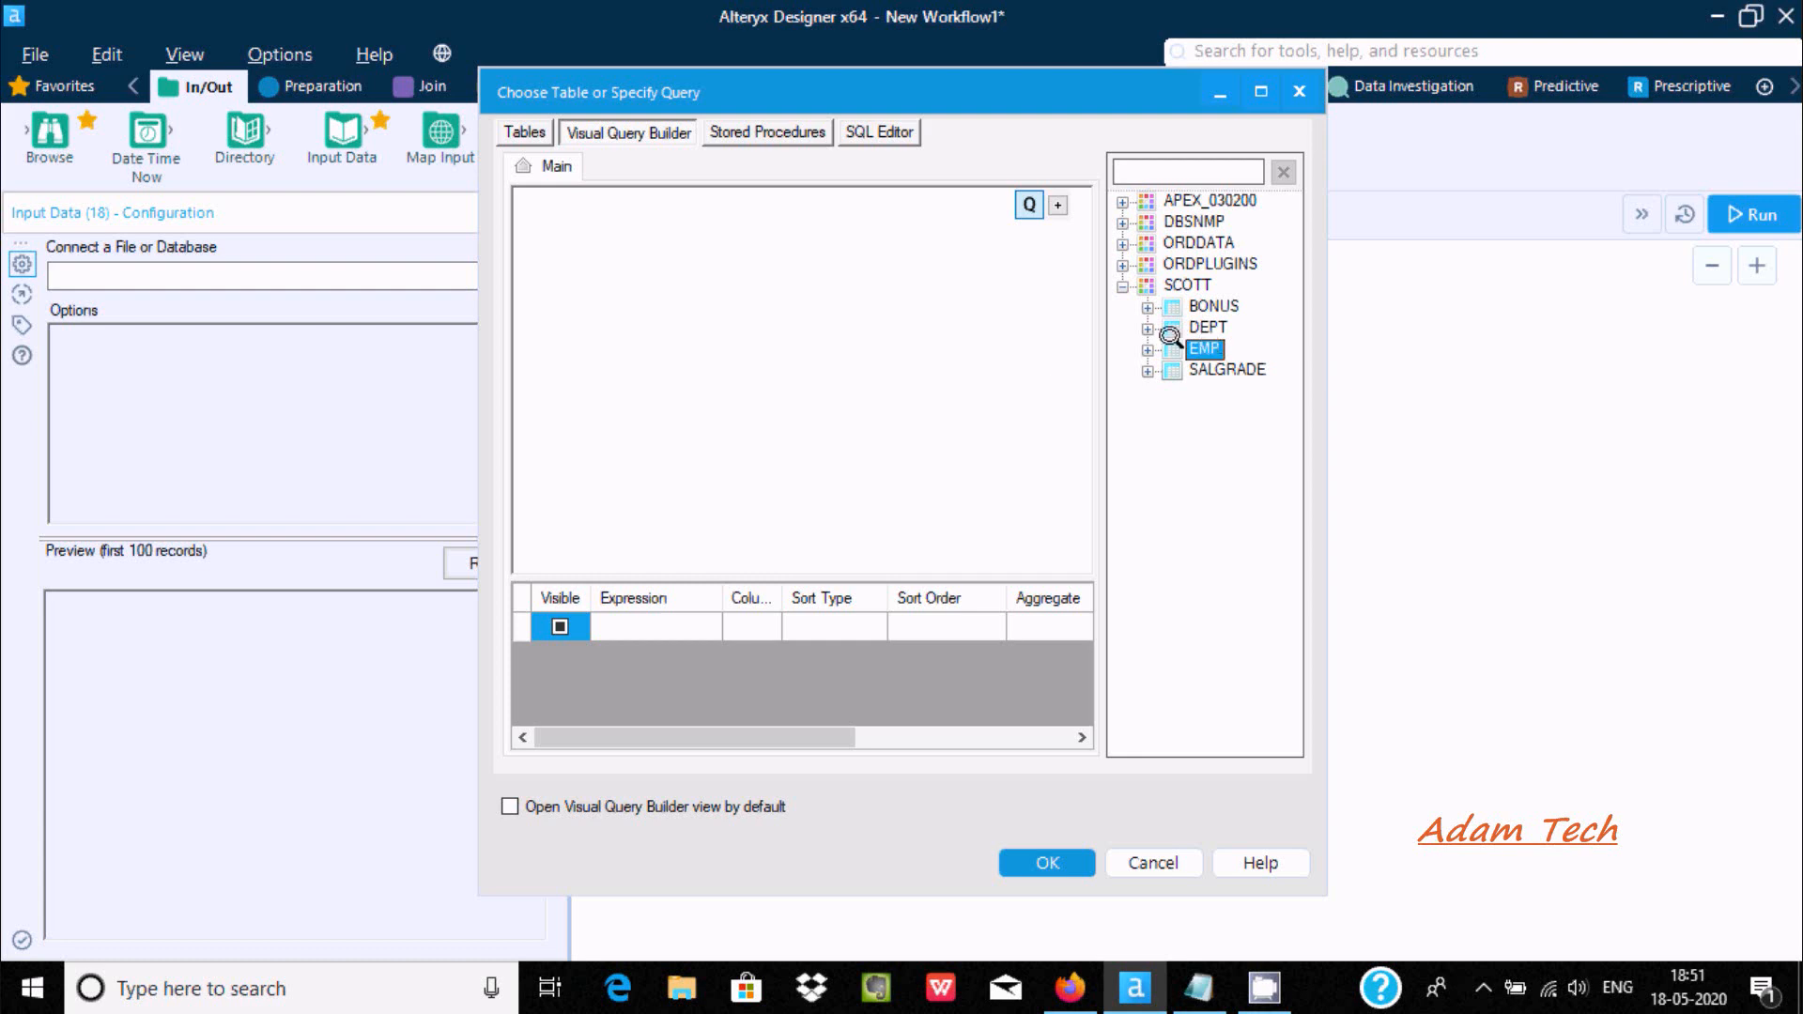
{"action": "double_click", "coordinate": [1204, 342]}
{"action": "left_click", "coordinate": [599, 264]}
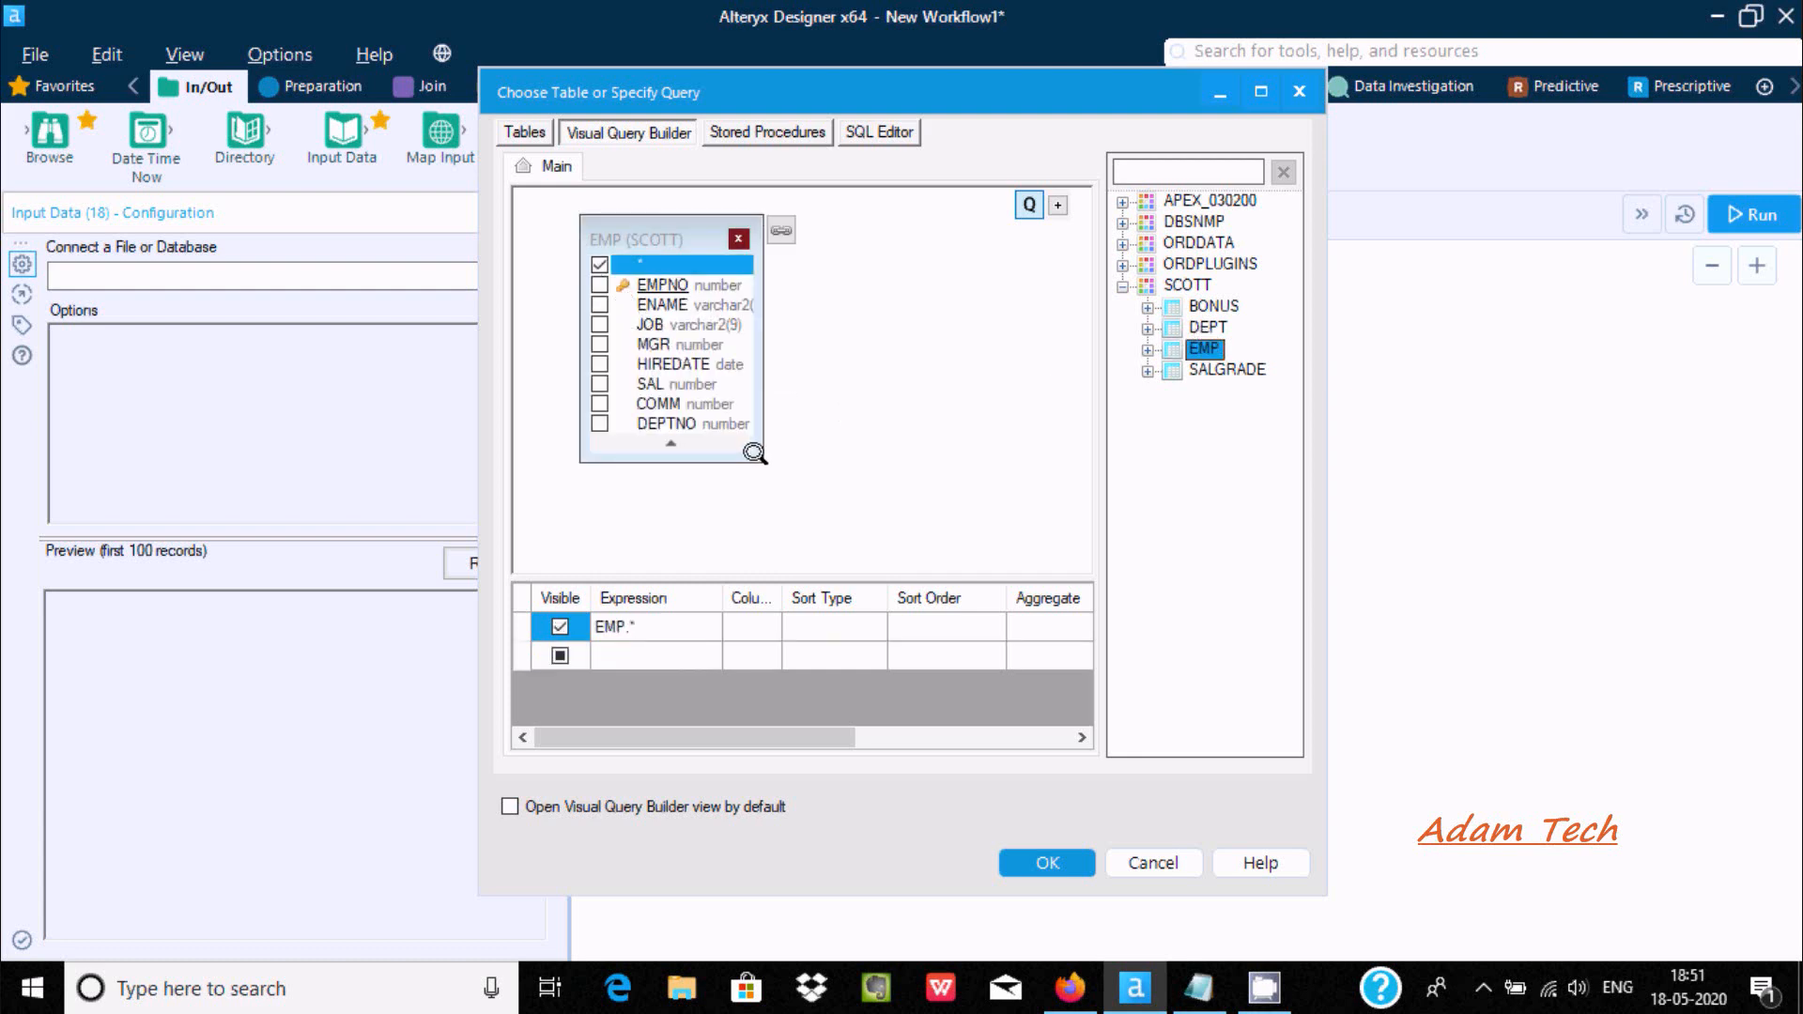
{"action": "left_click_drag", "start_coordinate": [753, 449], "coordinate": [825, 494]}
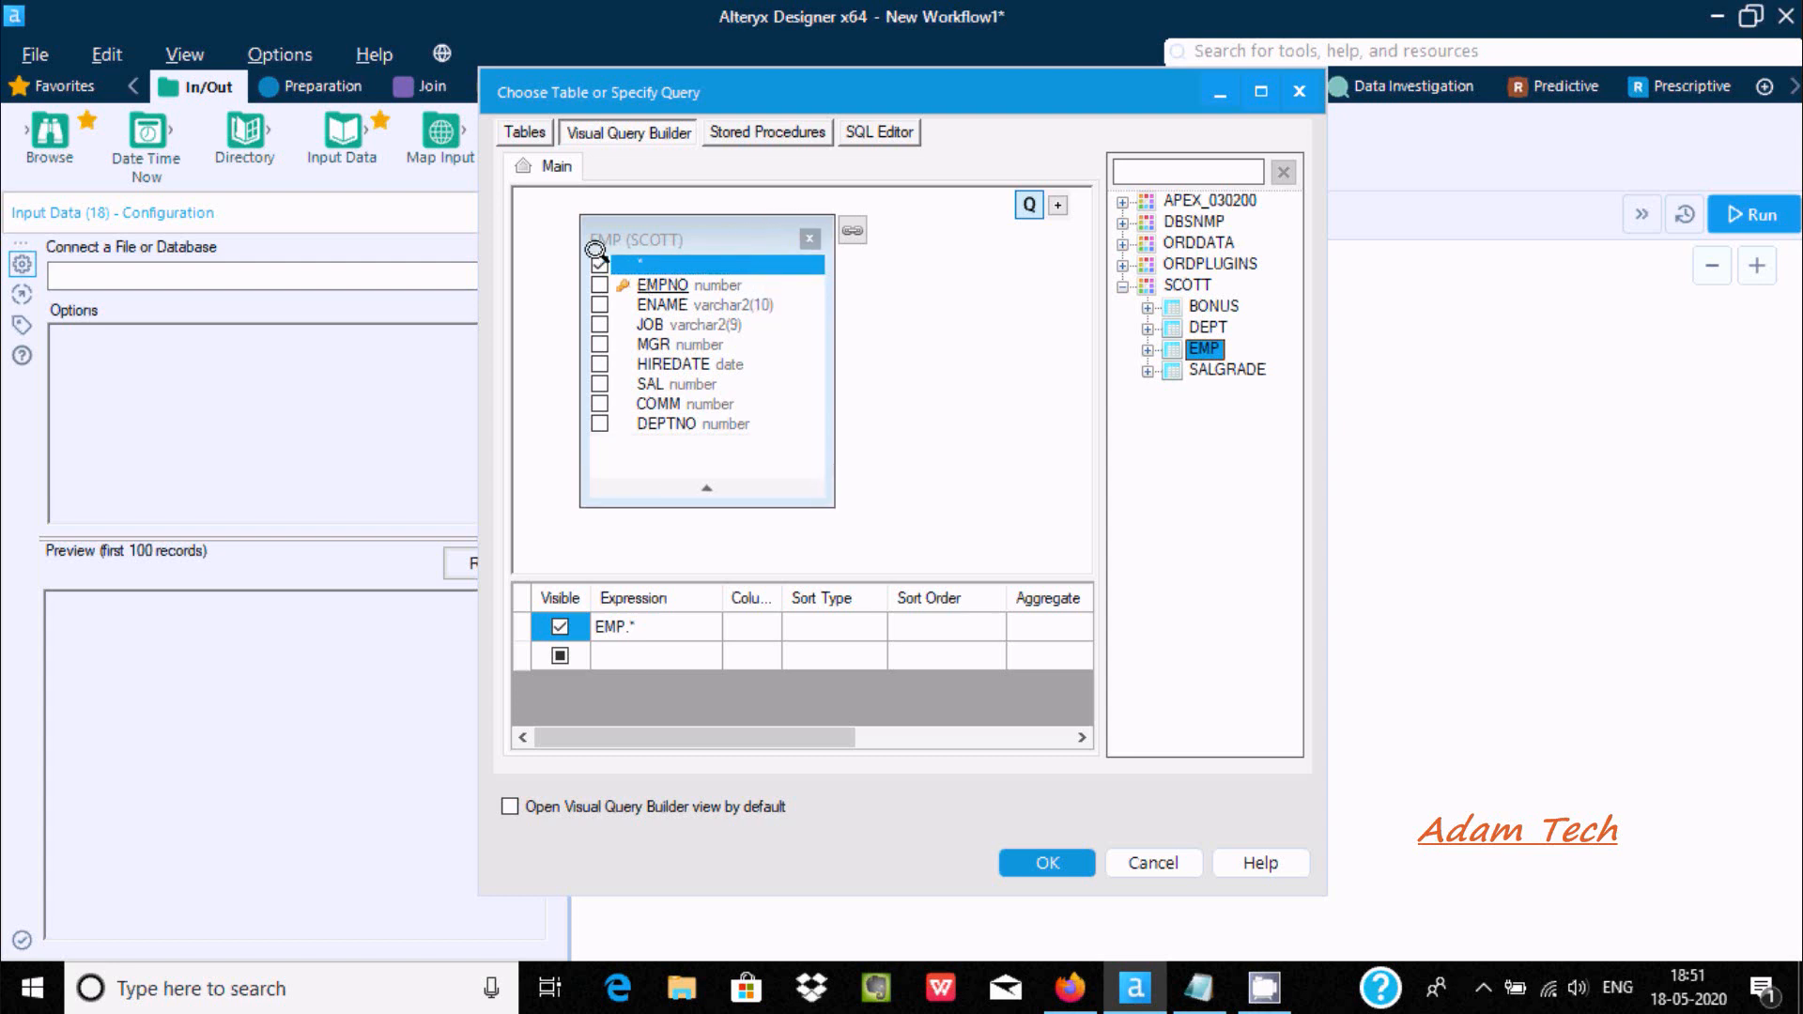
{"action": "left_click", "coordinate": [1261, 91]}
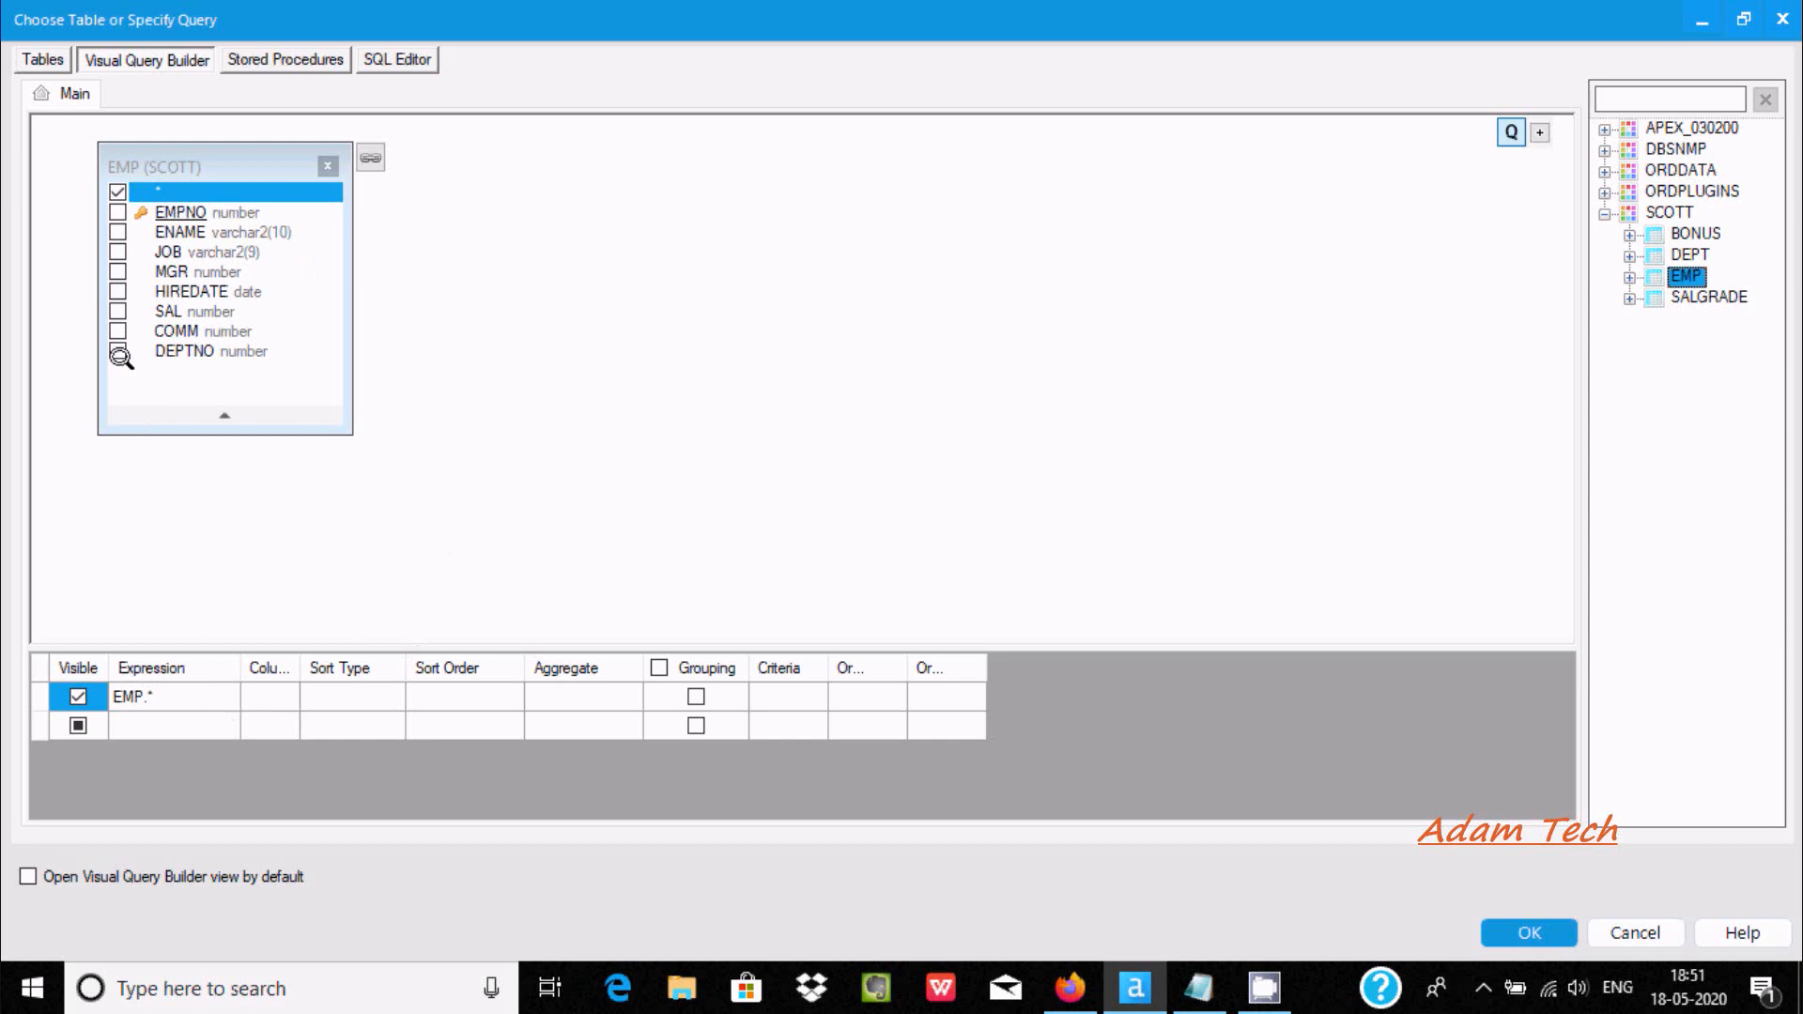
Include the DEPTNO column in the query with sort order 1 and accept the query
{"action": "left_click", "coordinate": [117, 348]}
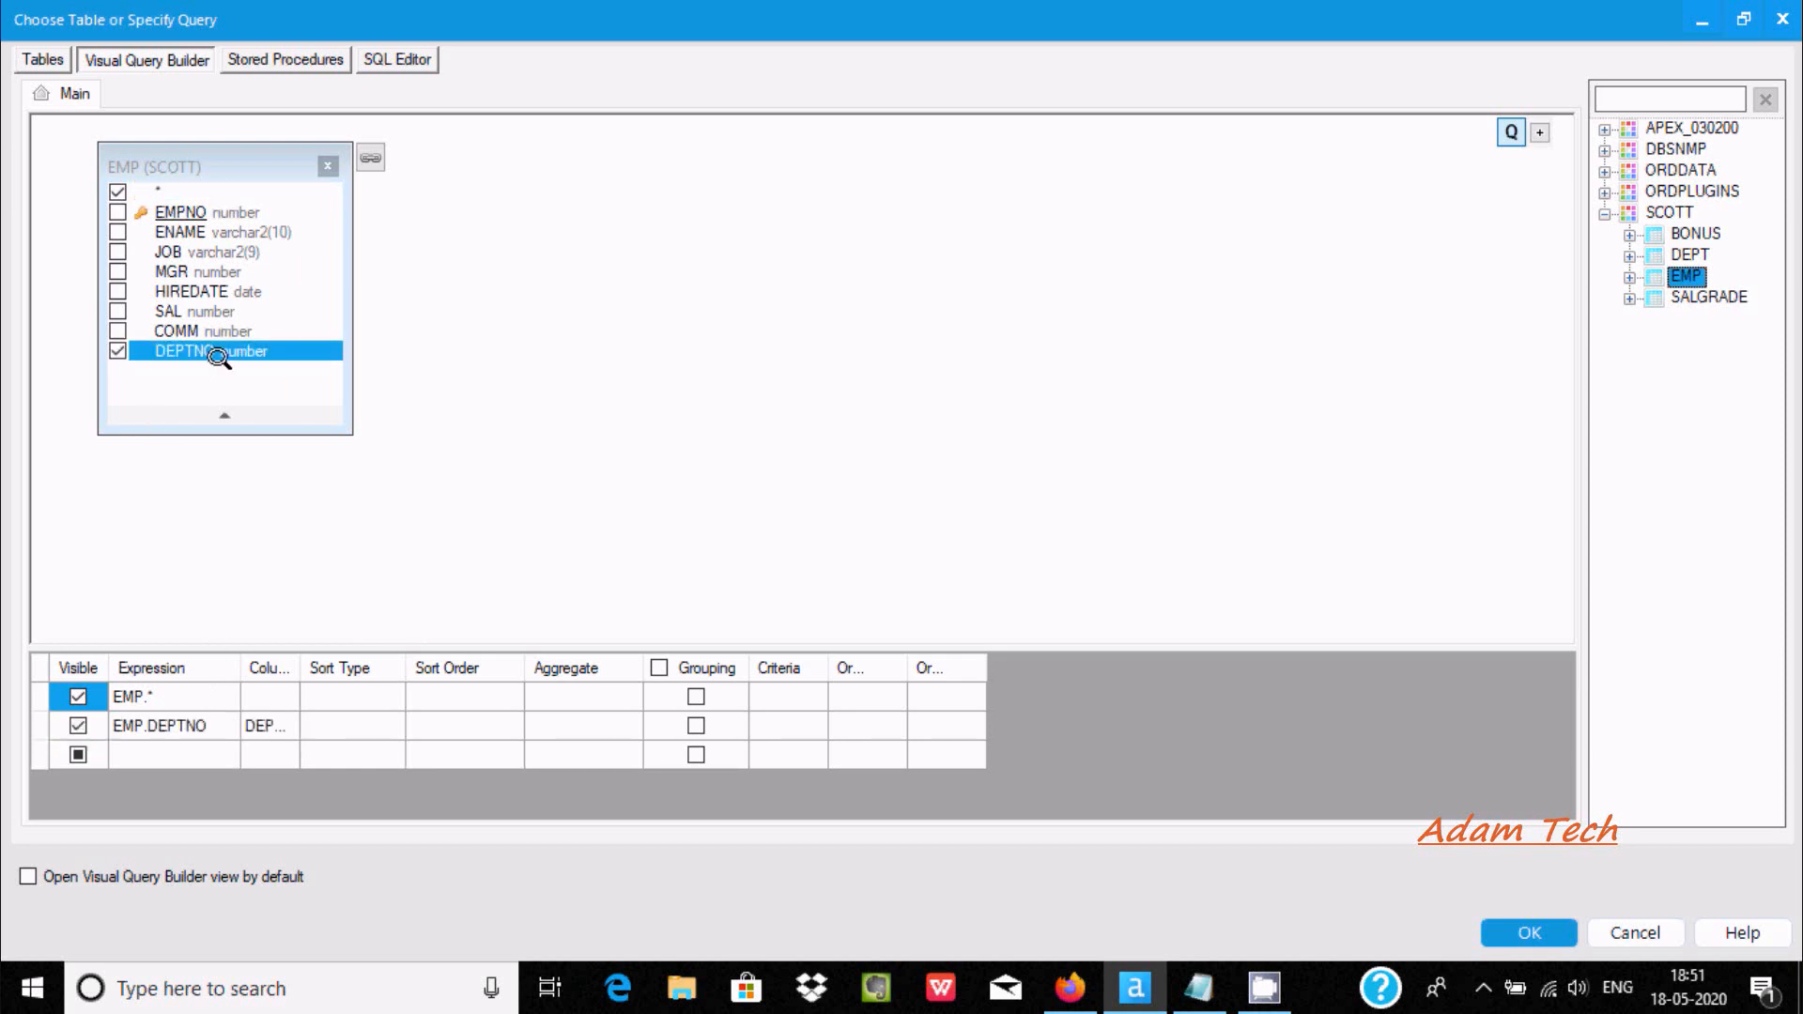
{"action": "left_click", "coordinate": [460, 724]}
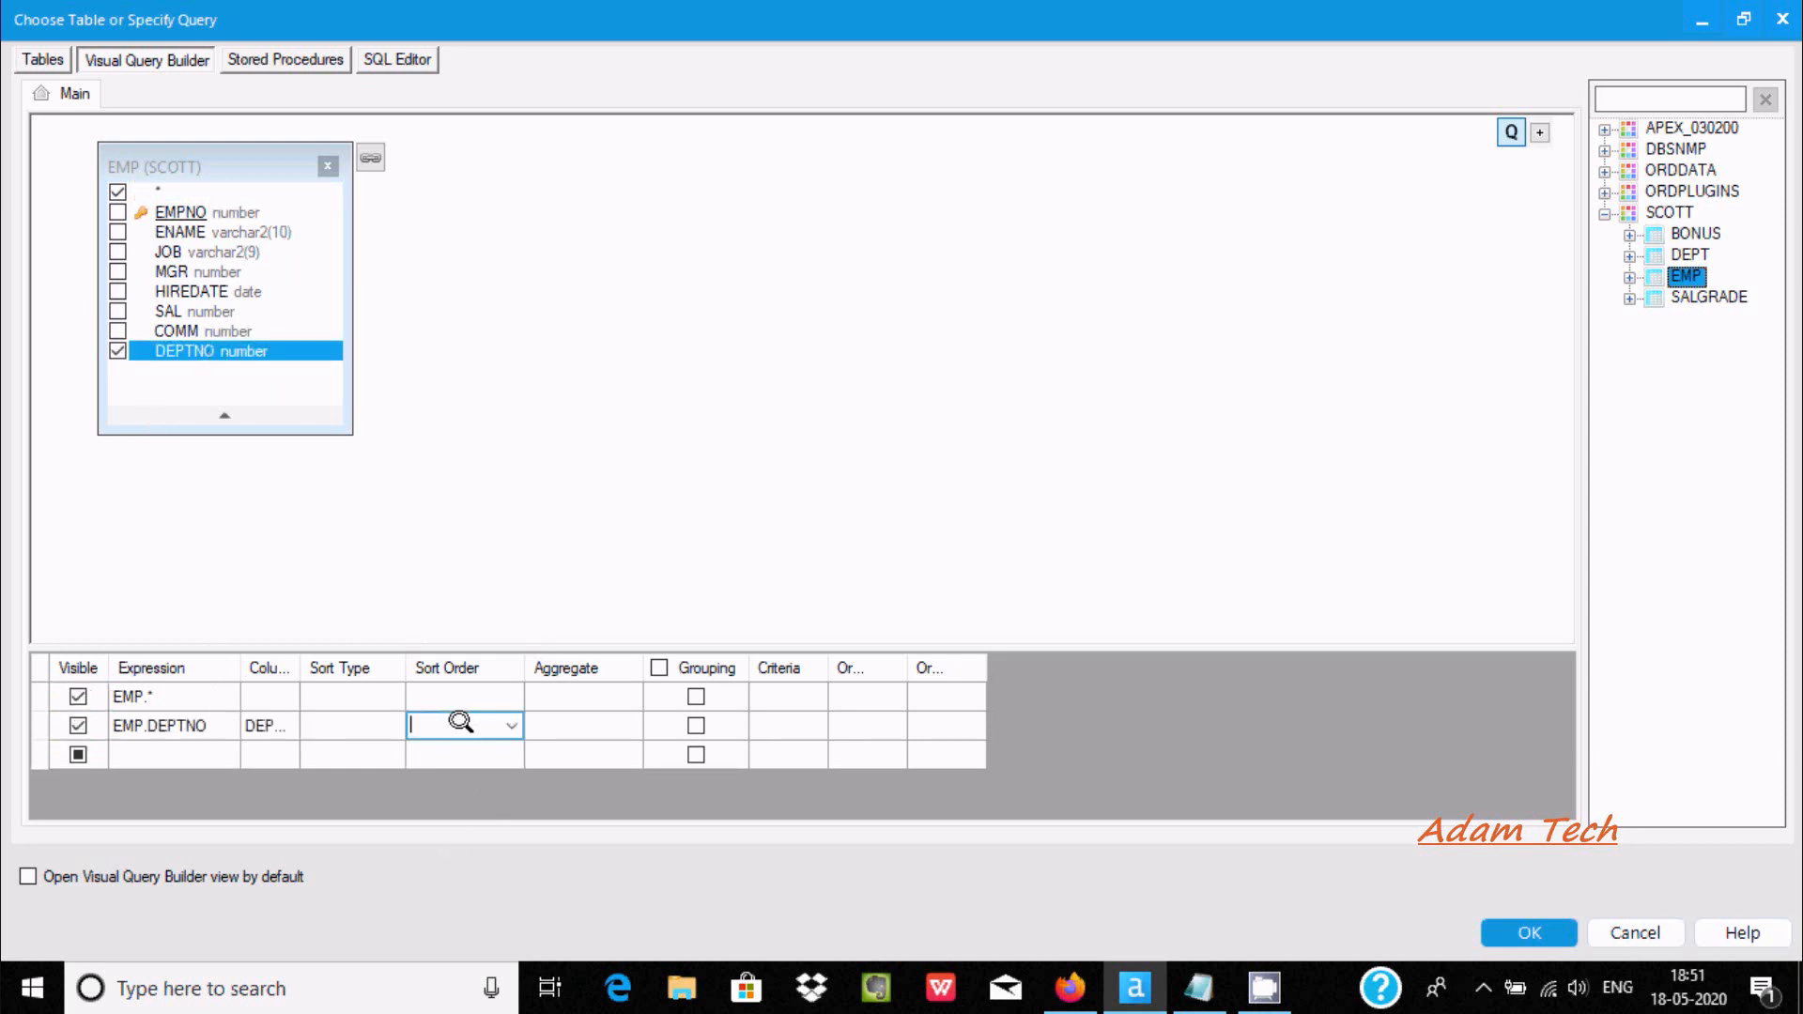
{"action": "left_click", "coordinate": [497, 720]}
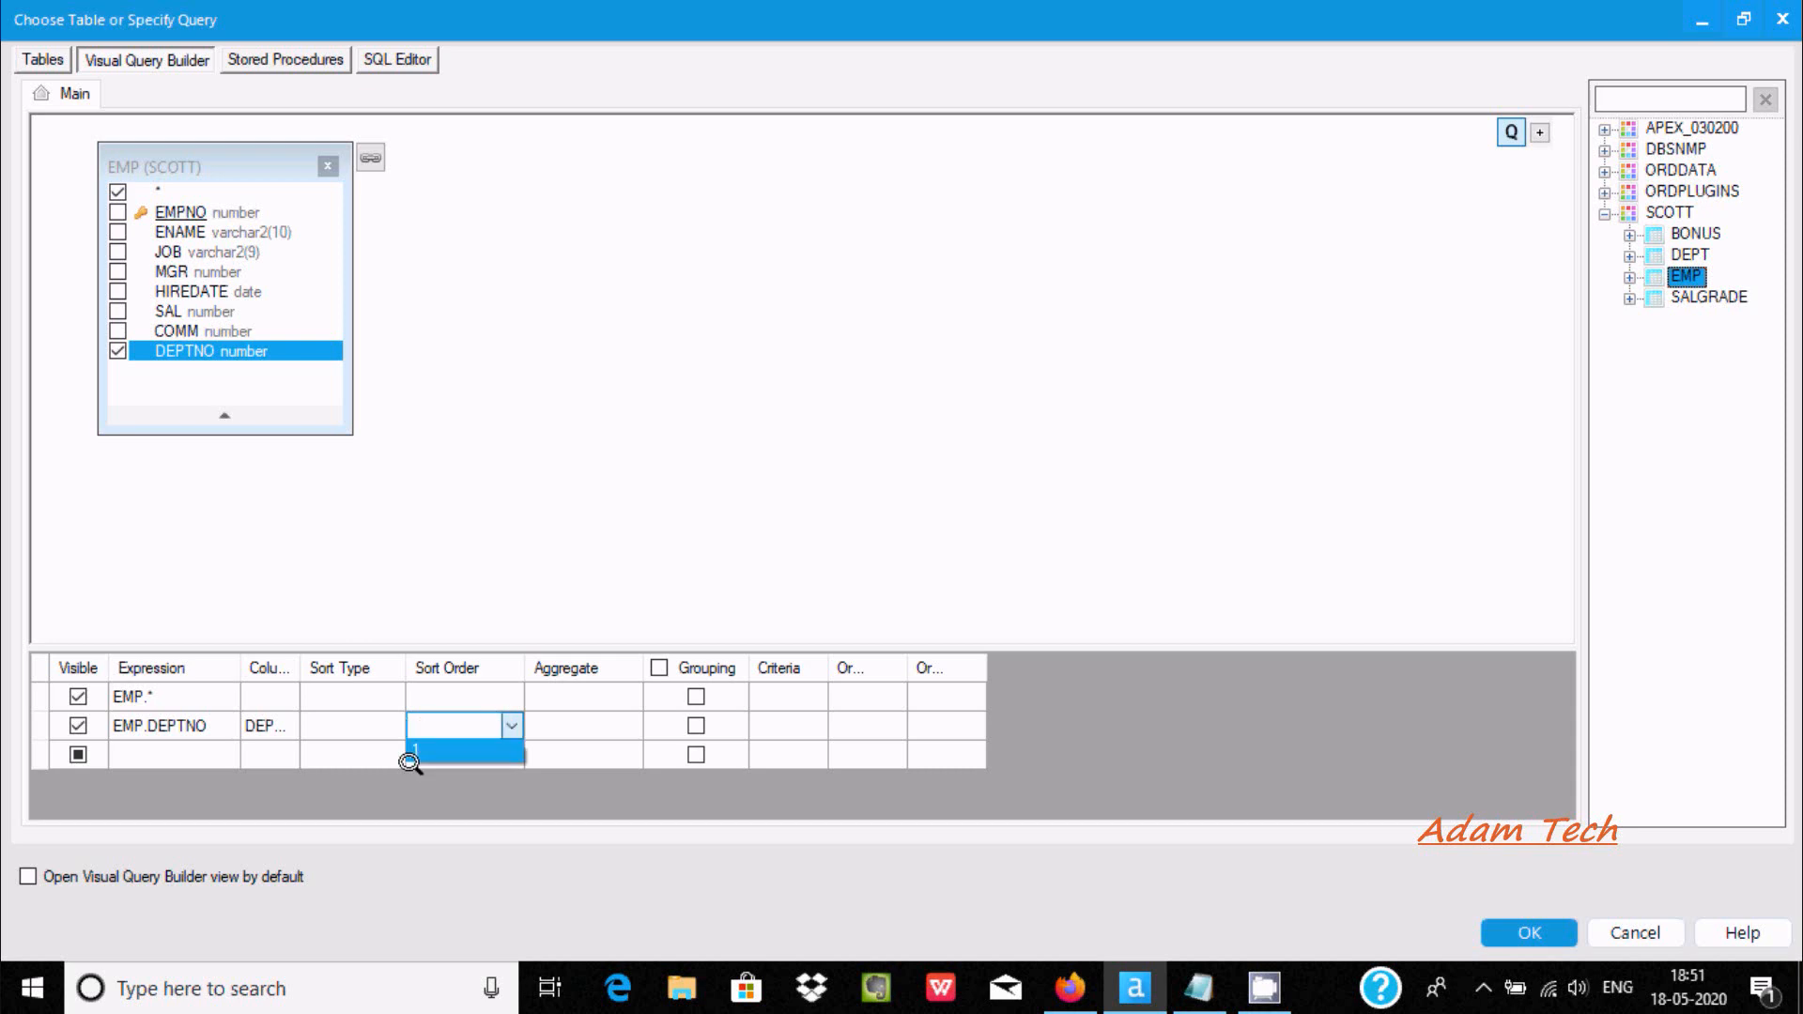
{"action": "left_click", "coordinate": [415, 749]}
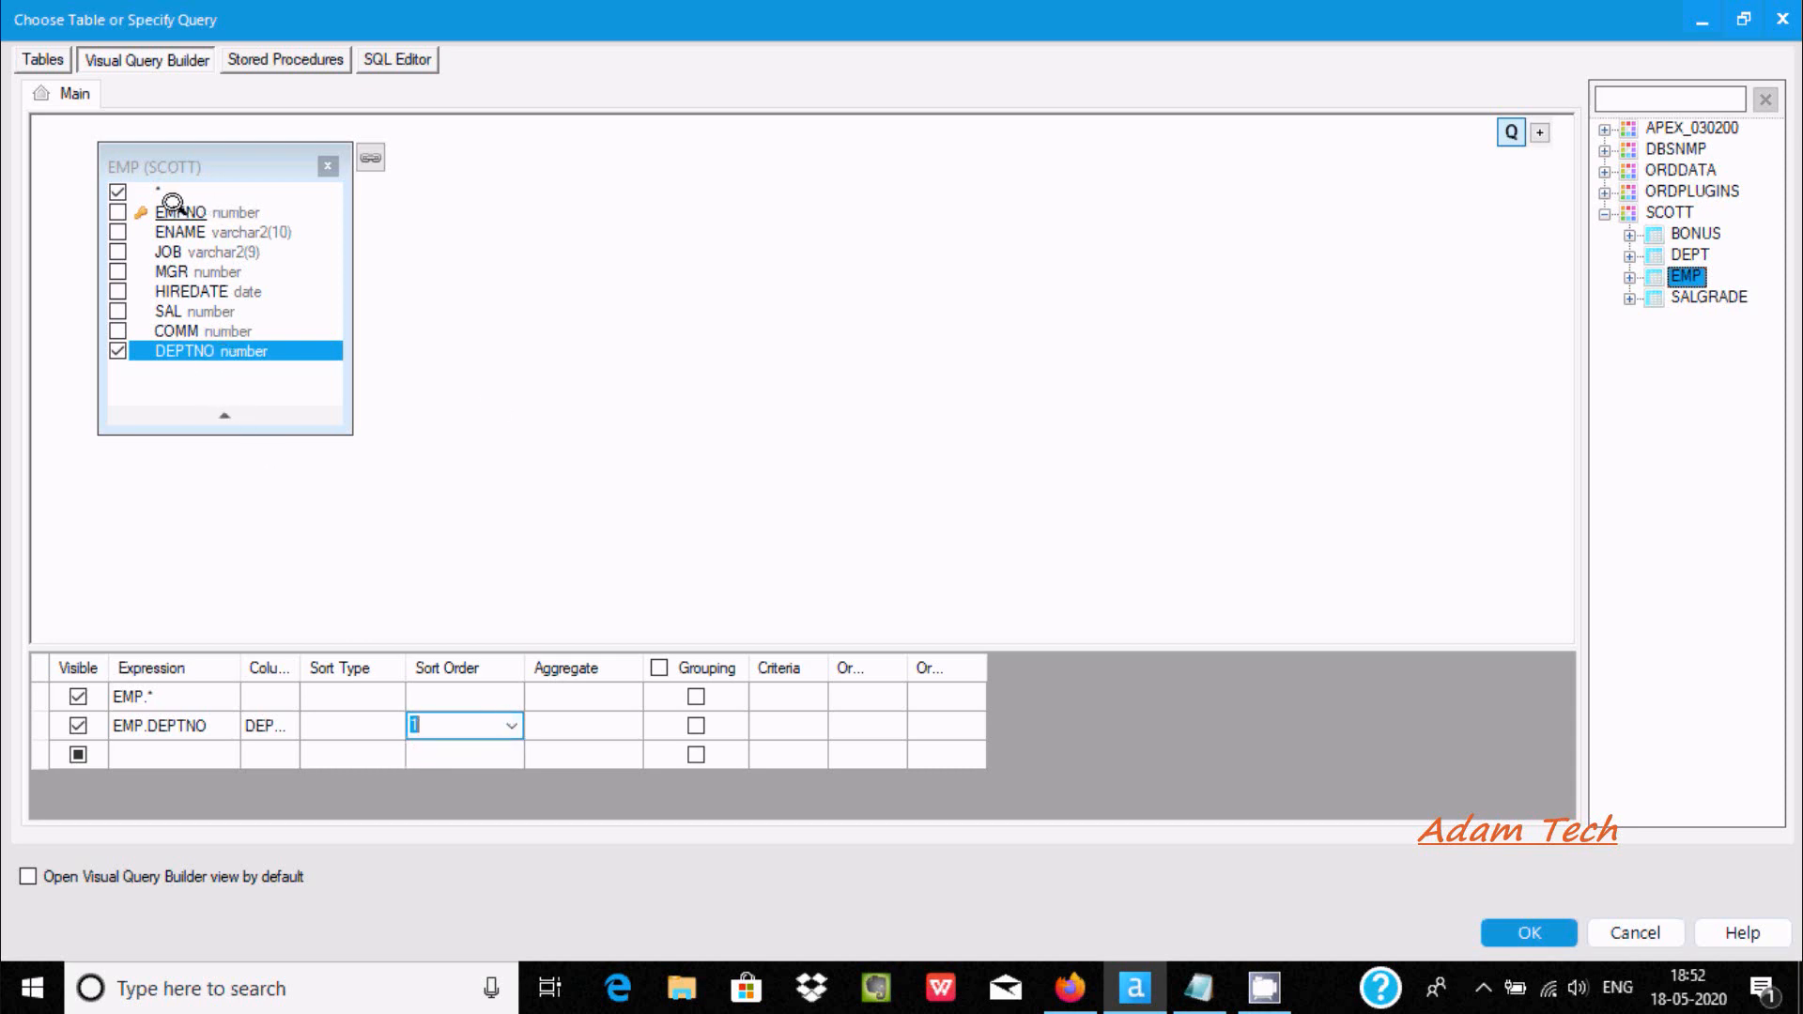
{"action": "left_click", "coordinate": [1509, 931]}
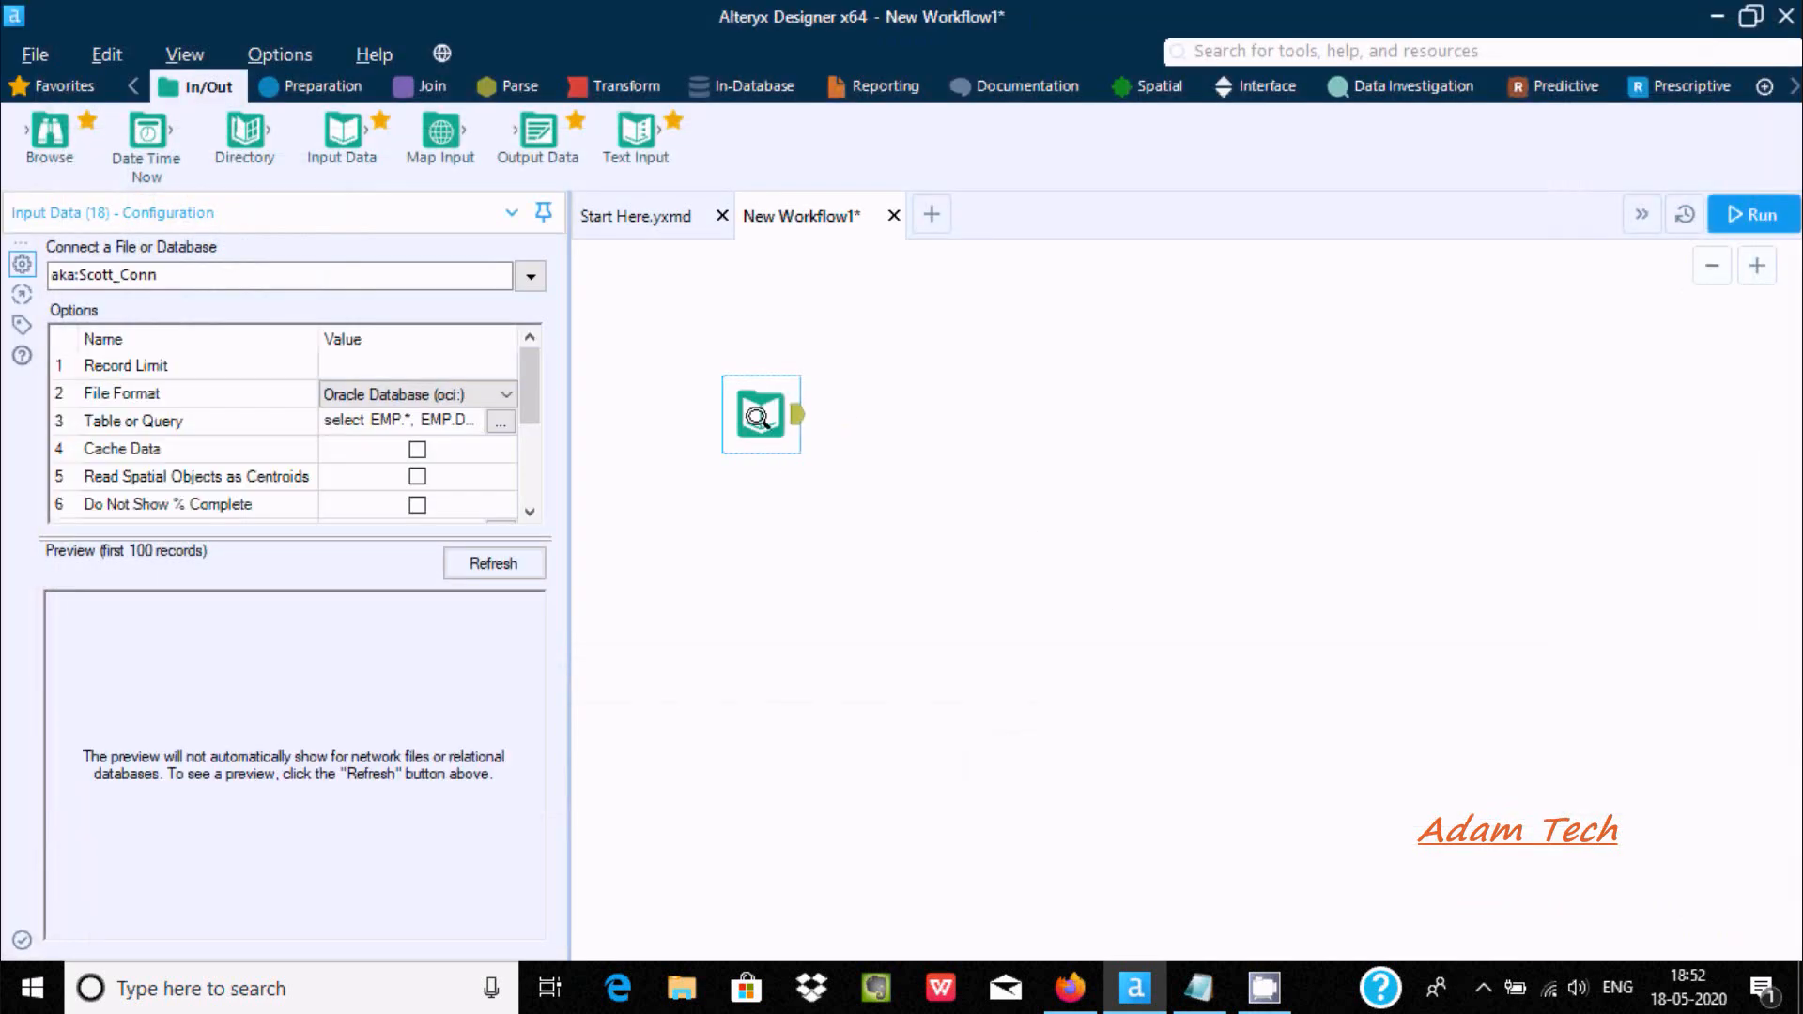
Reposition the Input Data tool, place a Running Total tool beside it, and connect the Input Data output to it
{"action": "left_click_drag", "start_coordinate": [757, 417], "coordinate": [674, 327]}
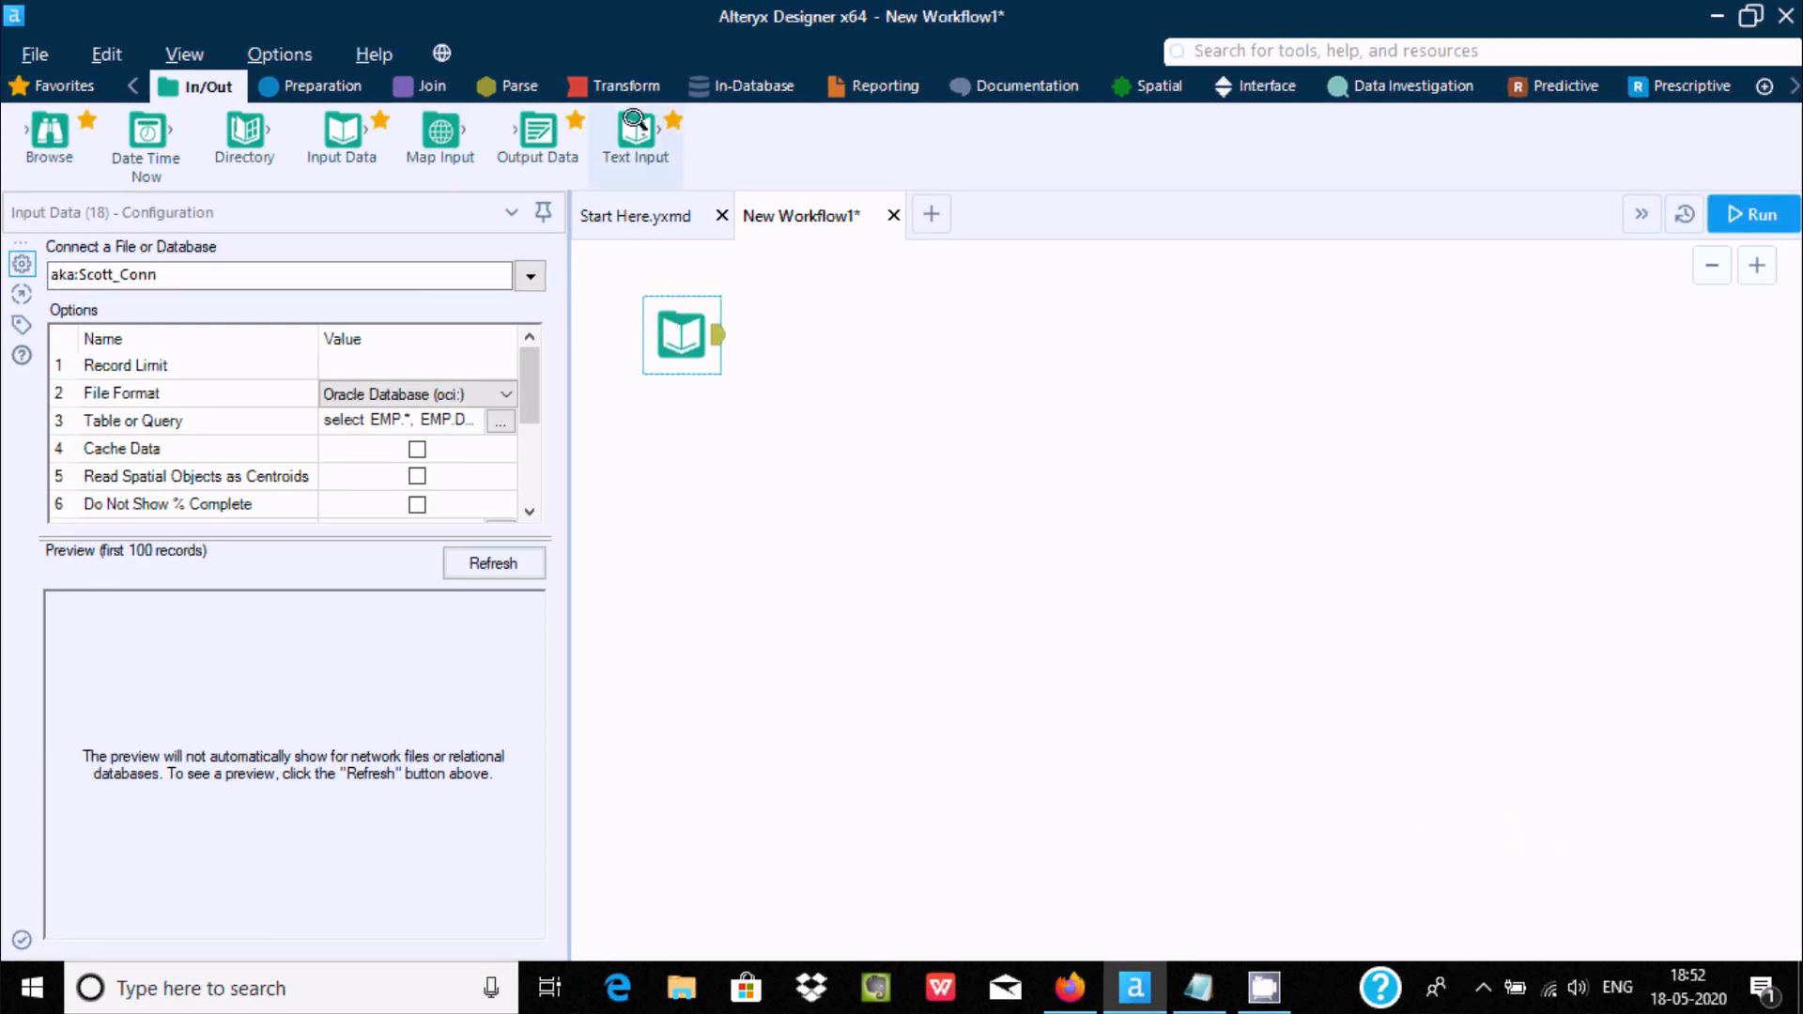
{"action": "left_click", "coordinate": [602, 85]}
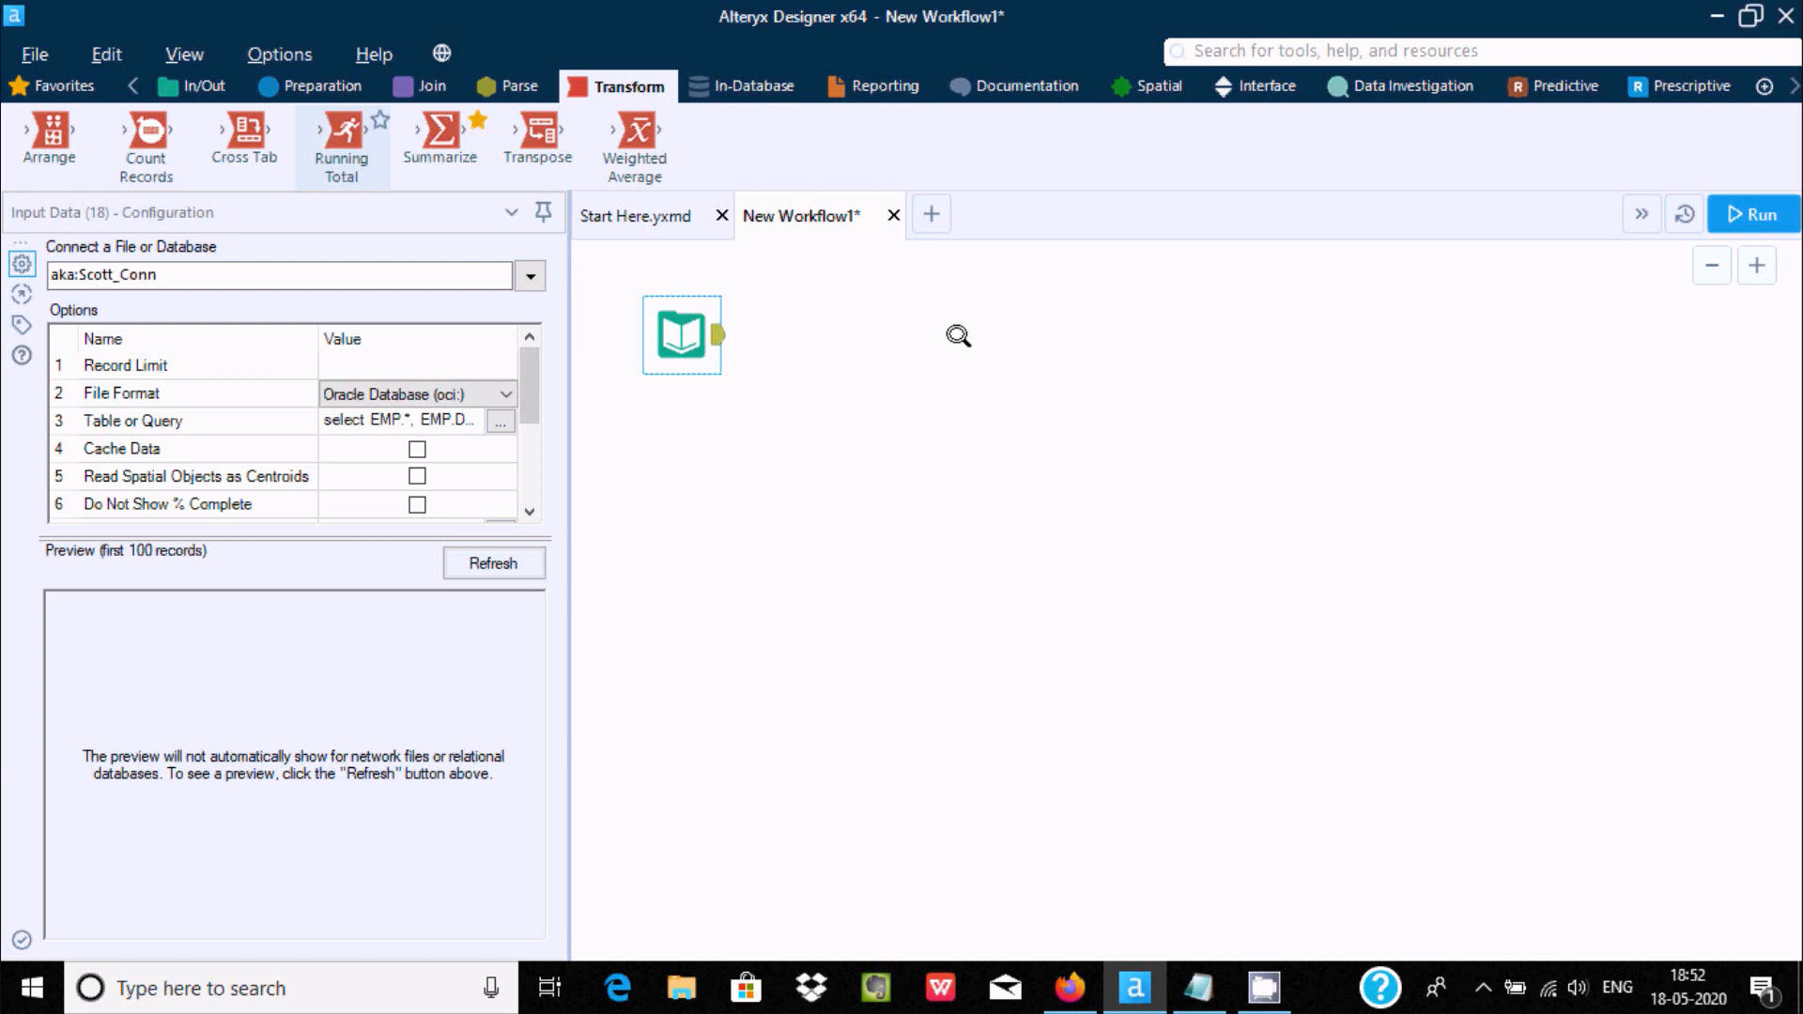
{"action": "left_click_drag", "start_coordinate": [944, 332], "coordinate": [950, 335]}
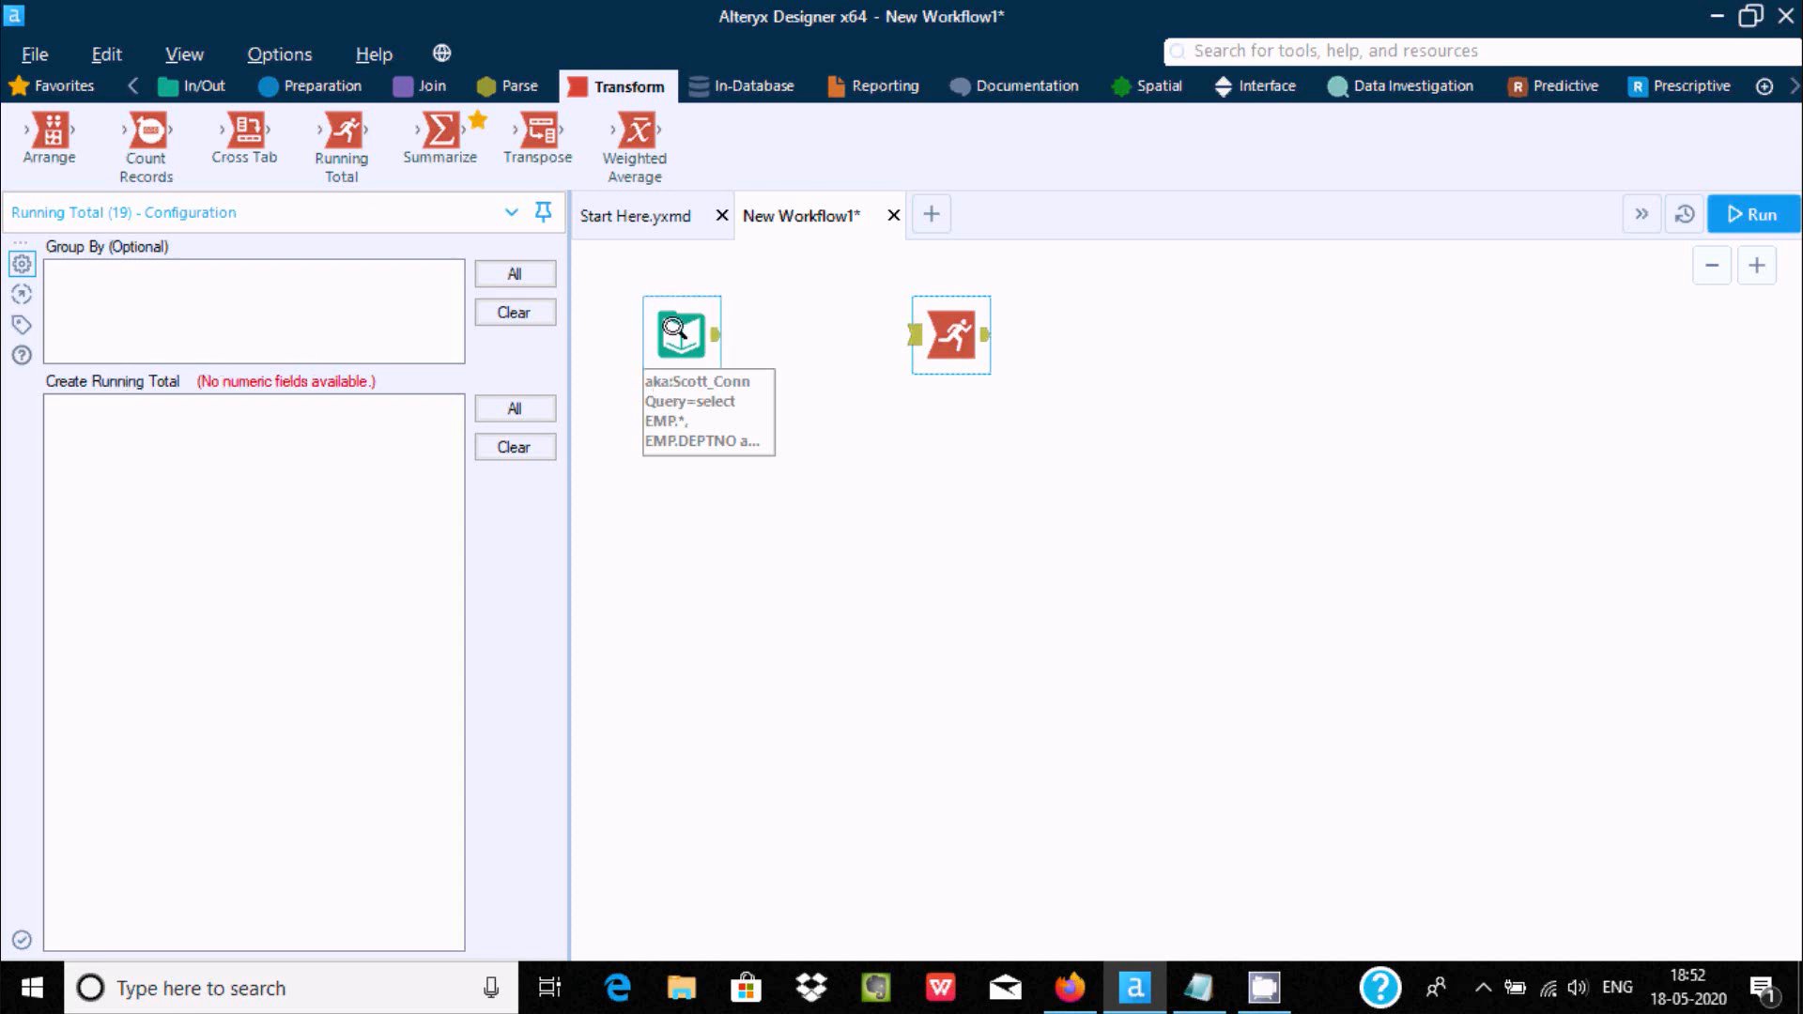
{"action": "left_click_drag", "start_coordinate": [711, 326], "coordinate": [919, 334]}
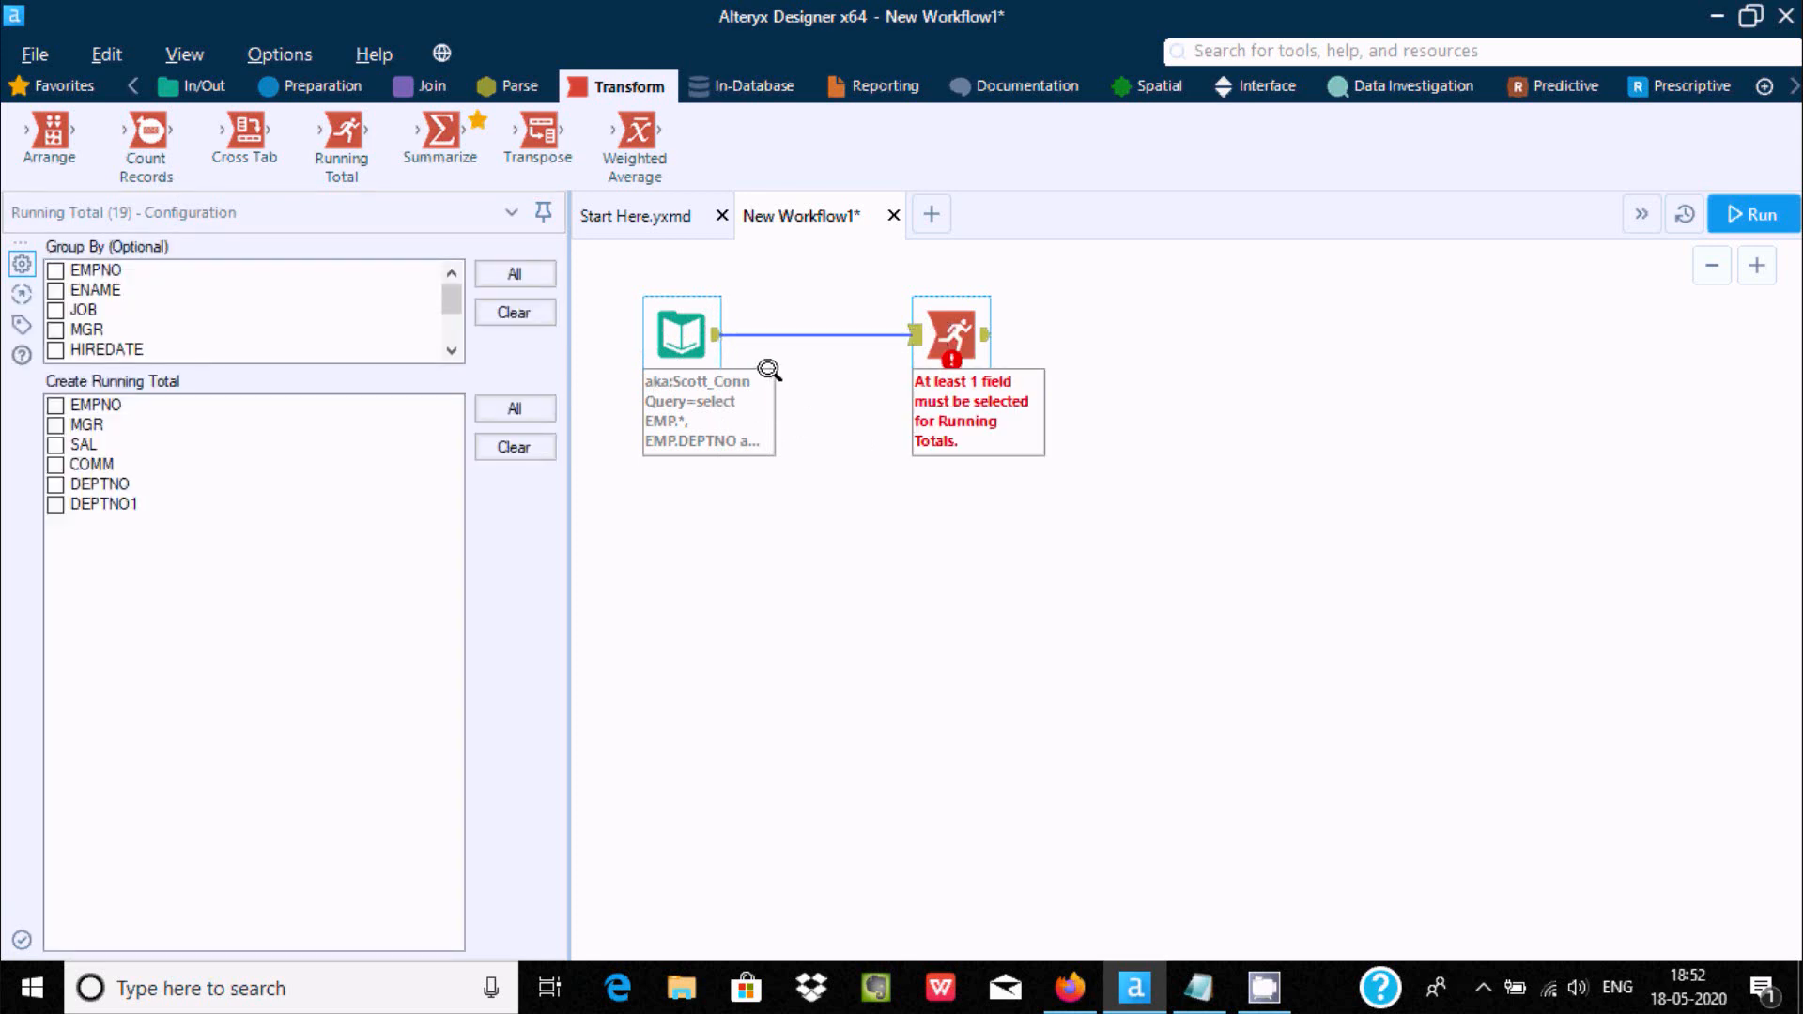
Group the Running Total tool by the DEPTNO field
{"action": "left_click", "coordinate": [684, 330]}
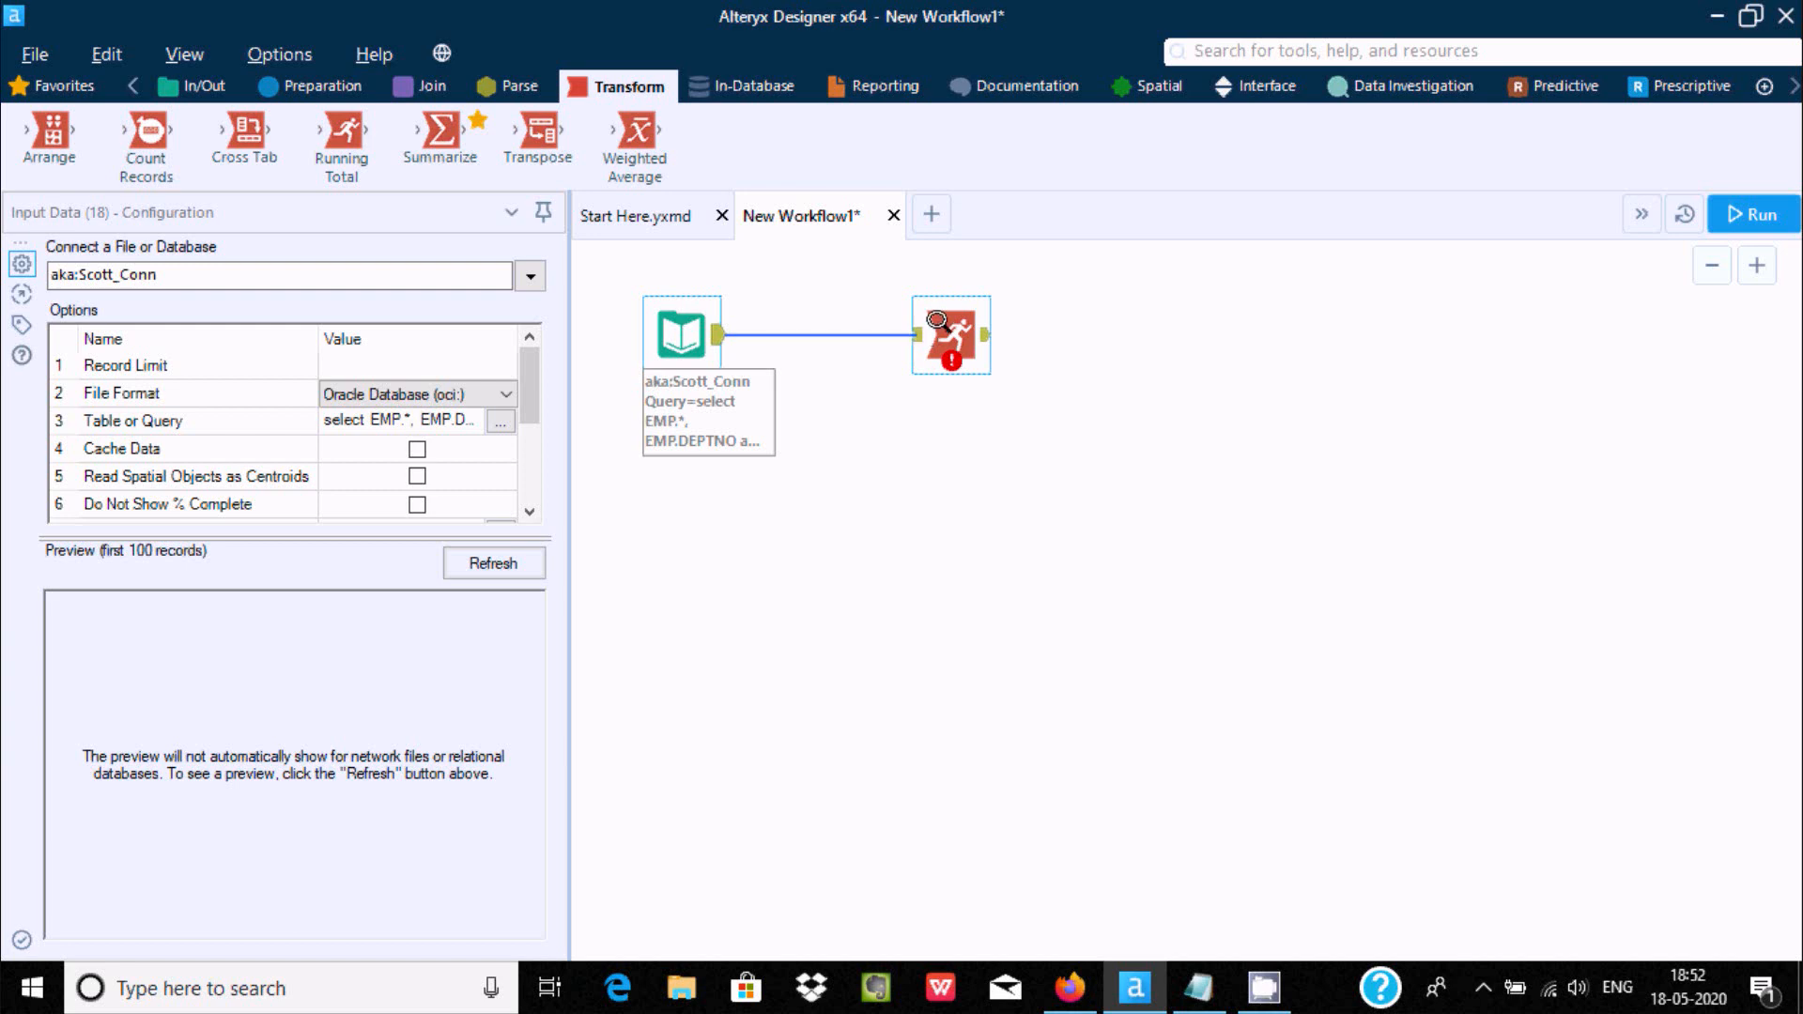
{"action": "left_click", "coordinate": [936, 320]}
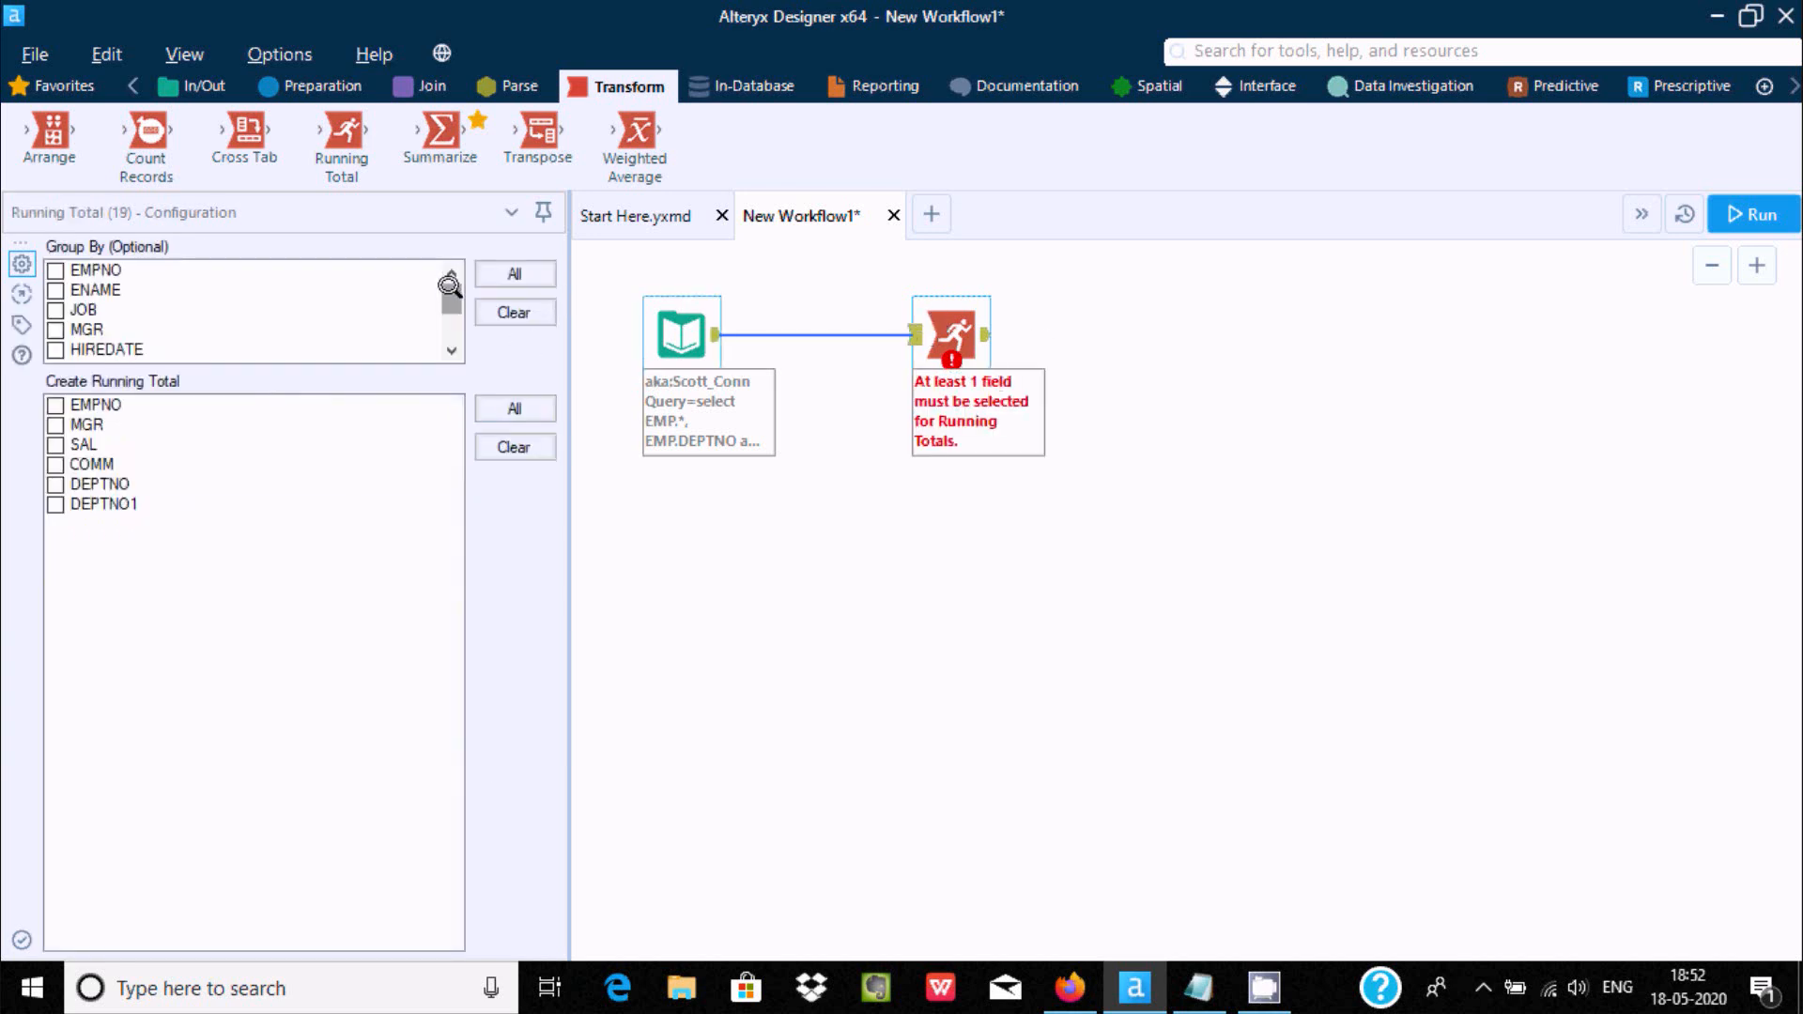
{"action": "left_click_drag", "start_coordinate": [449, 284], "coordinate": [451, 338]}
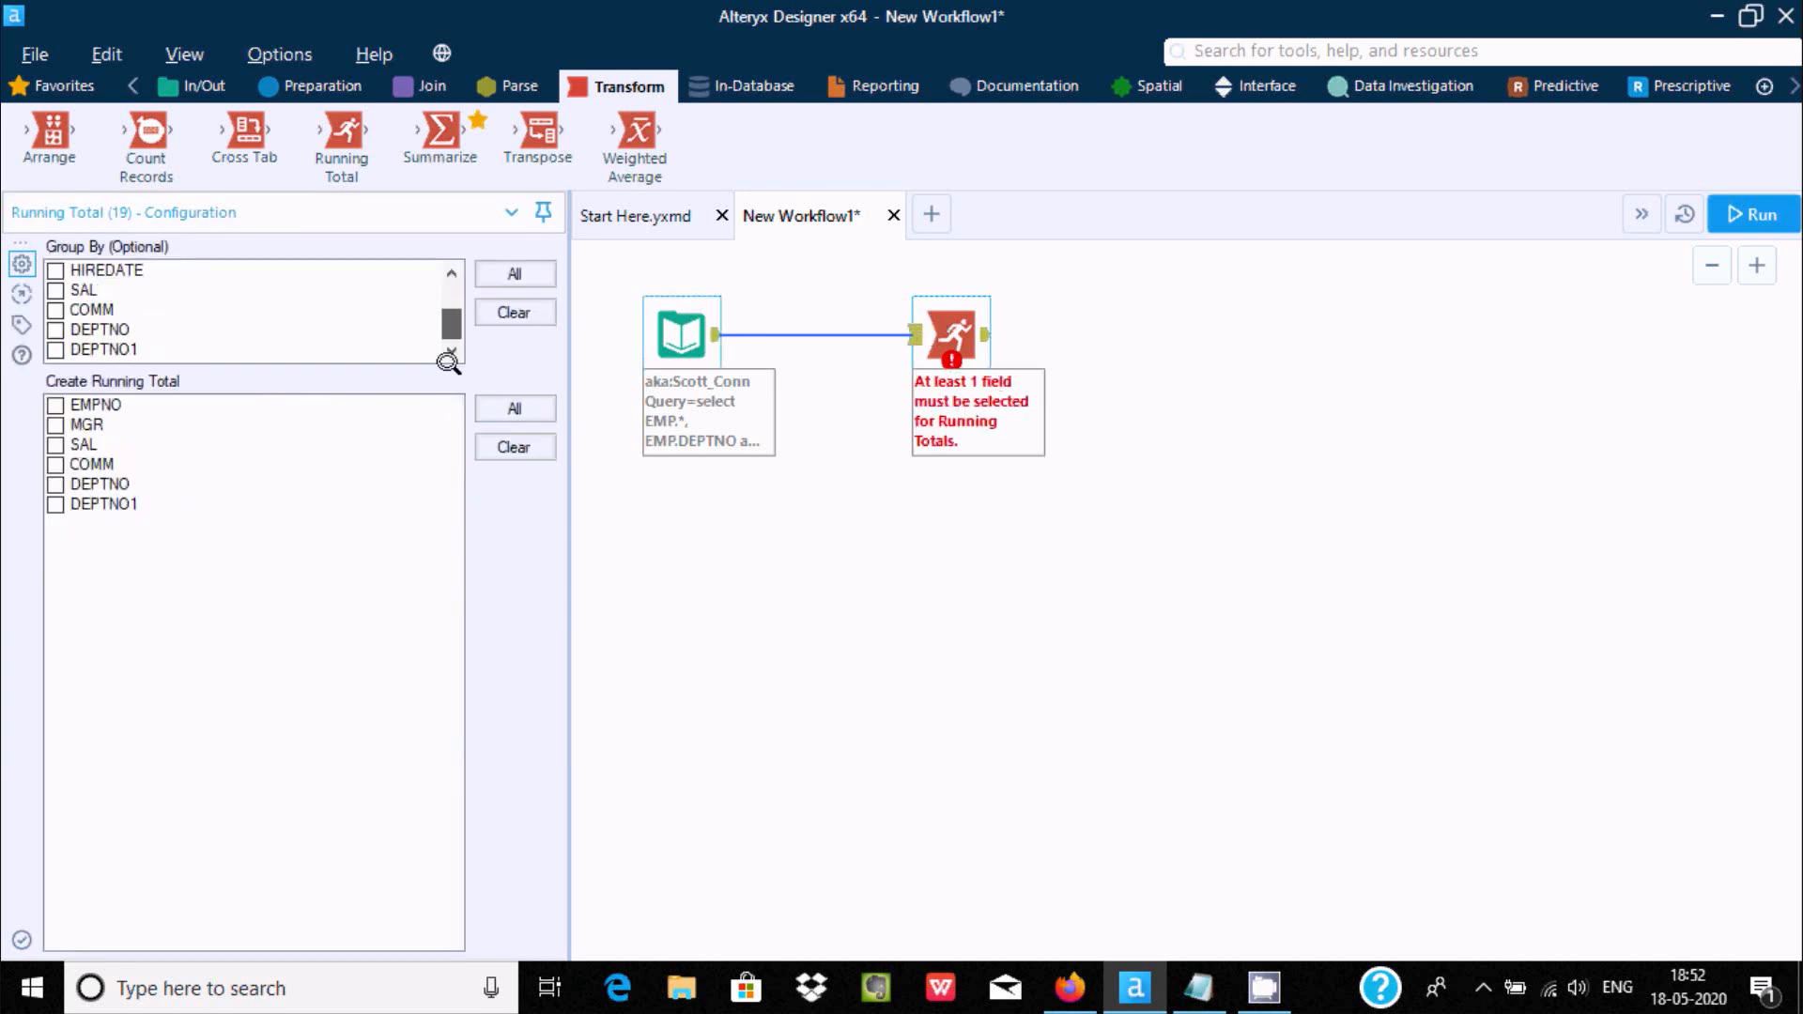
{"action": "left_click", "coordinate": [54, 329]}
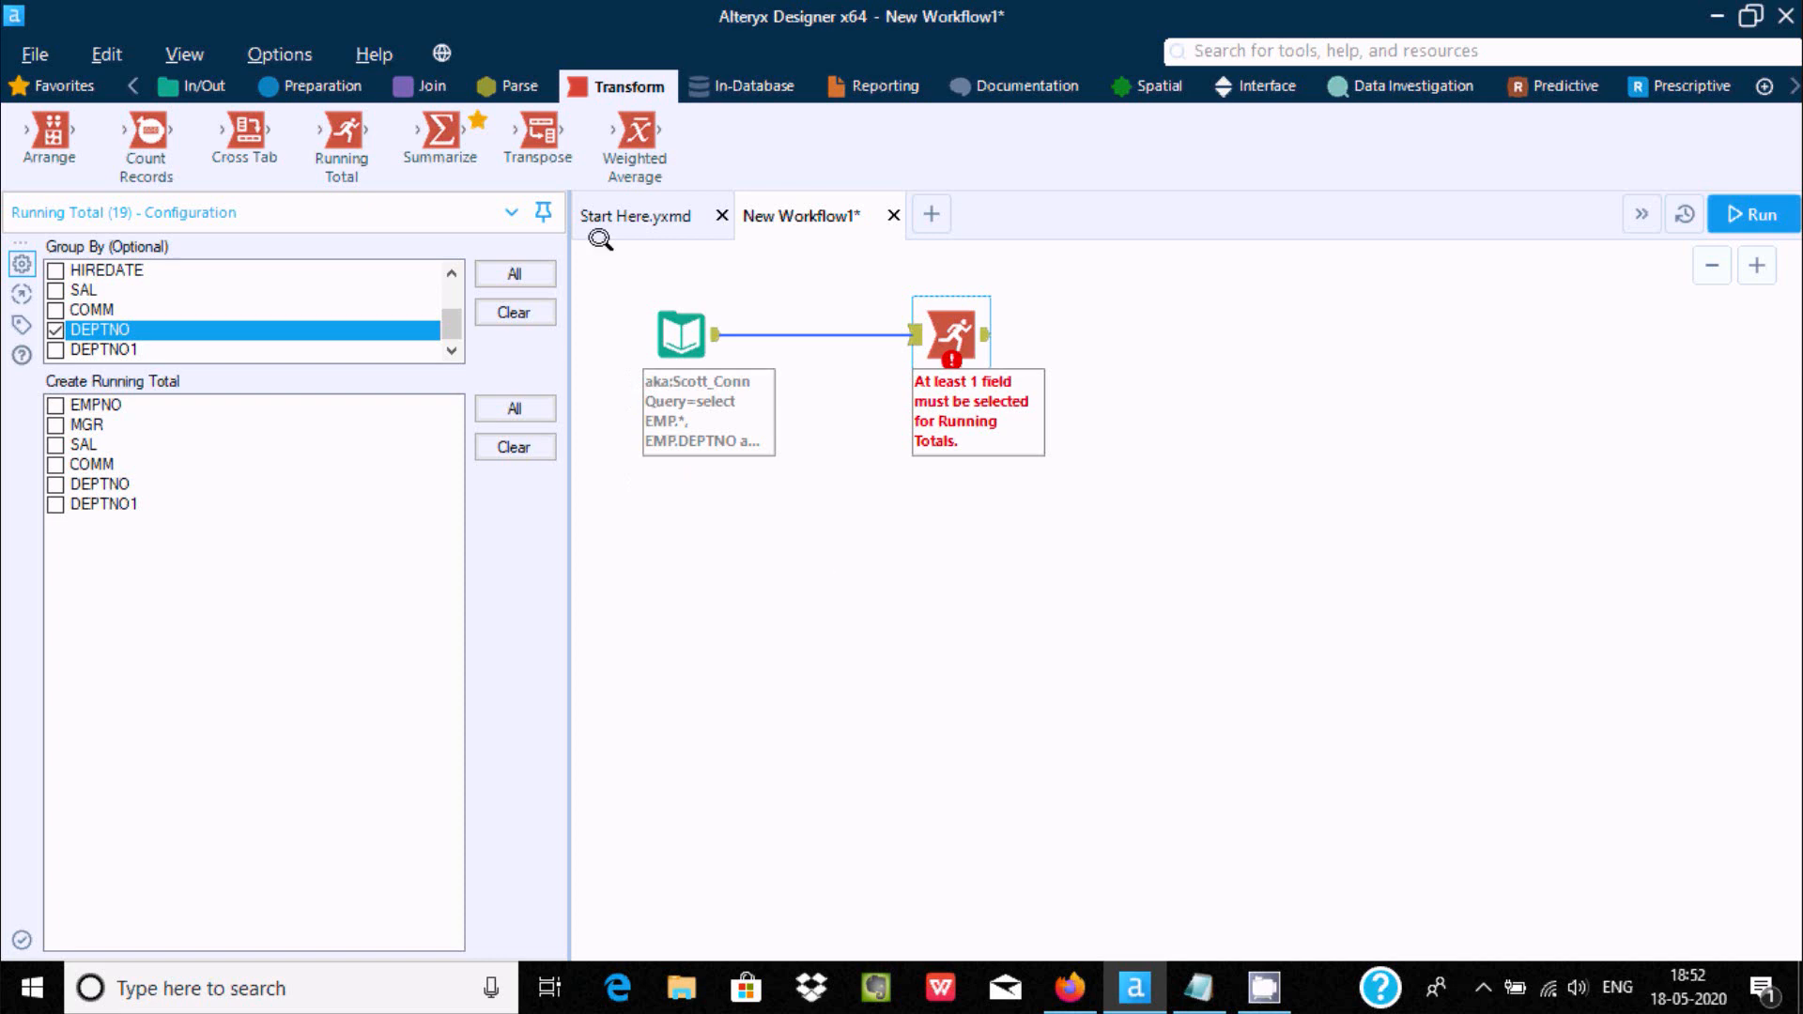
Add a Report Text tool after the Running Total tool and connect the Running Total output to it
{"action": "left_click", "coordinate": [878, 85]}
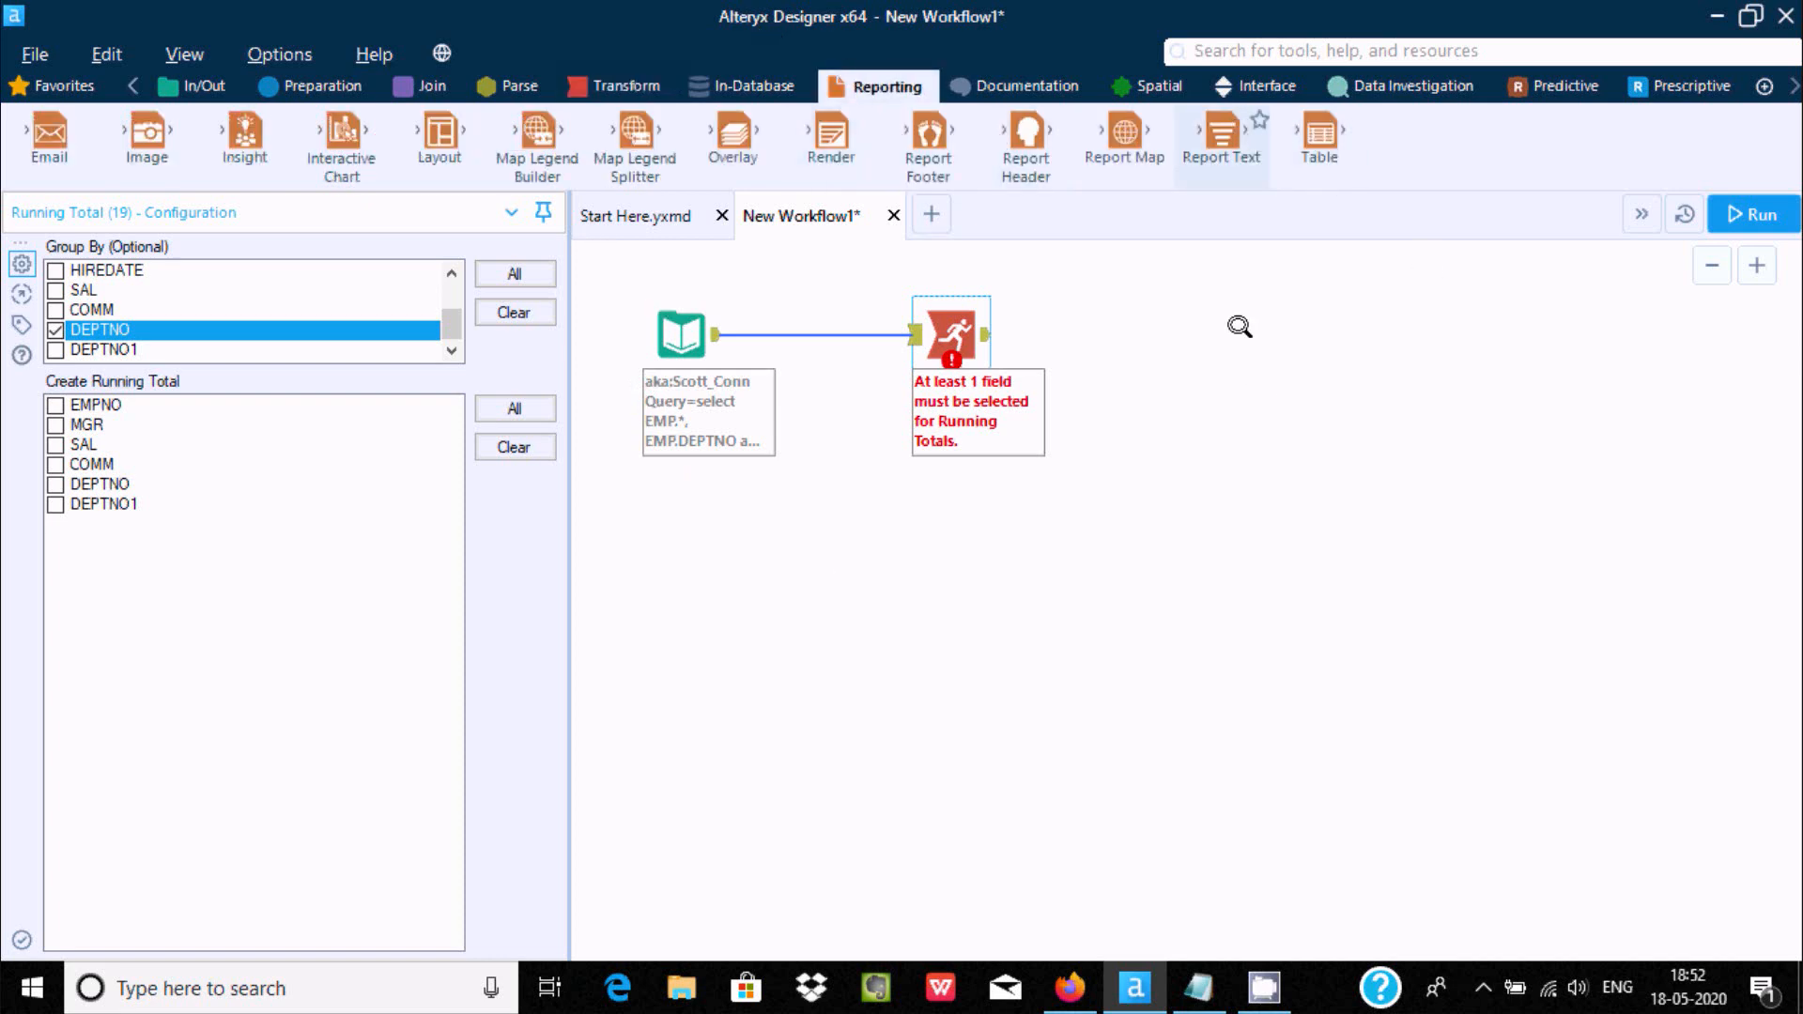
{"action": "left_click_drag", "start_coordinate": [1174, 327], "coordinate": [1250, 335]}
{"action": "left_click_drag", "start_coordinate": [984, 334], "coordinate": [1214, 335]}
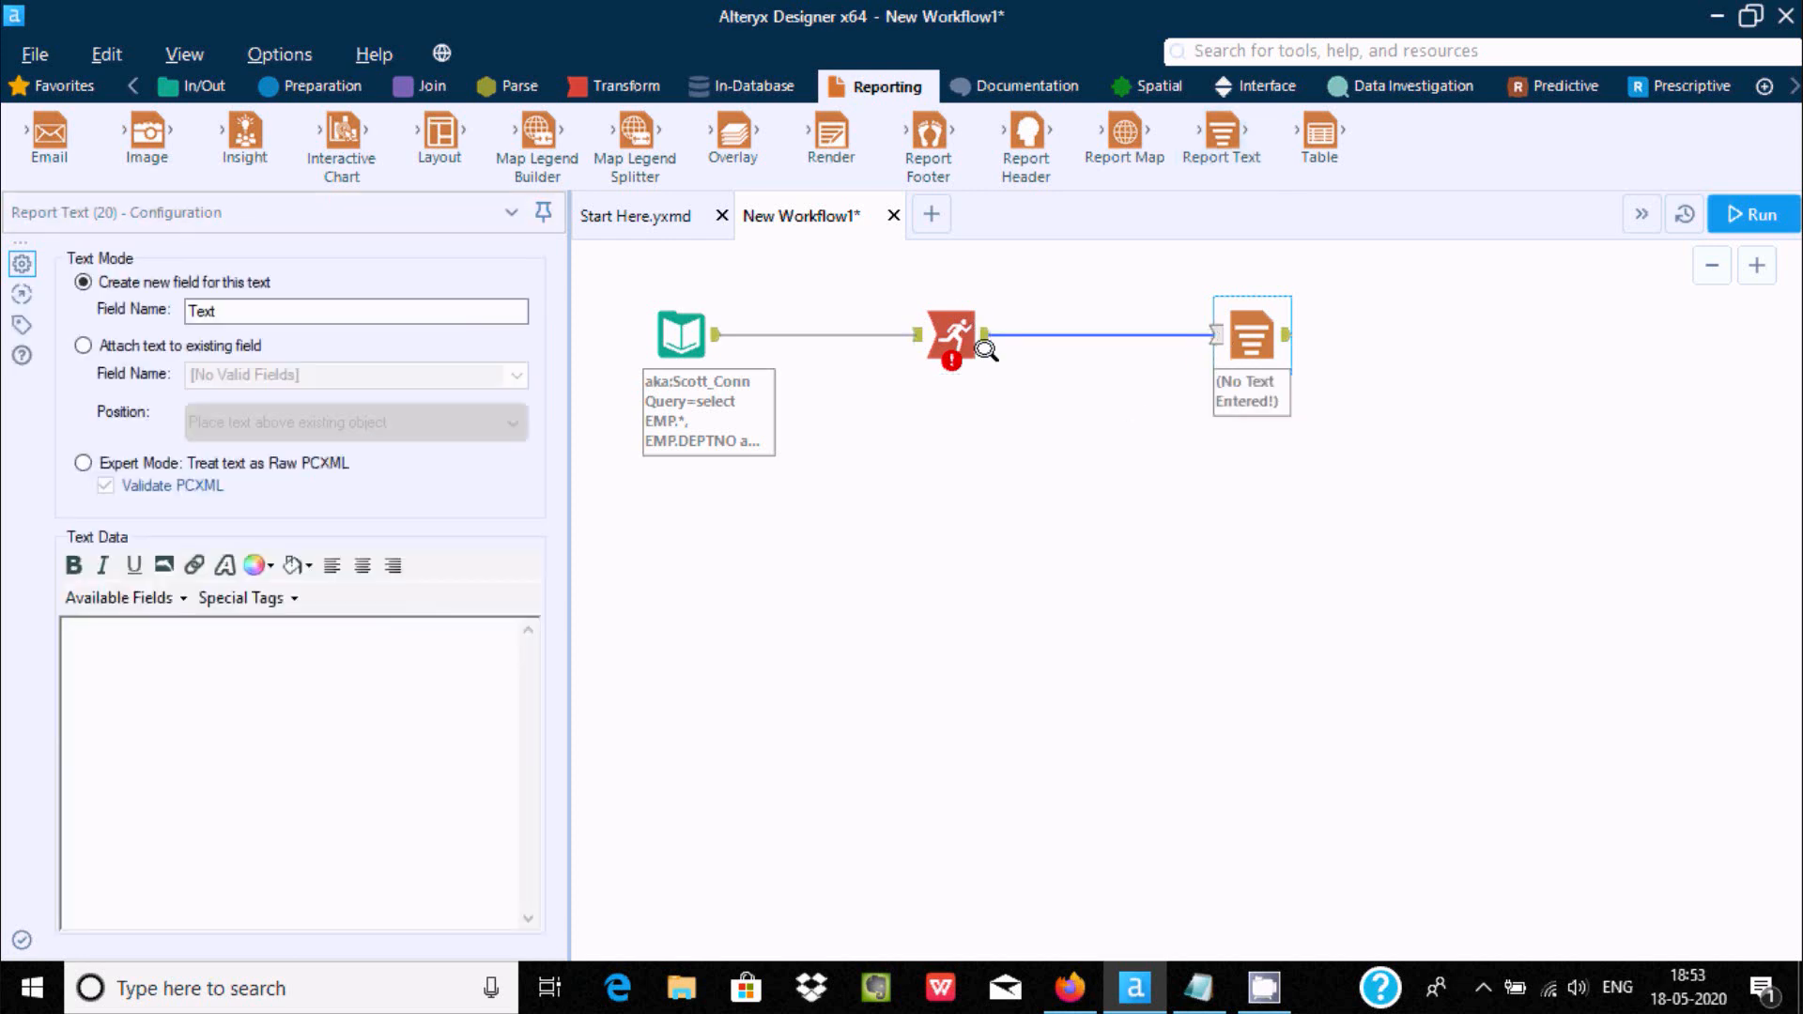
Set the Running Total tool to create a running total of SAL, and run the workflow
{"action": "left_click", "coordinate": [952, 299]}
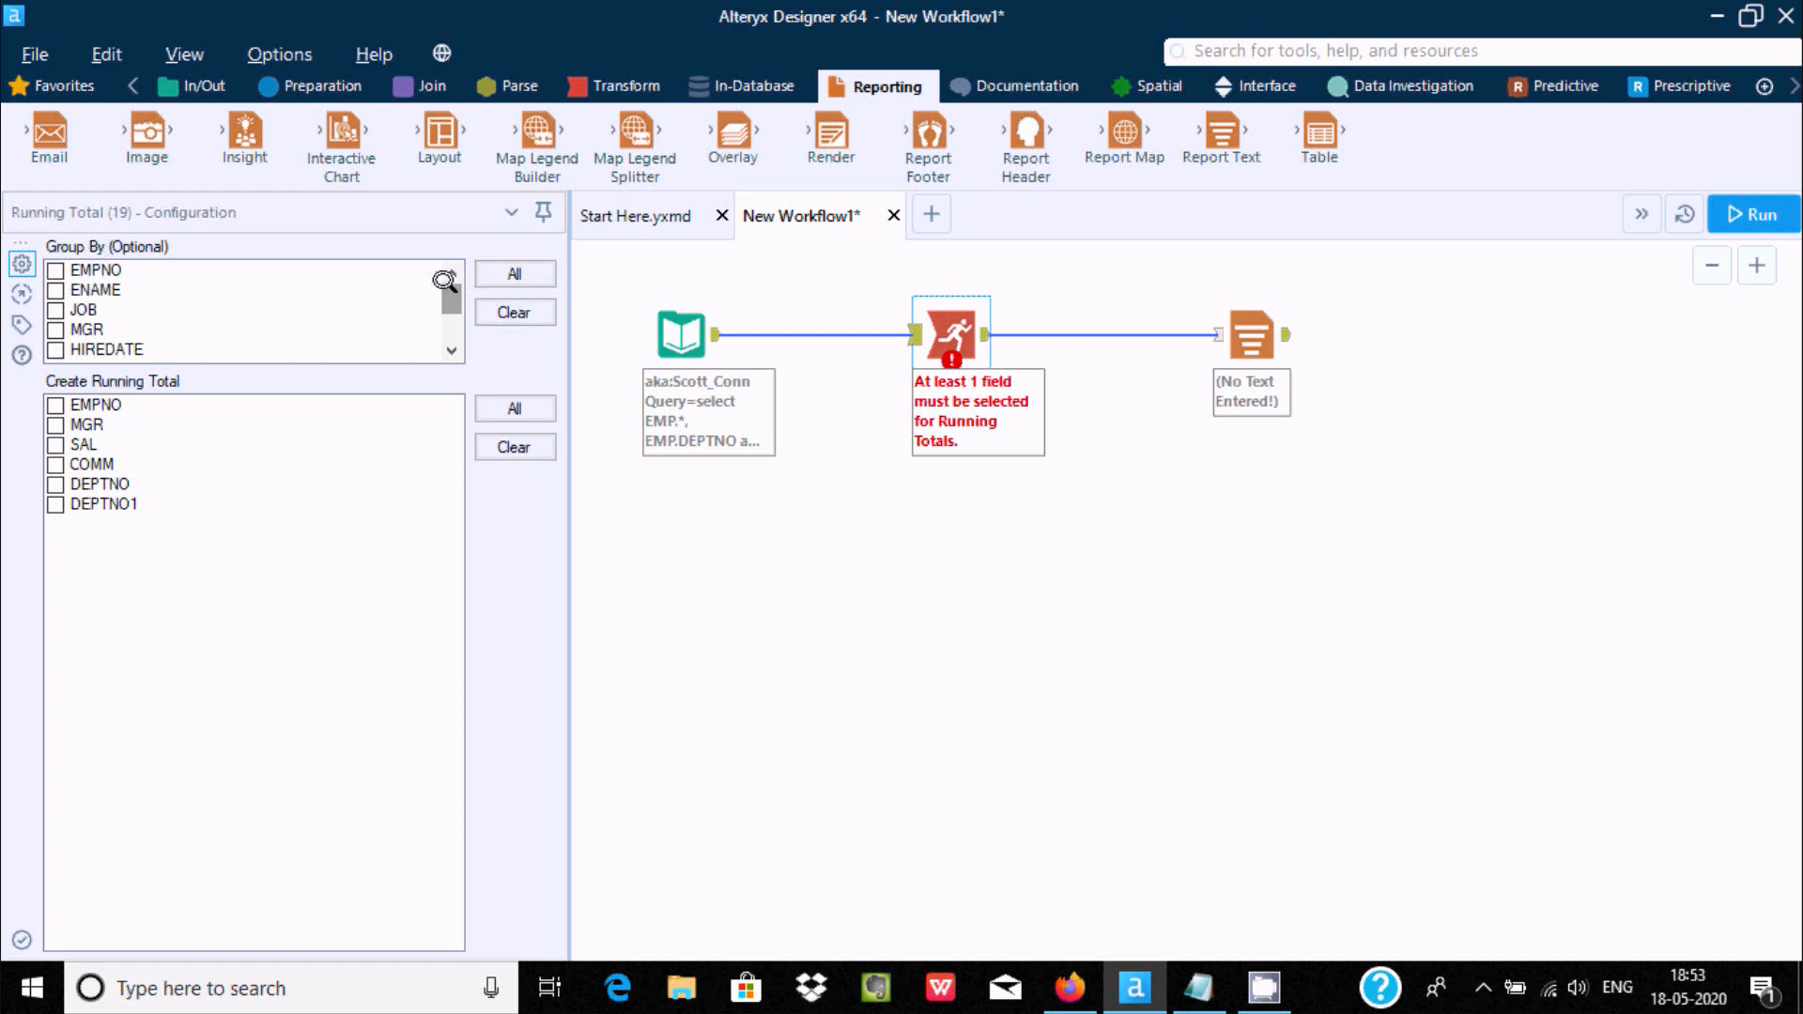
{"action": "left_click_drag", "start_coordinate": [451, 287], "coordinate": [450, 353]}
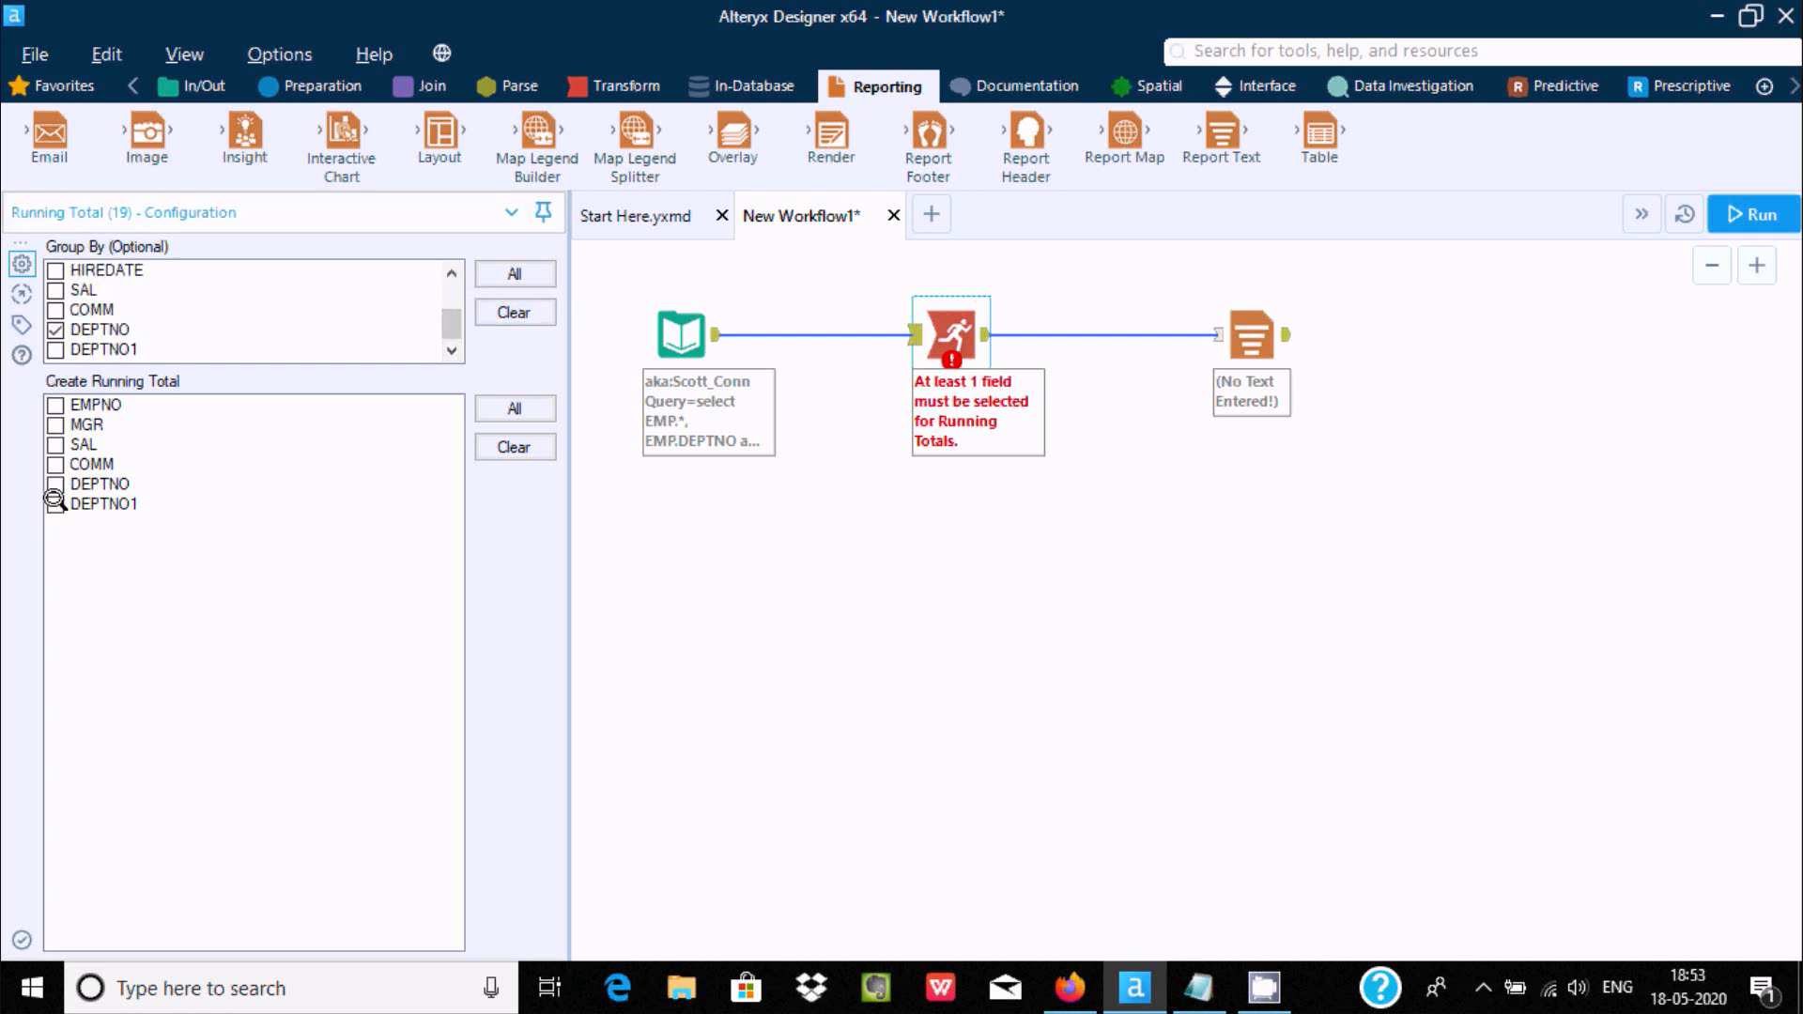
{"action": "left_click", "coordinate": [51, 444]}
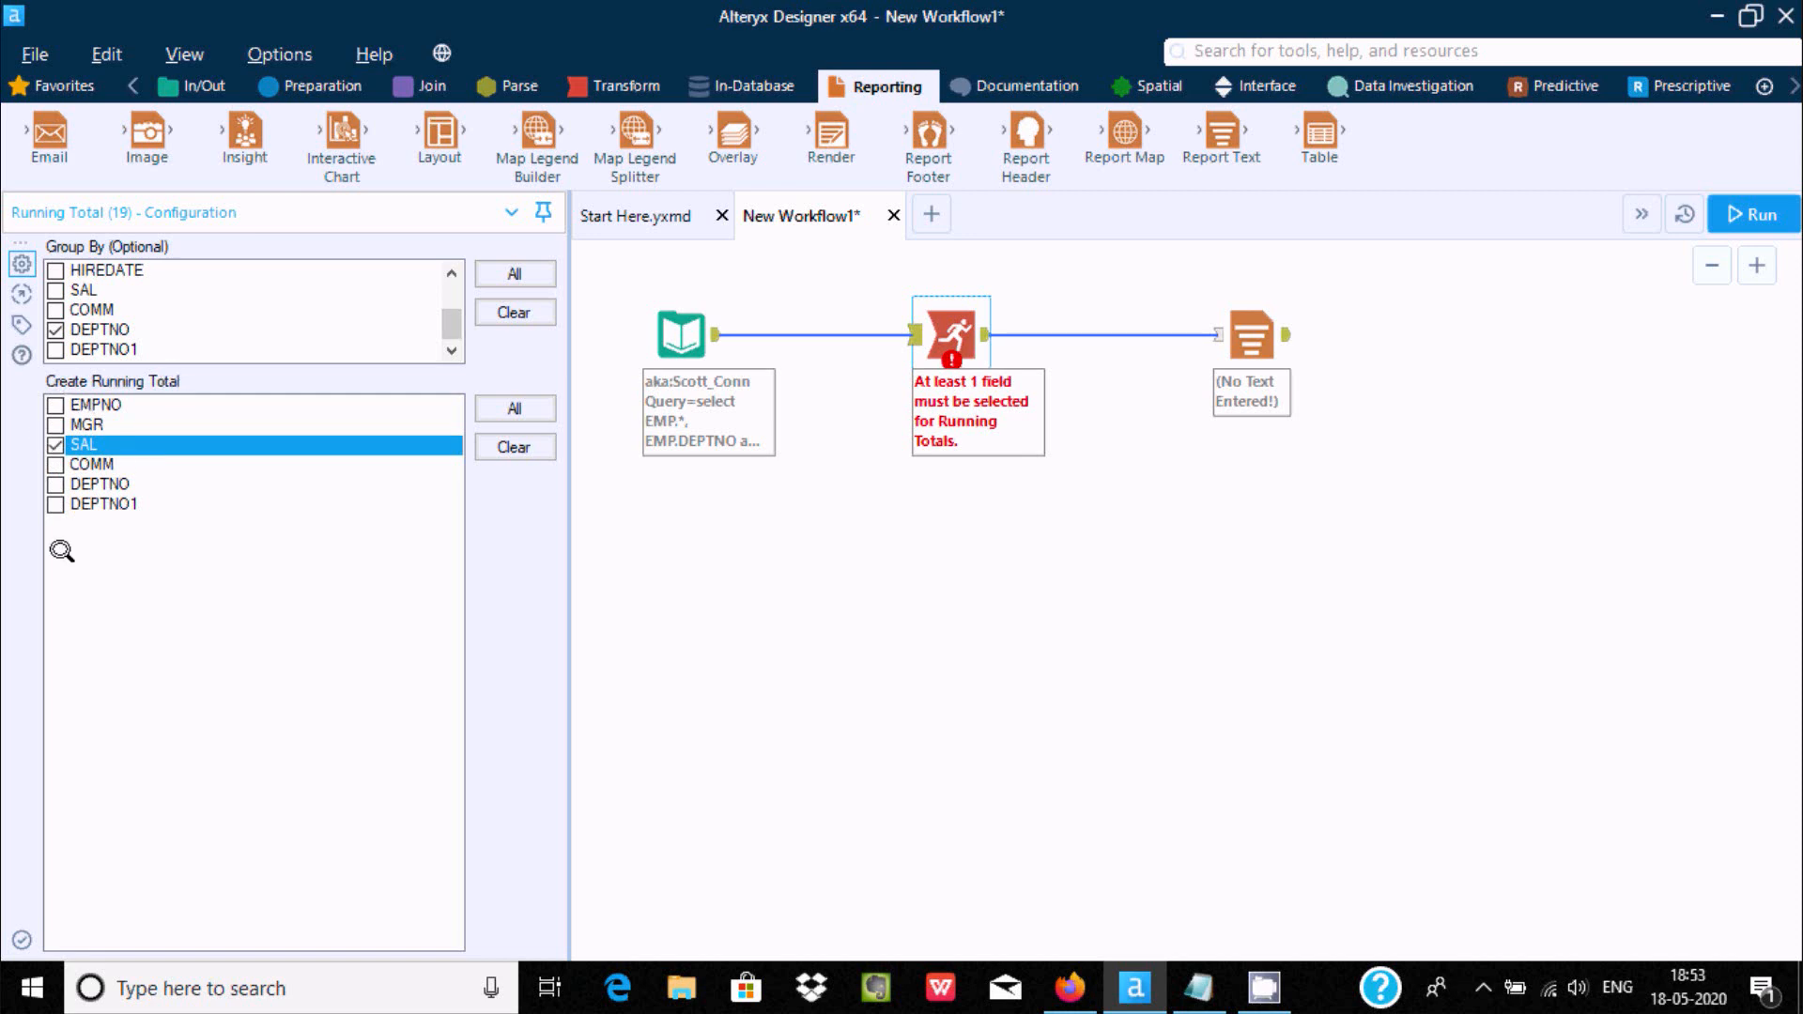
{"action": "left_click", "coordinate": [1154, 457]}
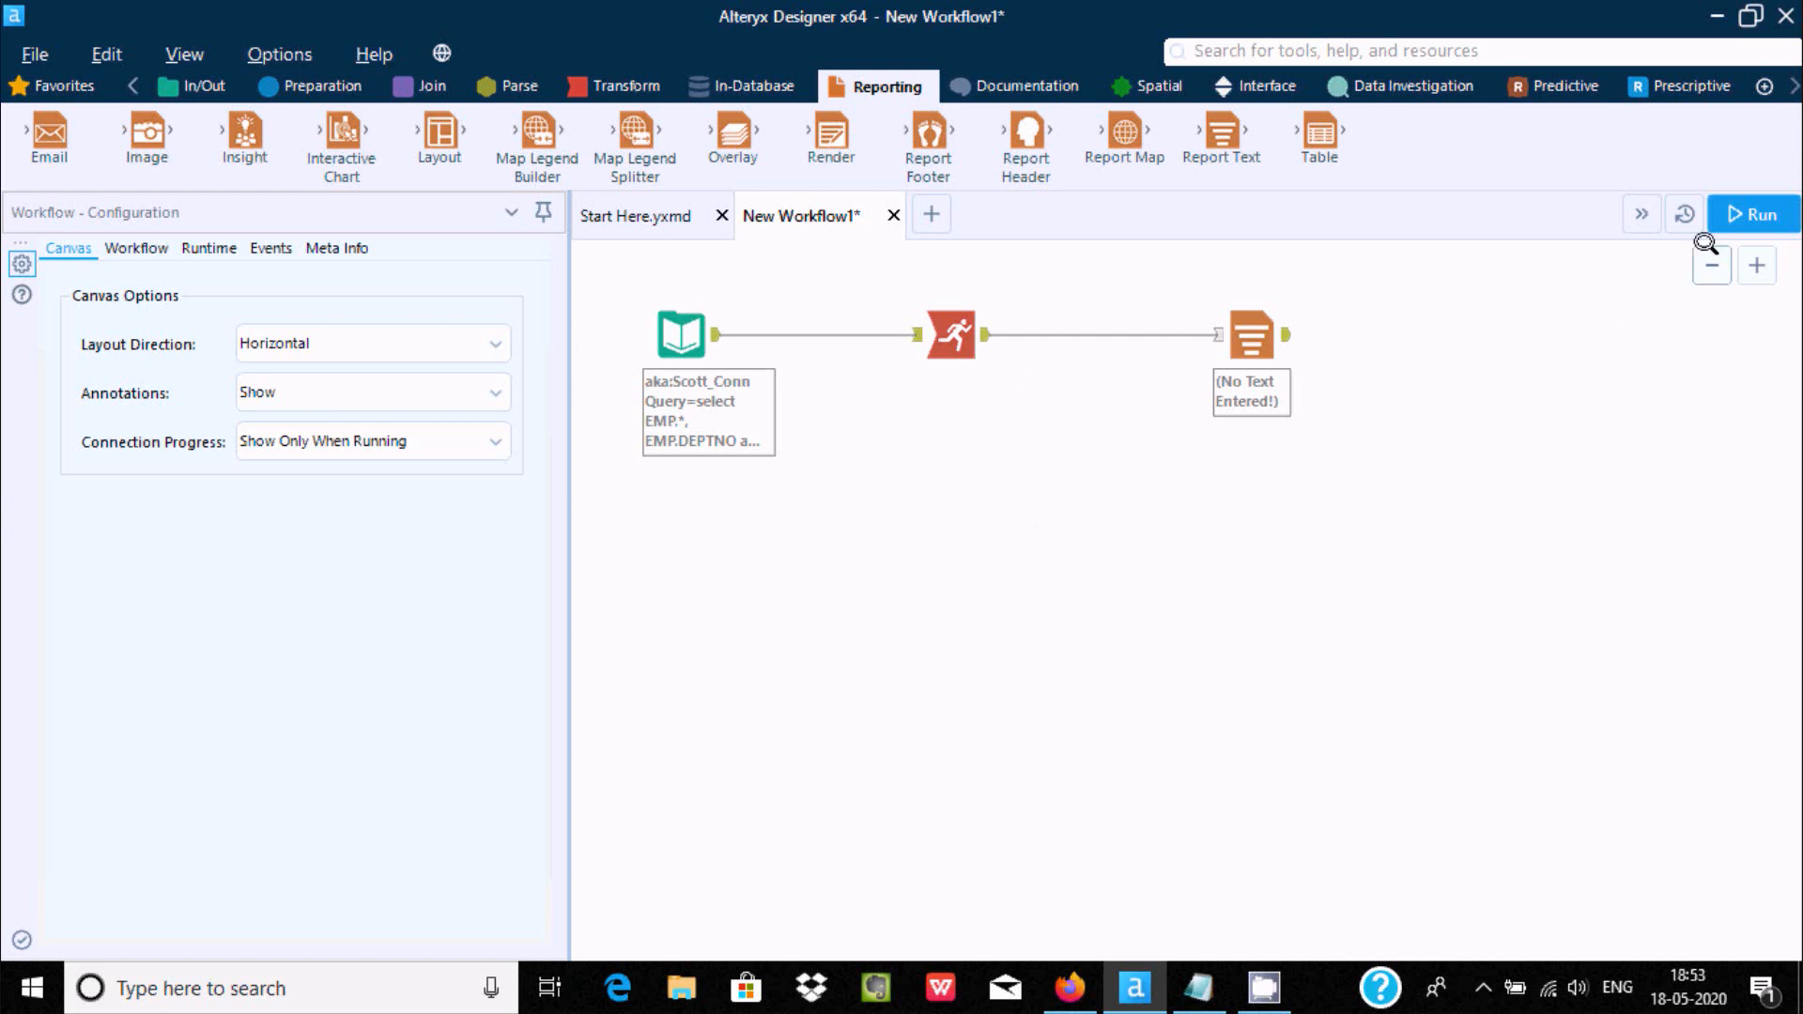
{"action": "left_click", "coordinate": [1749, 214]}
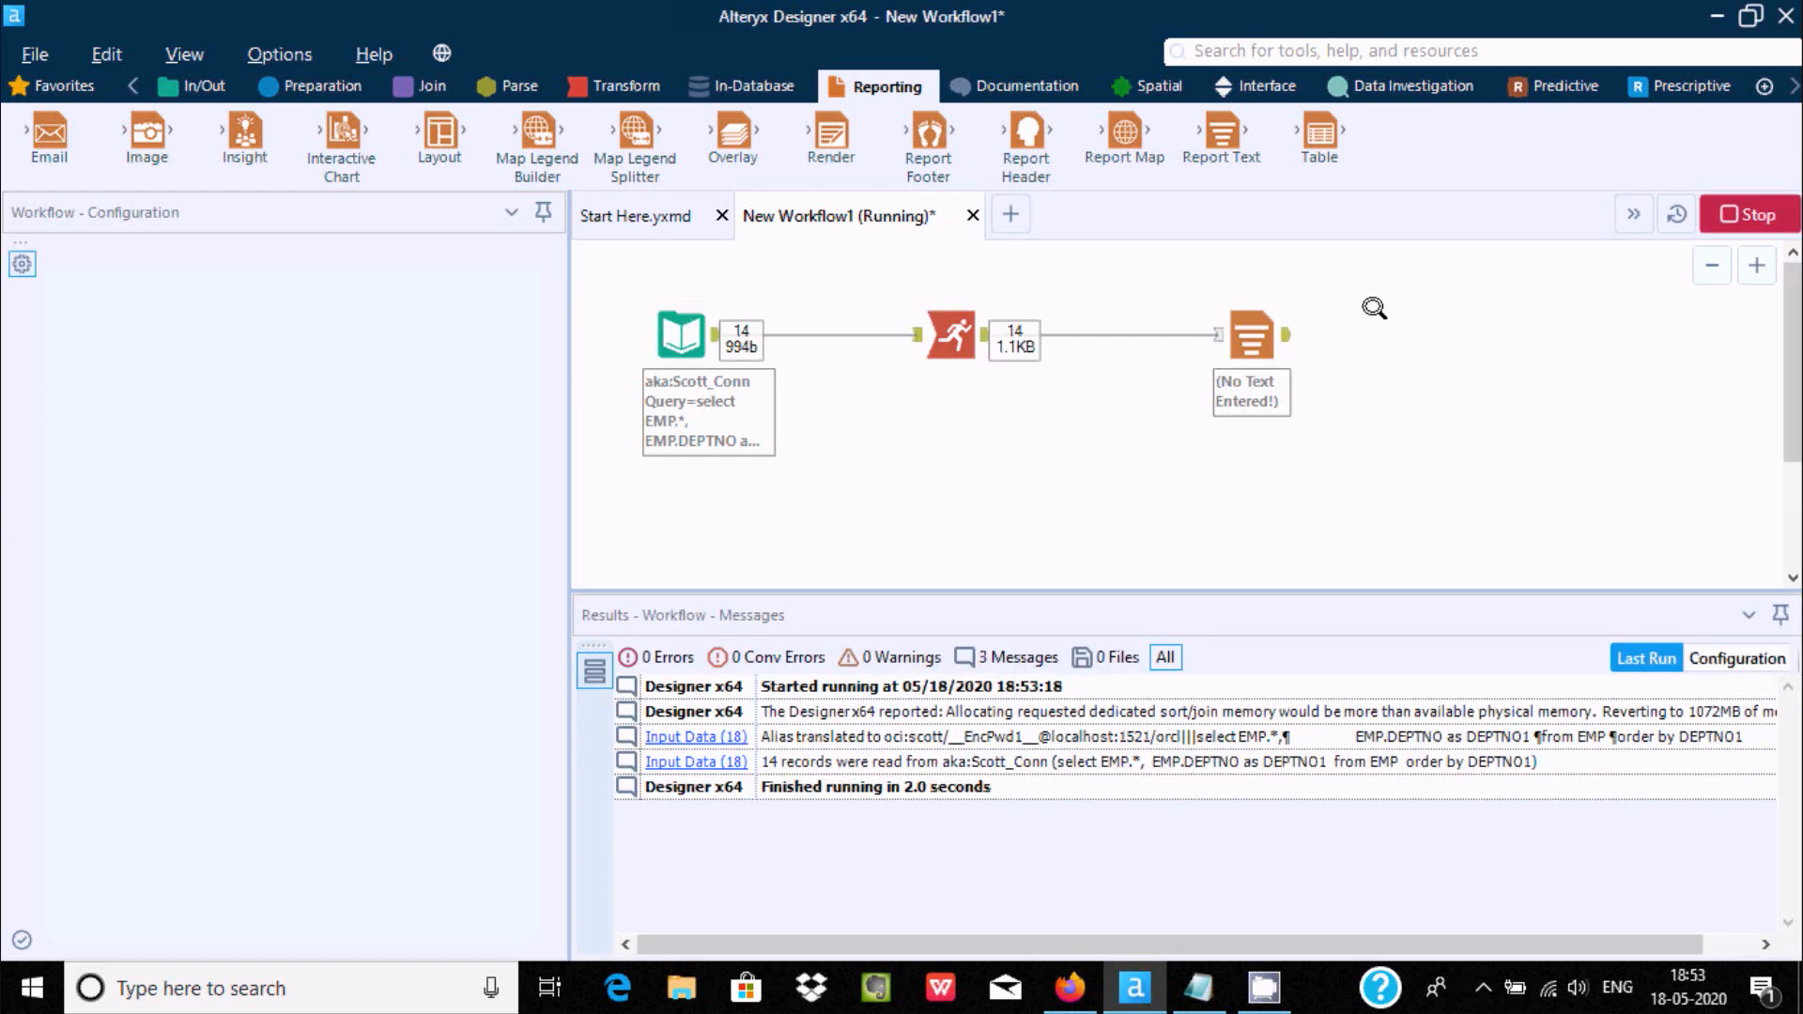
Examine the DEPTNO and SAL values in the Input Data tool's output and the records entering the Running Total tool
{"action": "left_click", "coordinate": [679, 336]}
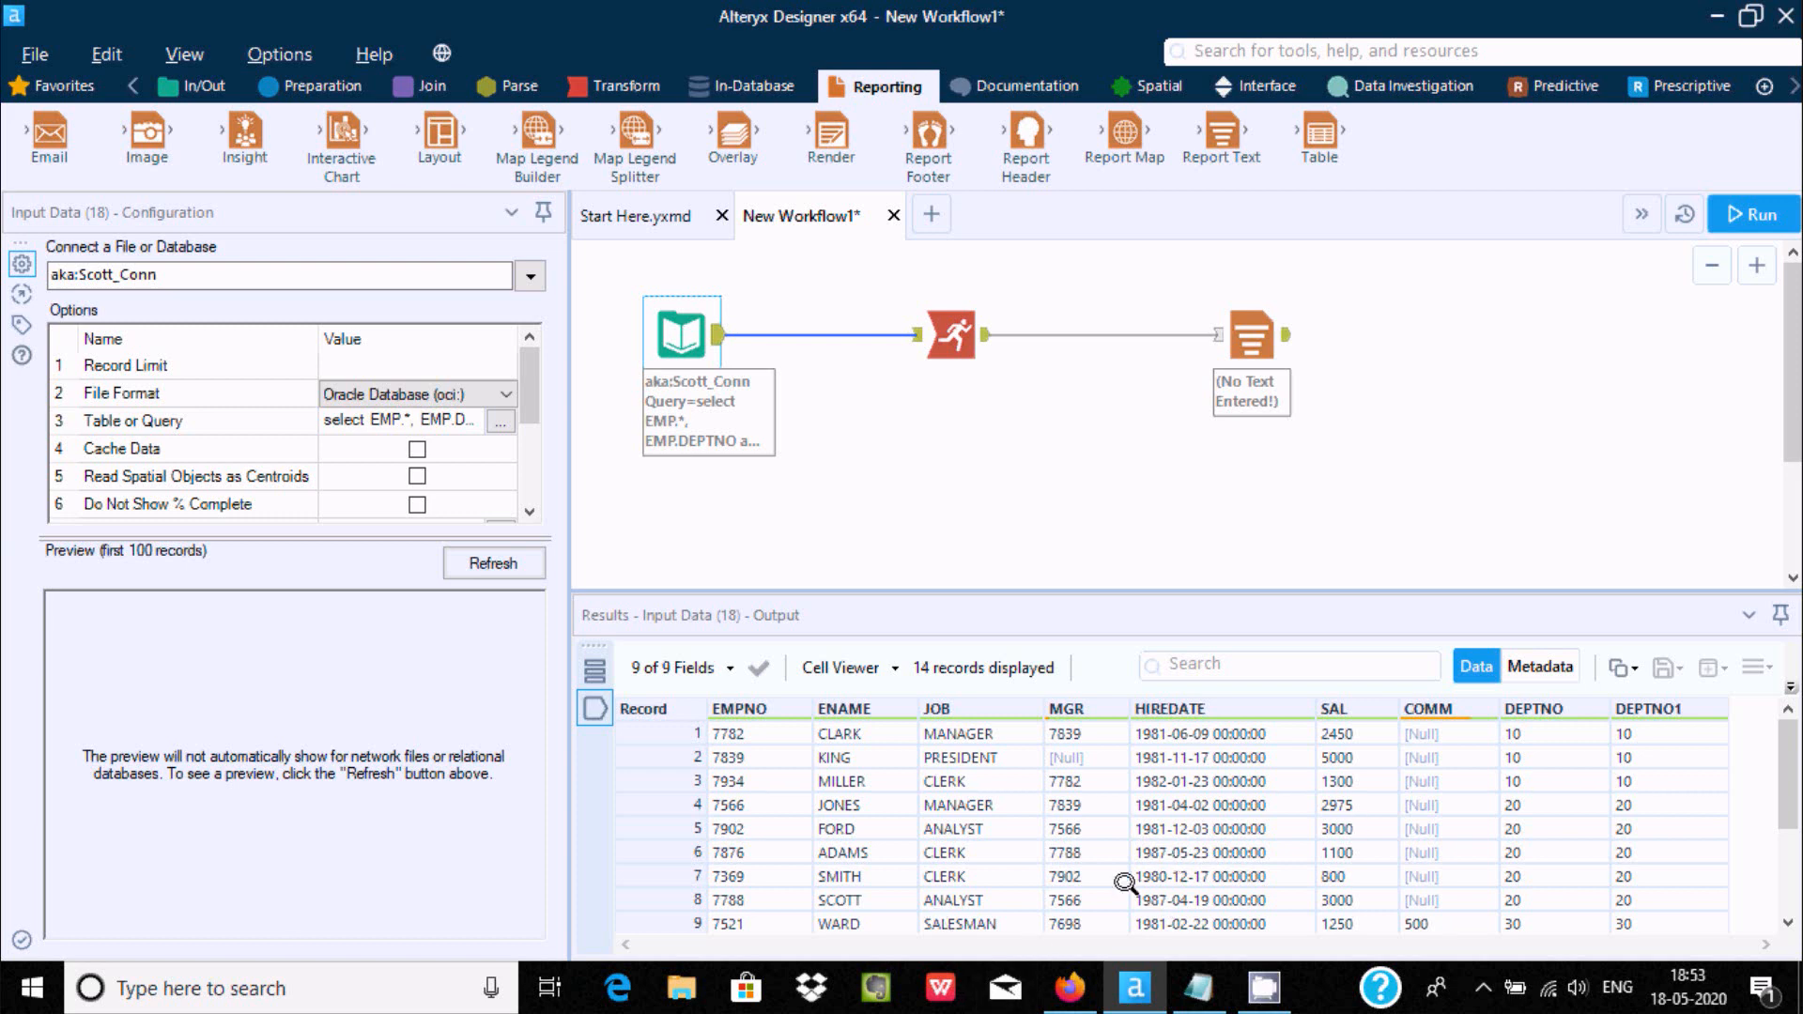
{"action": "left_click", "coordinate": [1519, 778]}
{"action": "left_click", "coordinate": [1516, 804]}
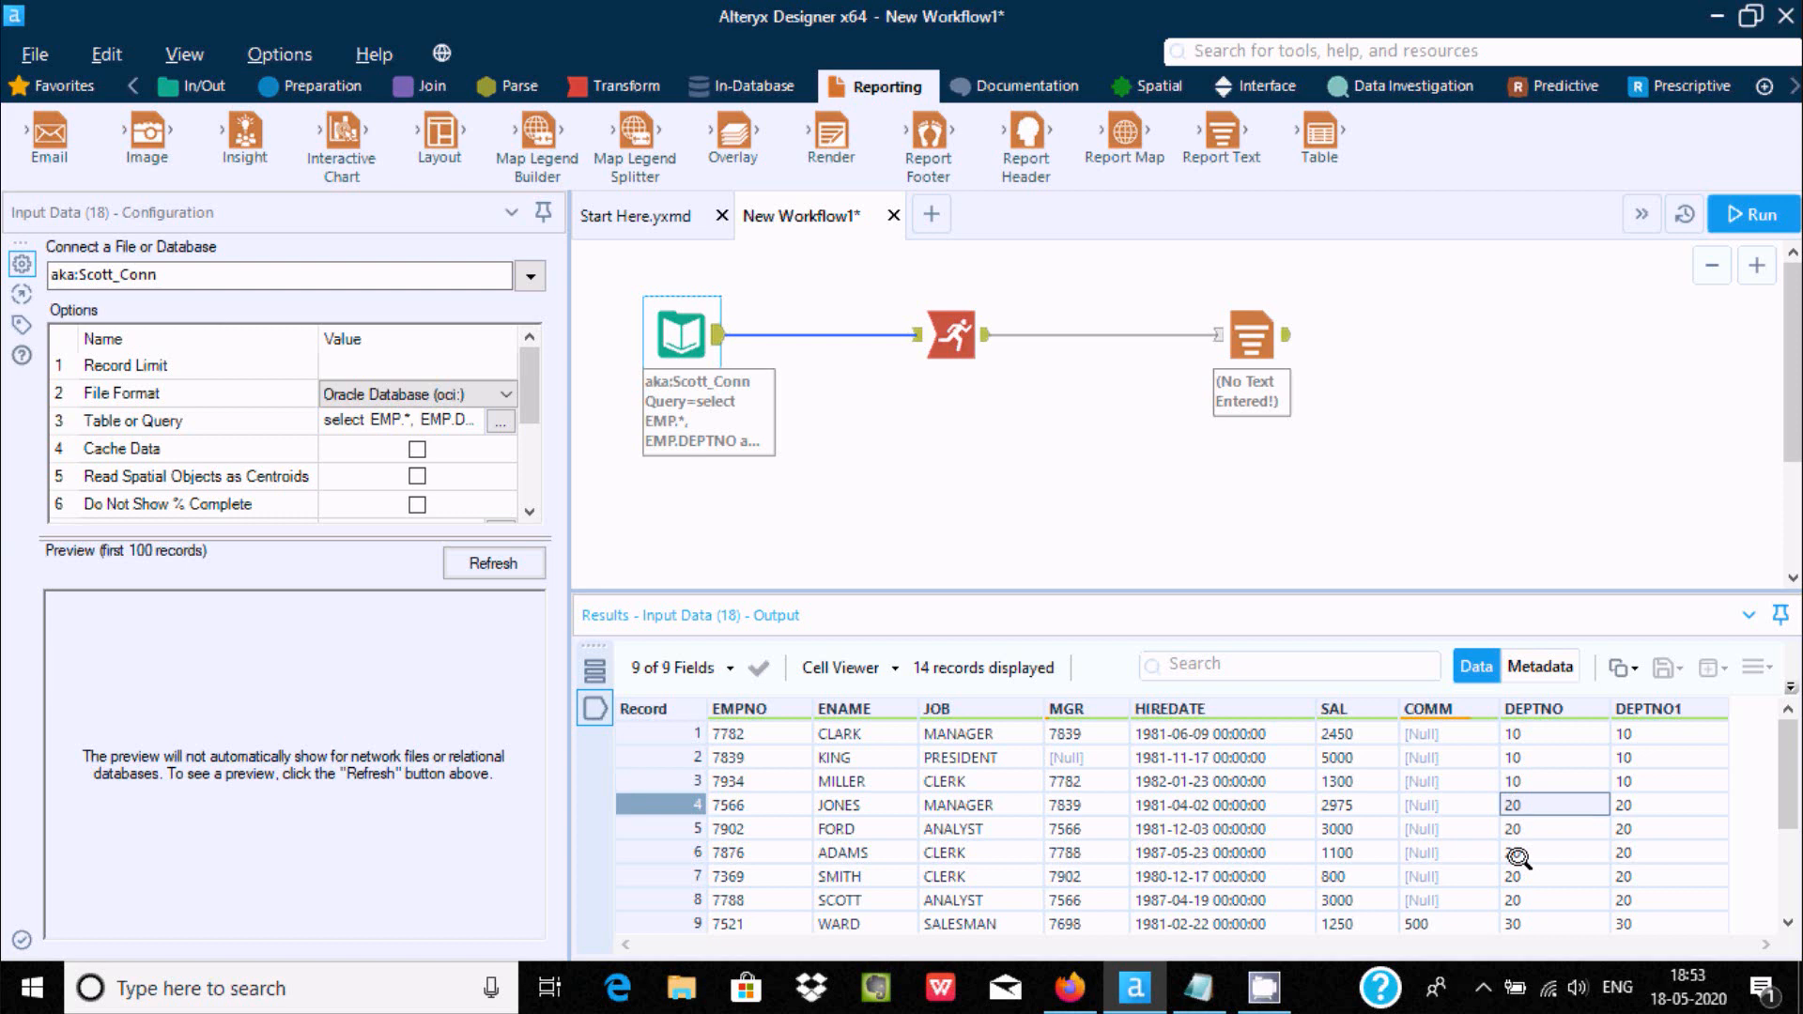
{"action": "left_click", "coordinate": [1518, 895]}
{"action": "left_click", "coordinate": [1518, 873]}
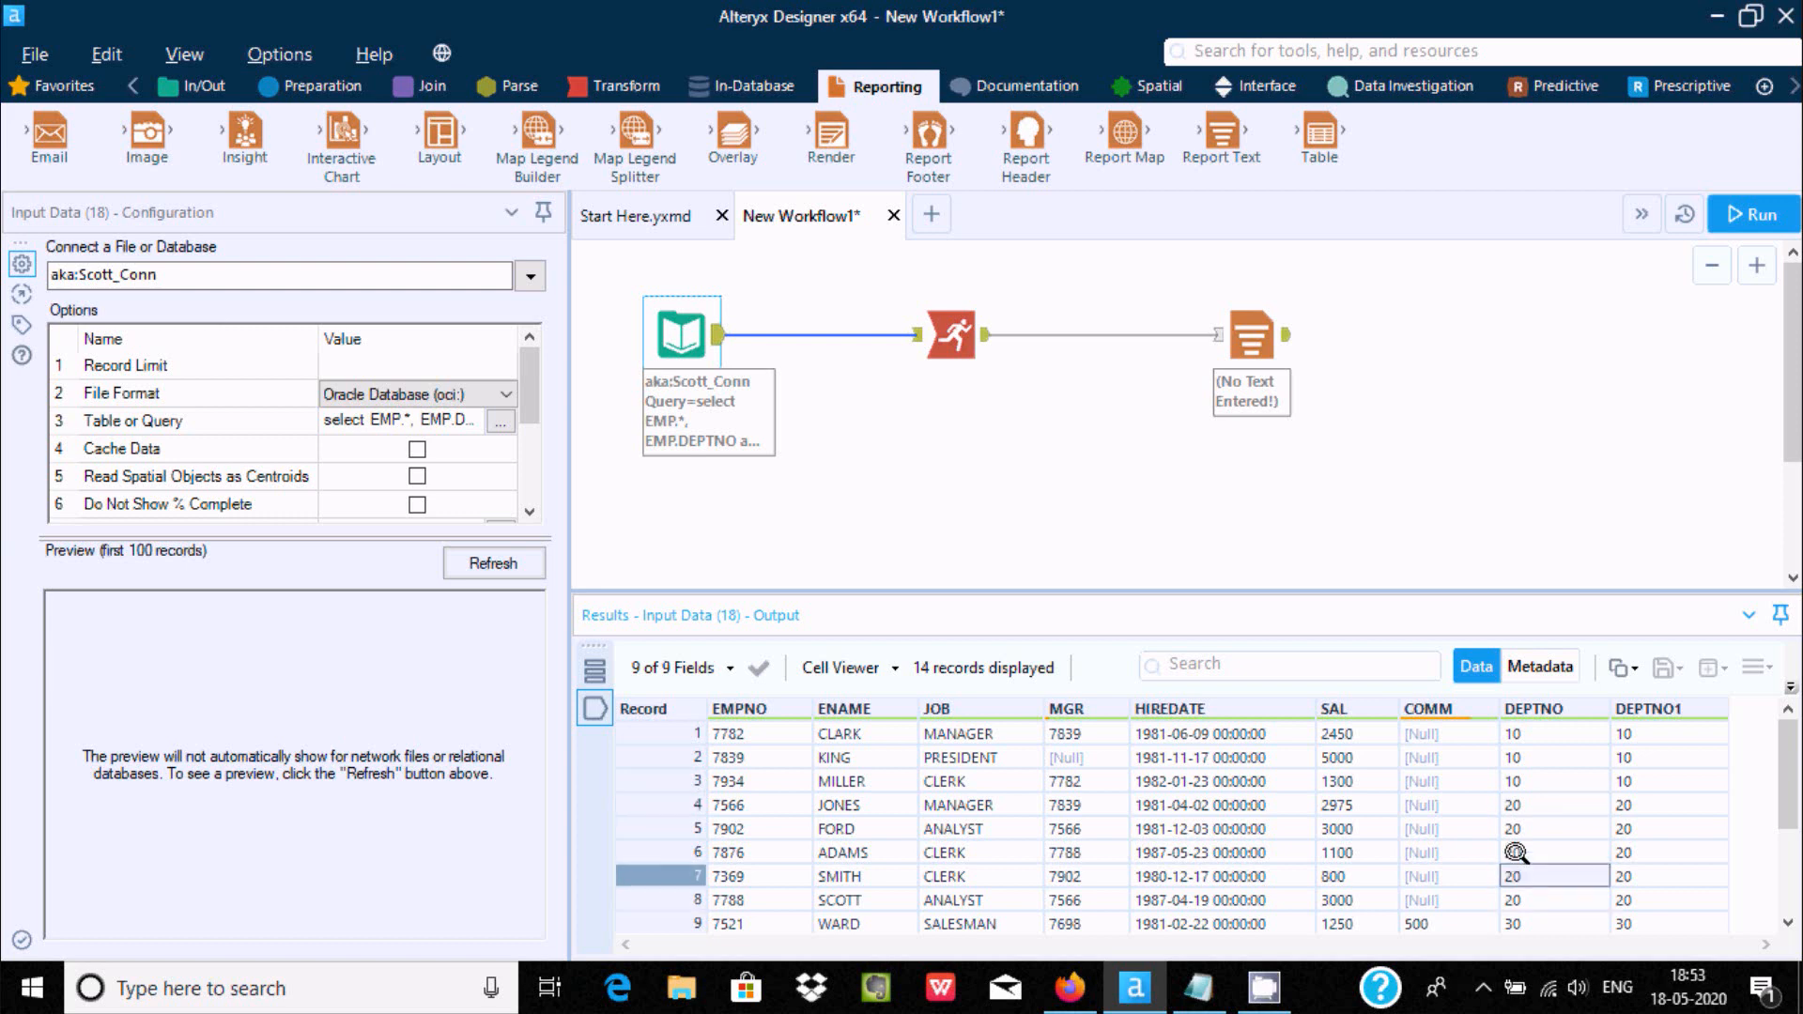
{"action": "left_click", "coordinate": [1519, 850]}
{"action": "left_click", "coordinate": [1519, 828]}
{"action": "left_click", "coordinate": [1518, 804]}
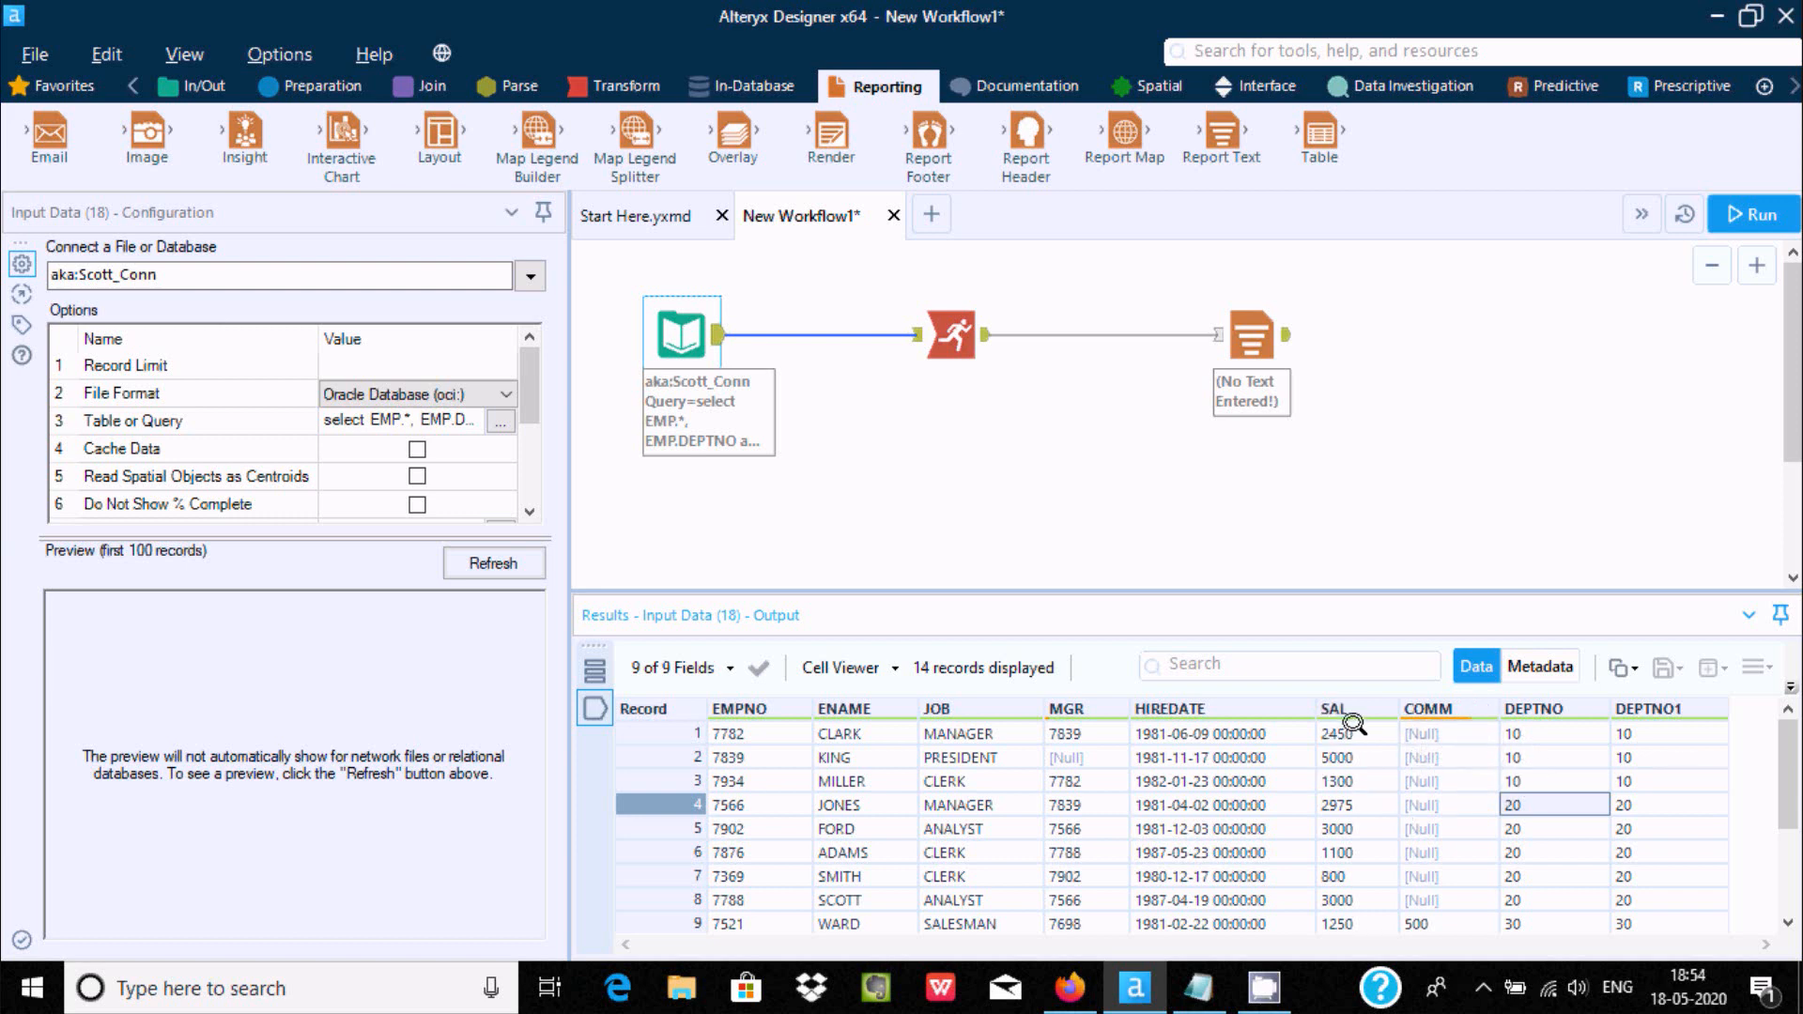
{"action": "left_click", "coordinate": [1517, 776]}
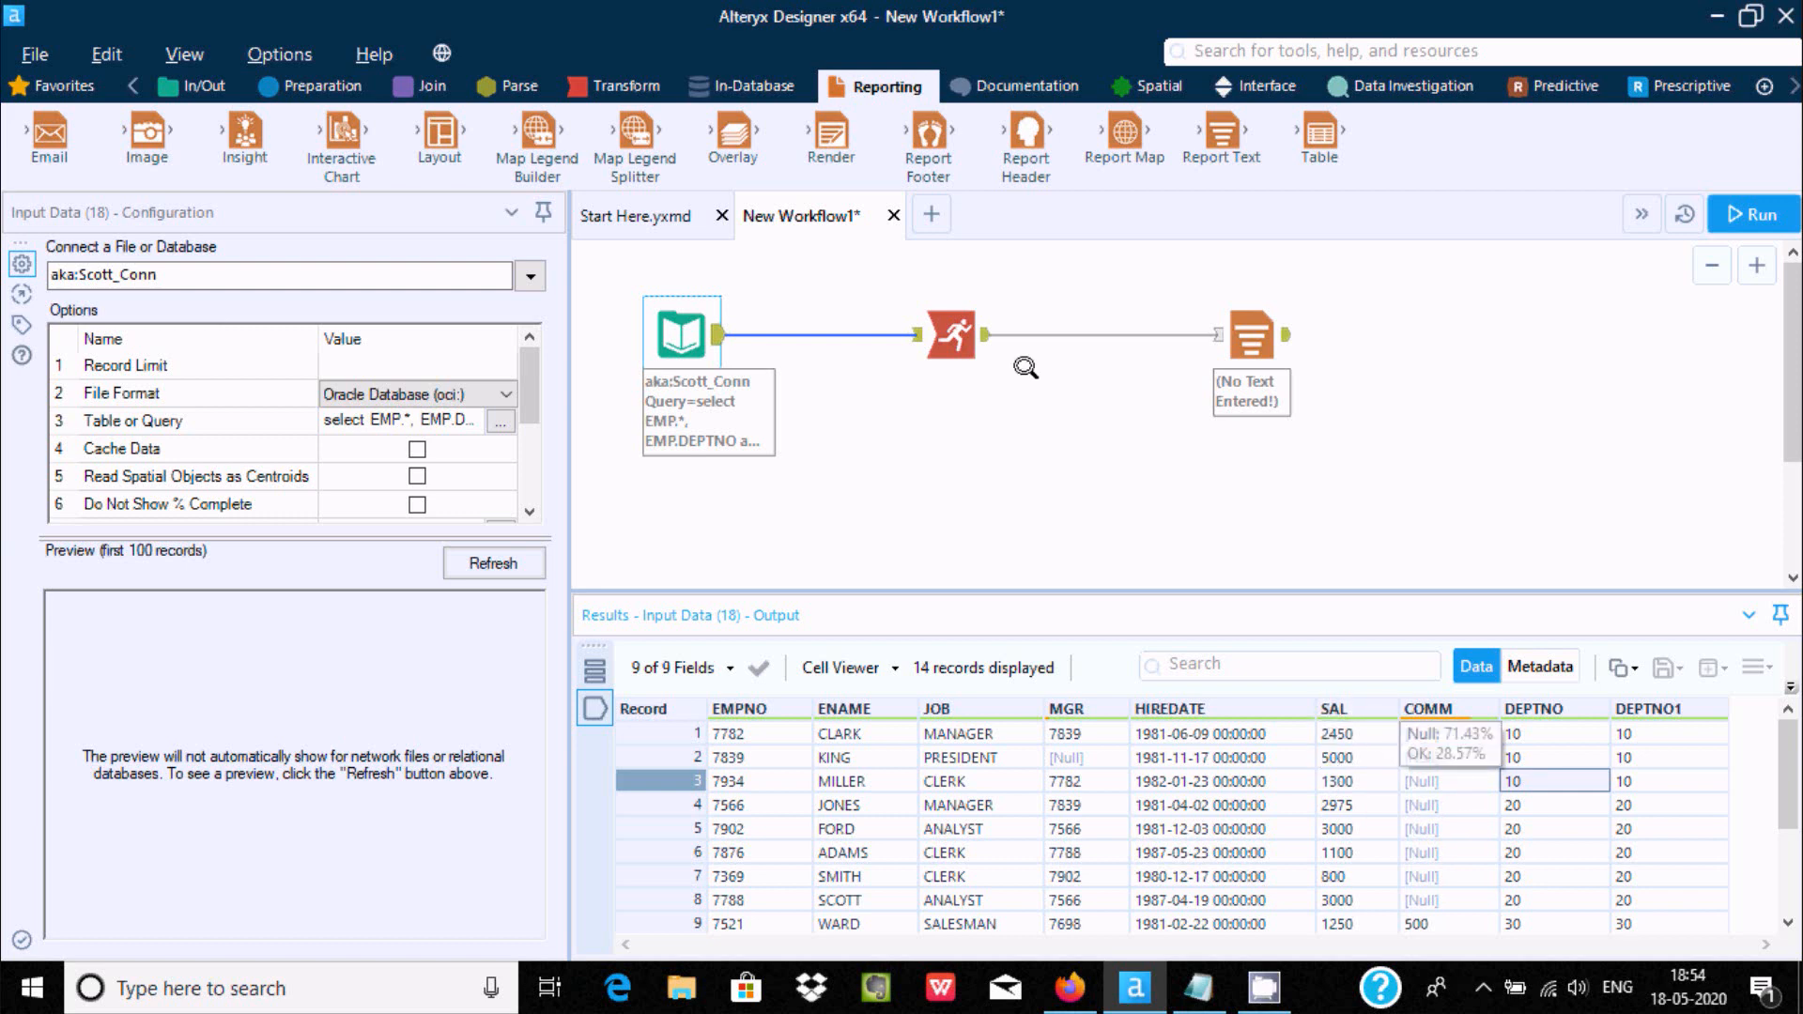
{"action": "left_click", "coordinate": [919, 325]}
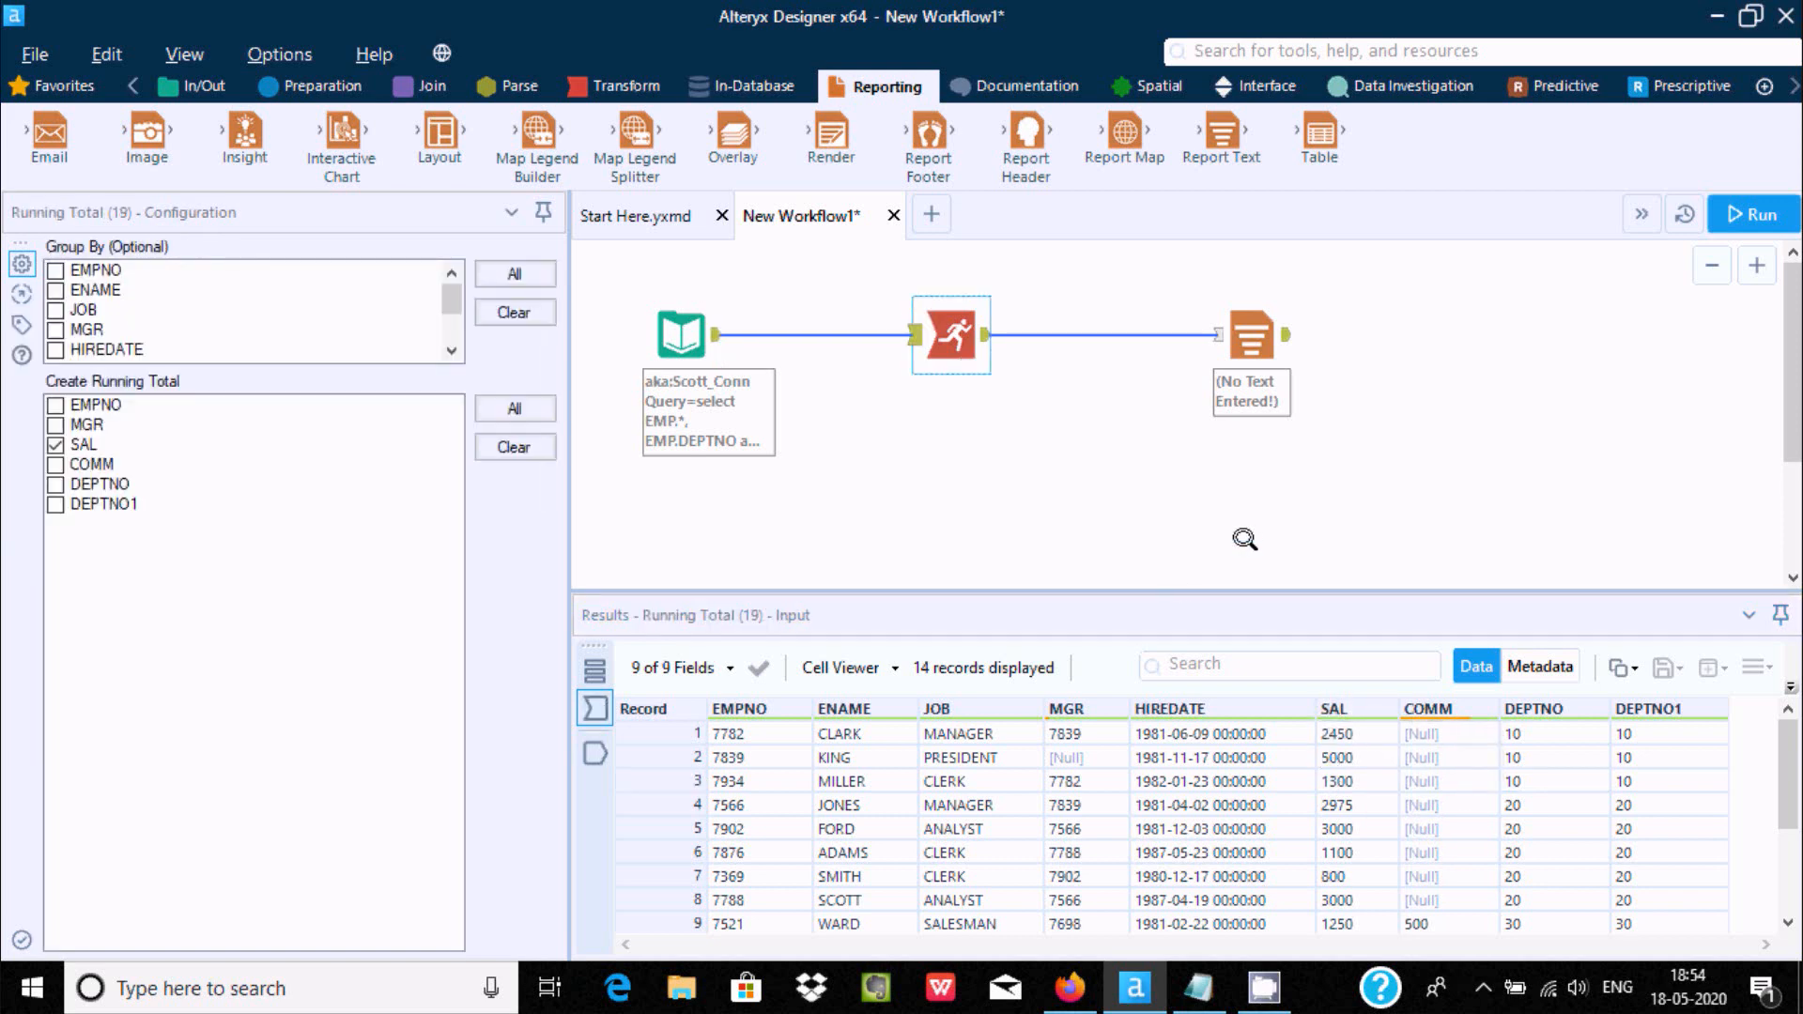
Examine the RunTot_SAL column against SAL and DEPTNO for the department 10 records entering the Report Text tool
{"action": "left_click", "coordinate": [1231, 340]}
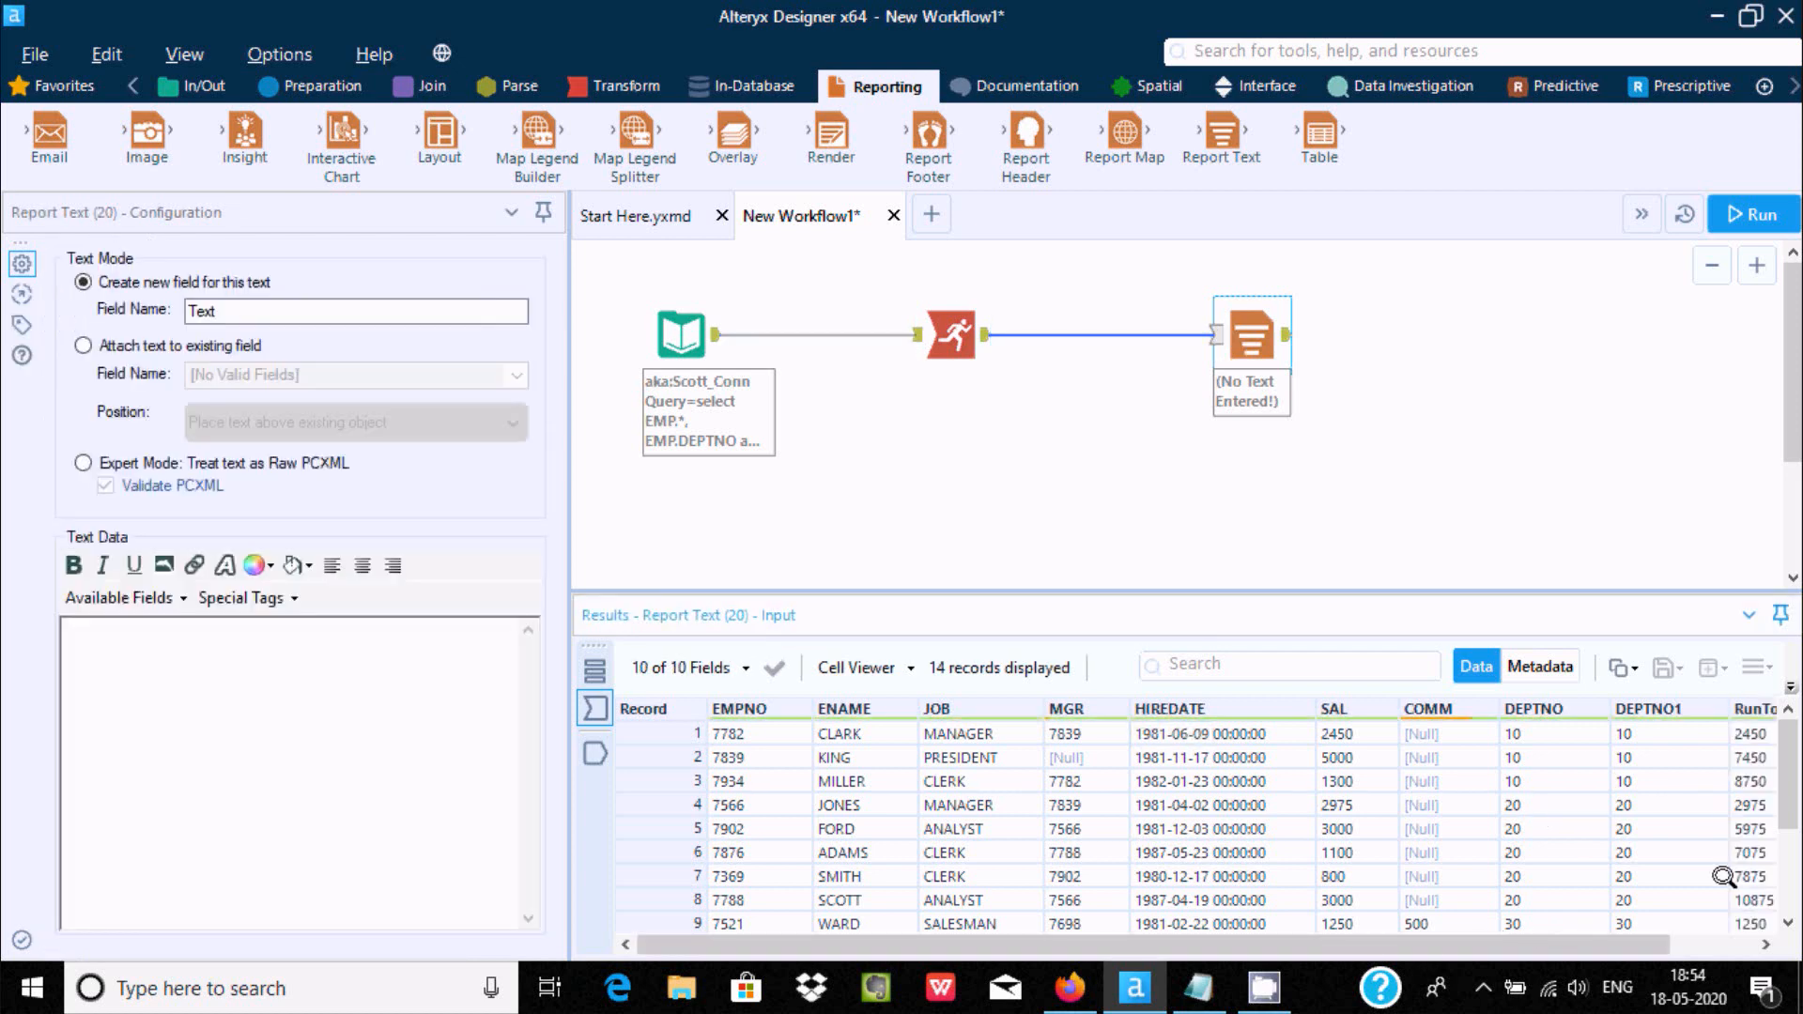
{"action": "left_click_drag", "start_coordinate": [1620, 944], "coordinate": [1758, 939]}
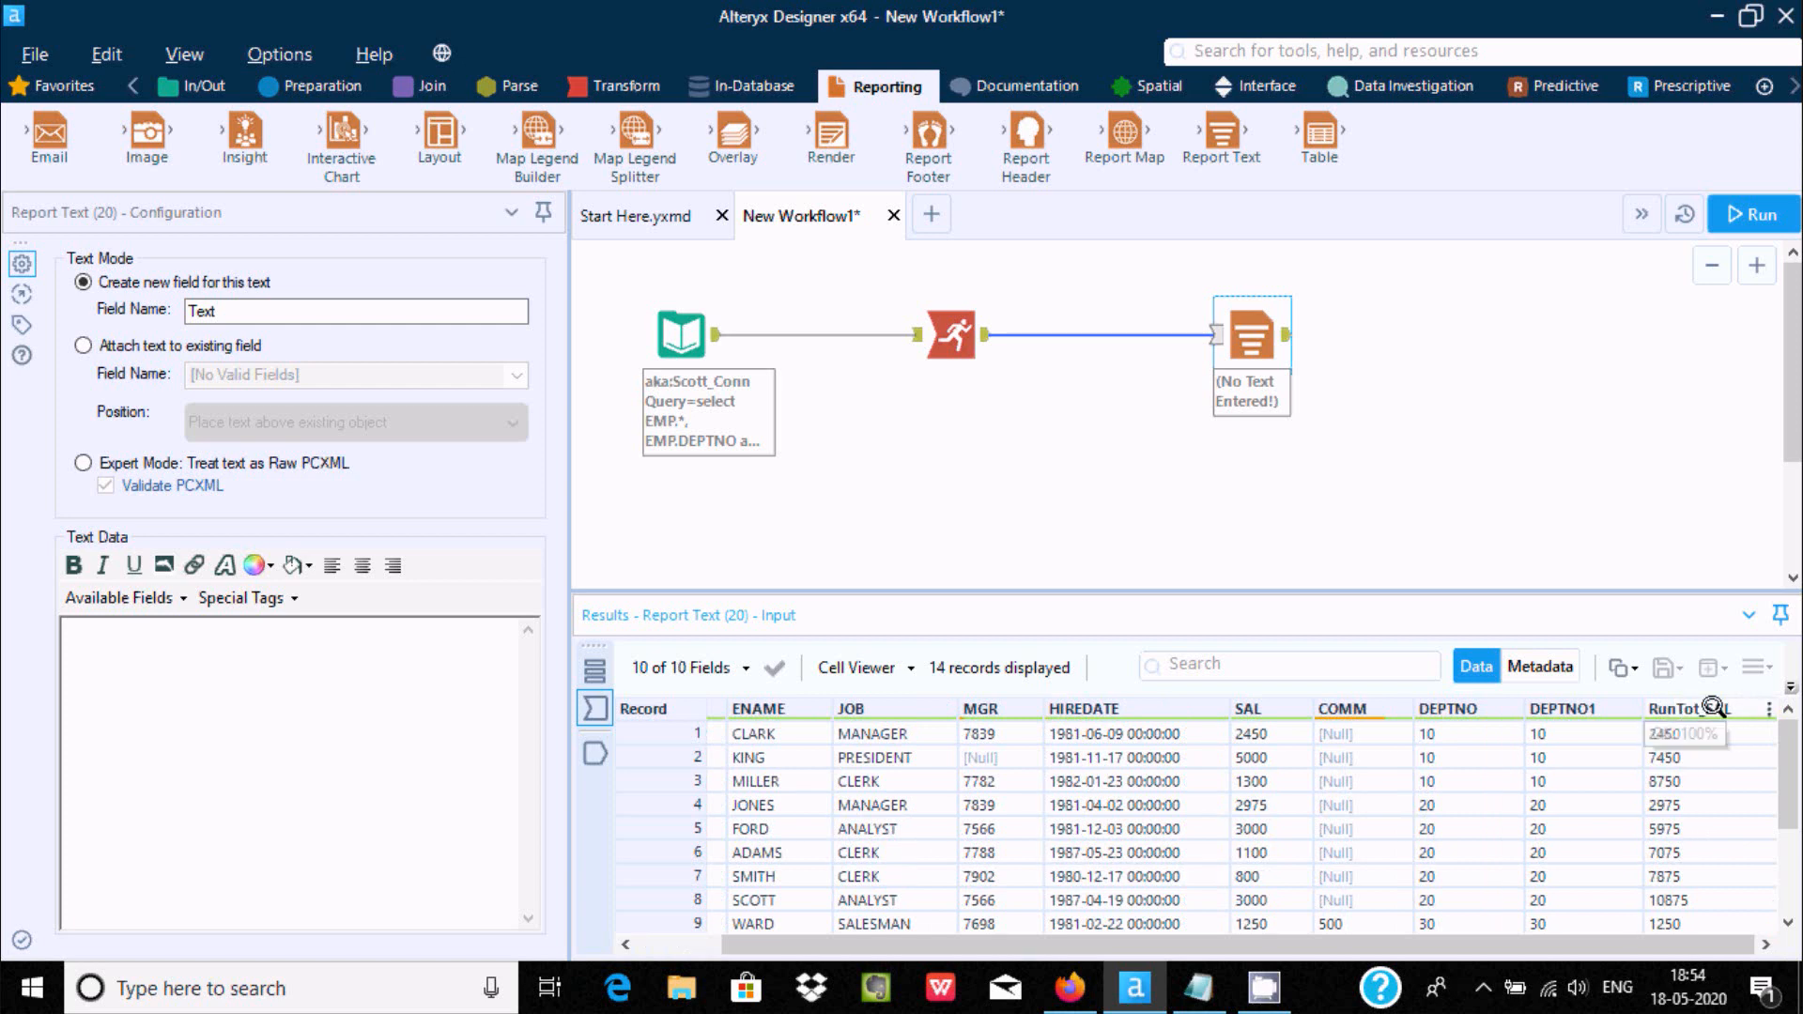
{"action": "left_click", "coordinate": [1531, 731]}
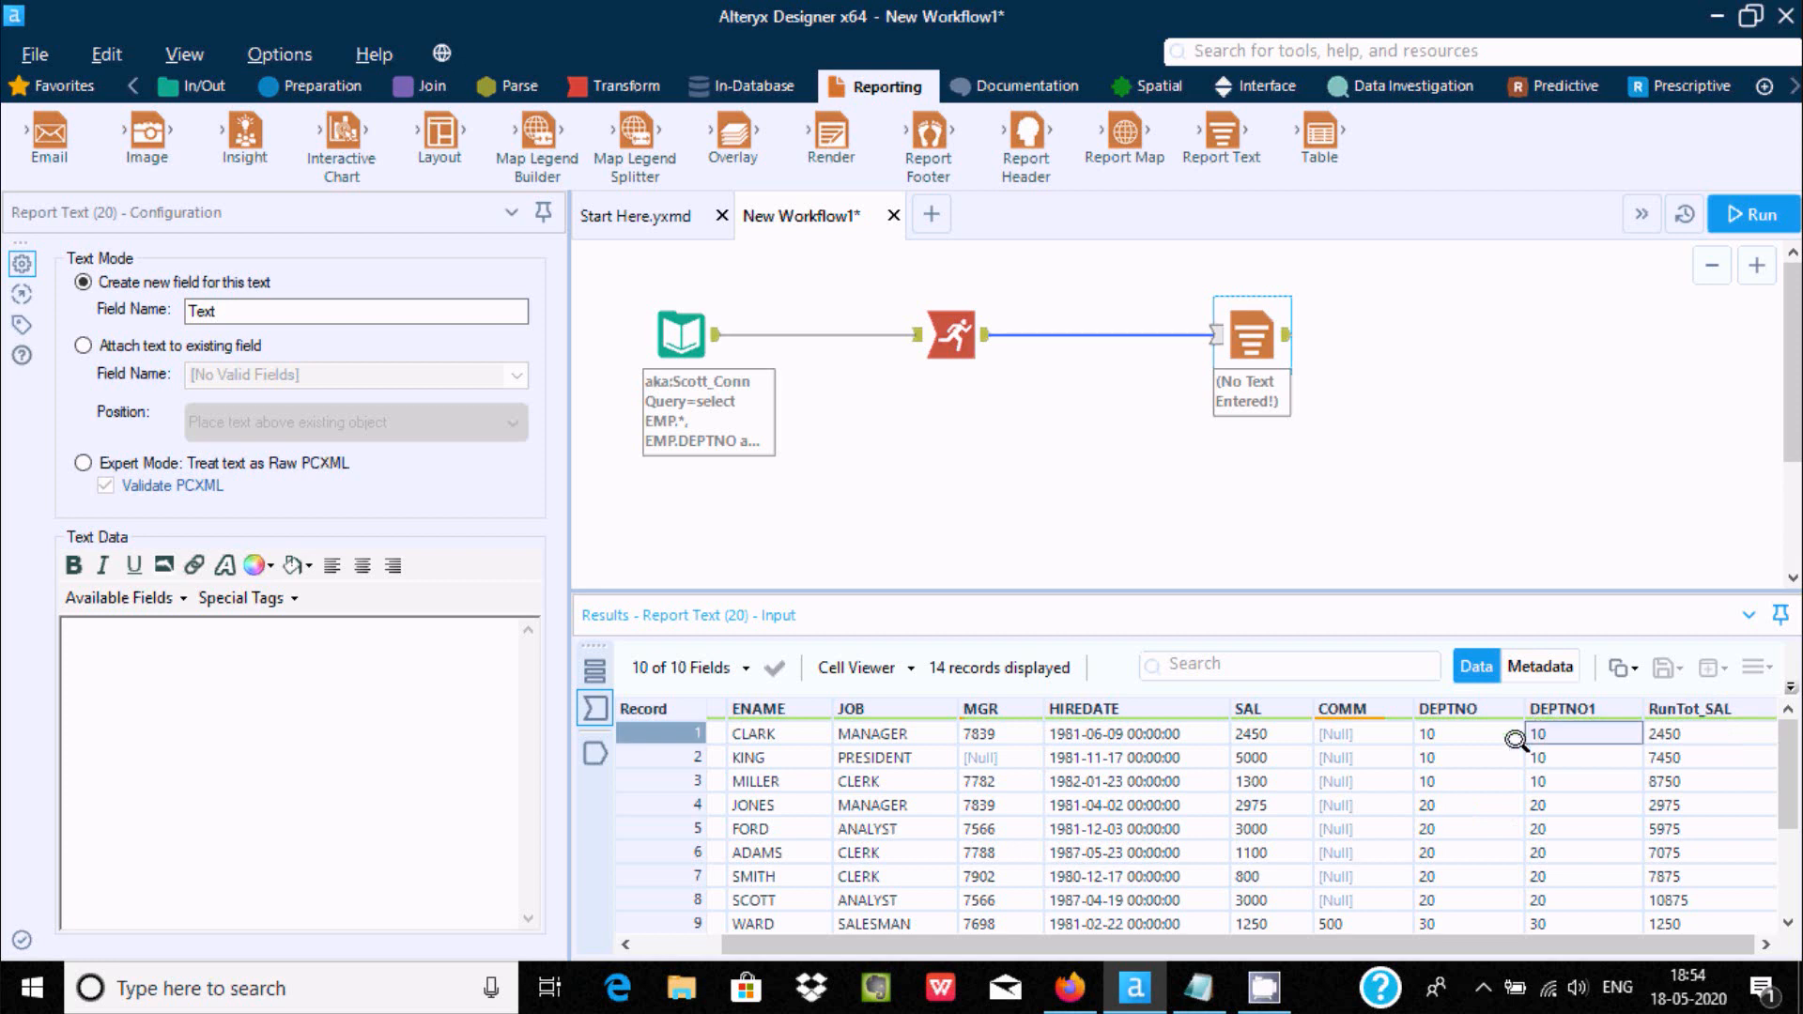
{"action": "left_click", "coordinate": [1249, 732]}
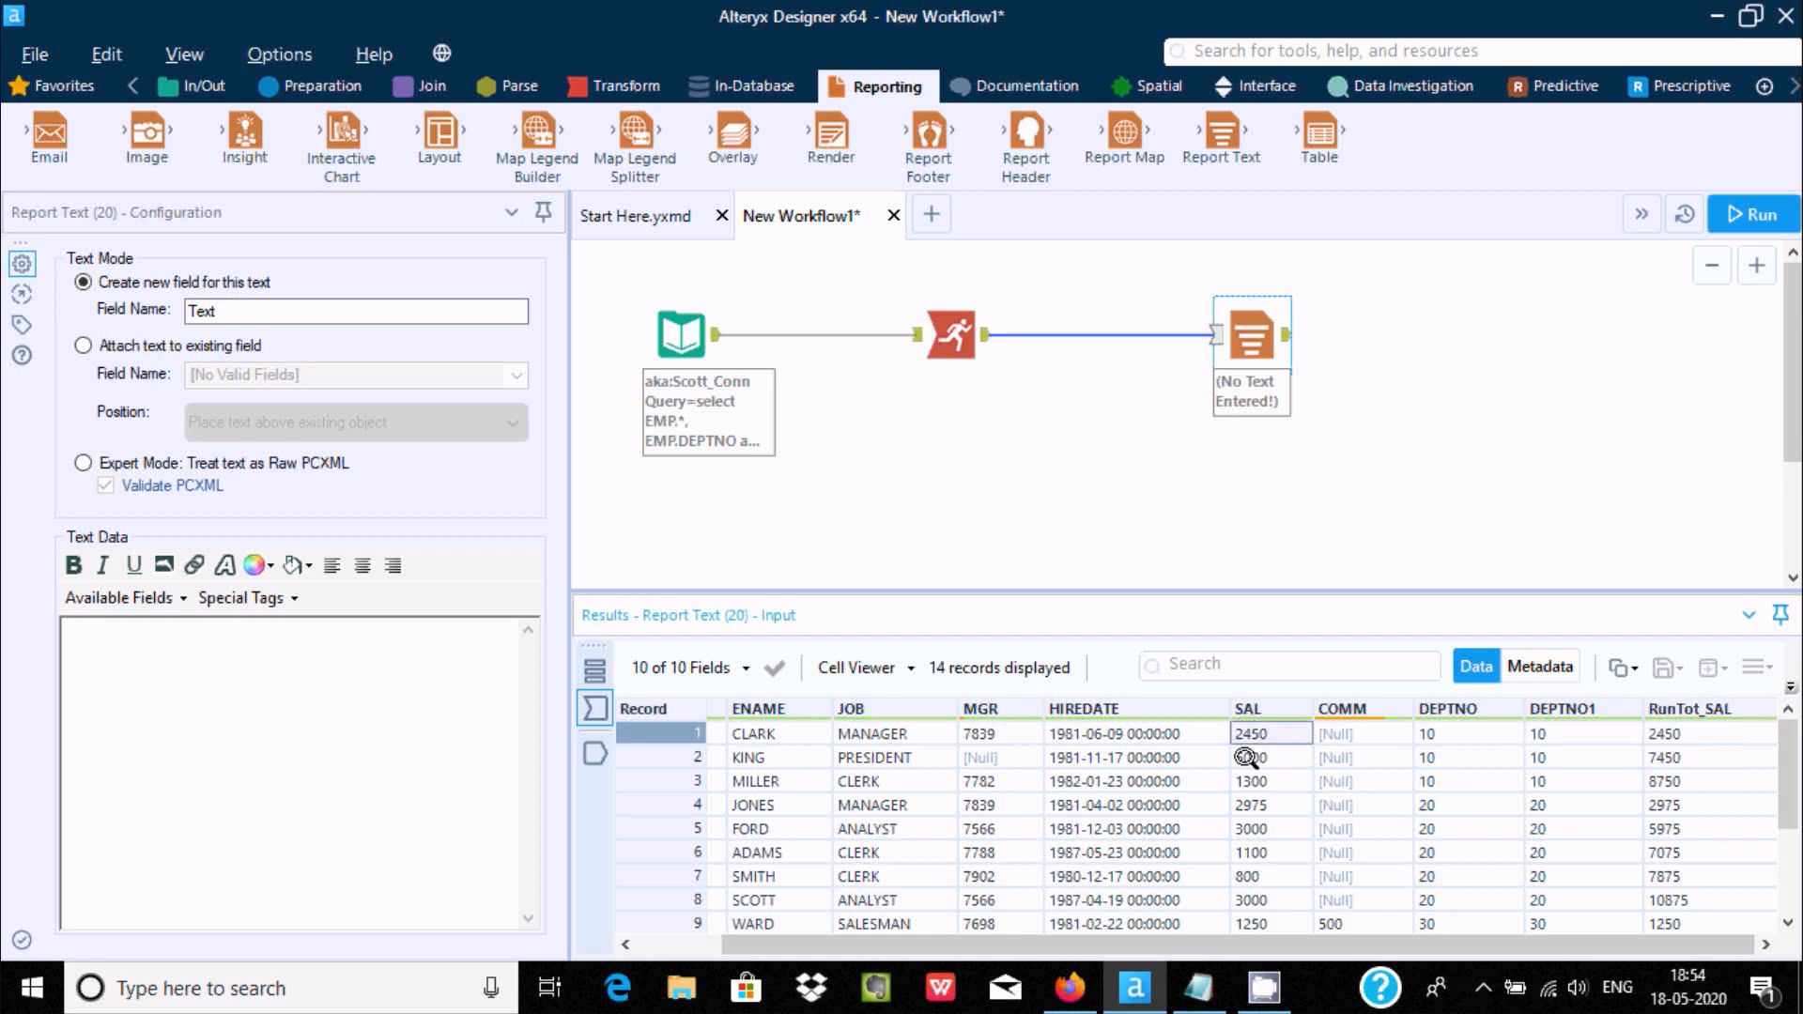
{"action": "left_click", "coordinate": [1247, 774]}
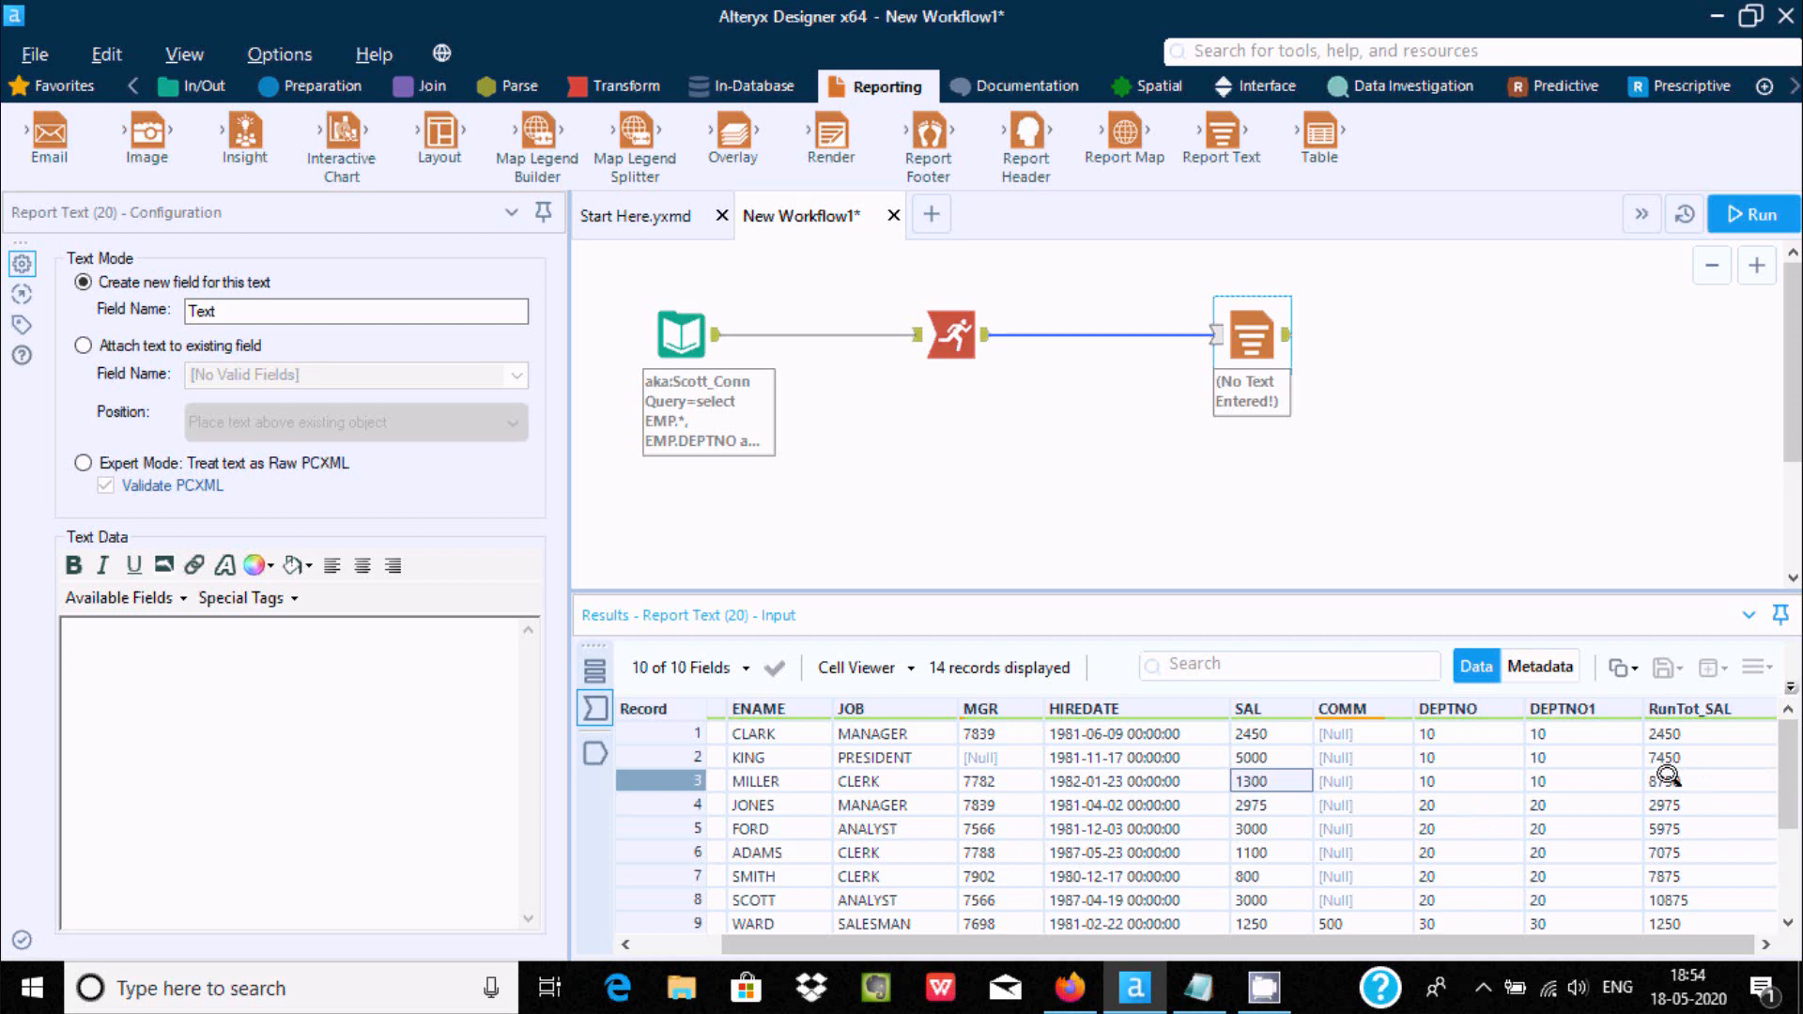
Check the Running Total tool's grouping field and compare SAL with RunTot_SAL for the department 20 records entering the Report Text tool
{"action": "left_click", "coordinate": [952, 339]}
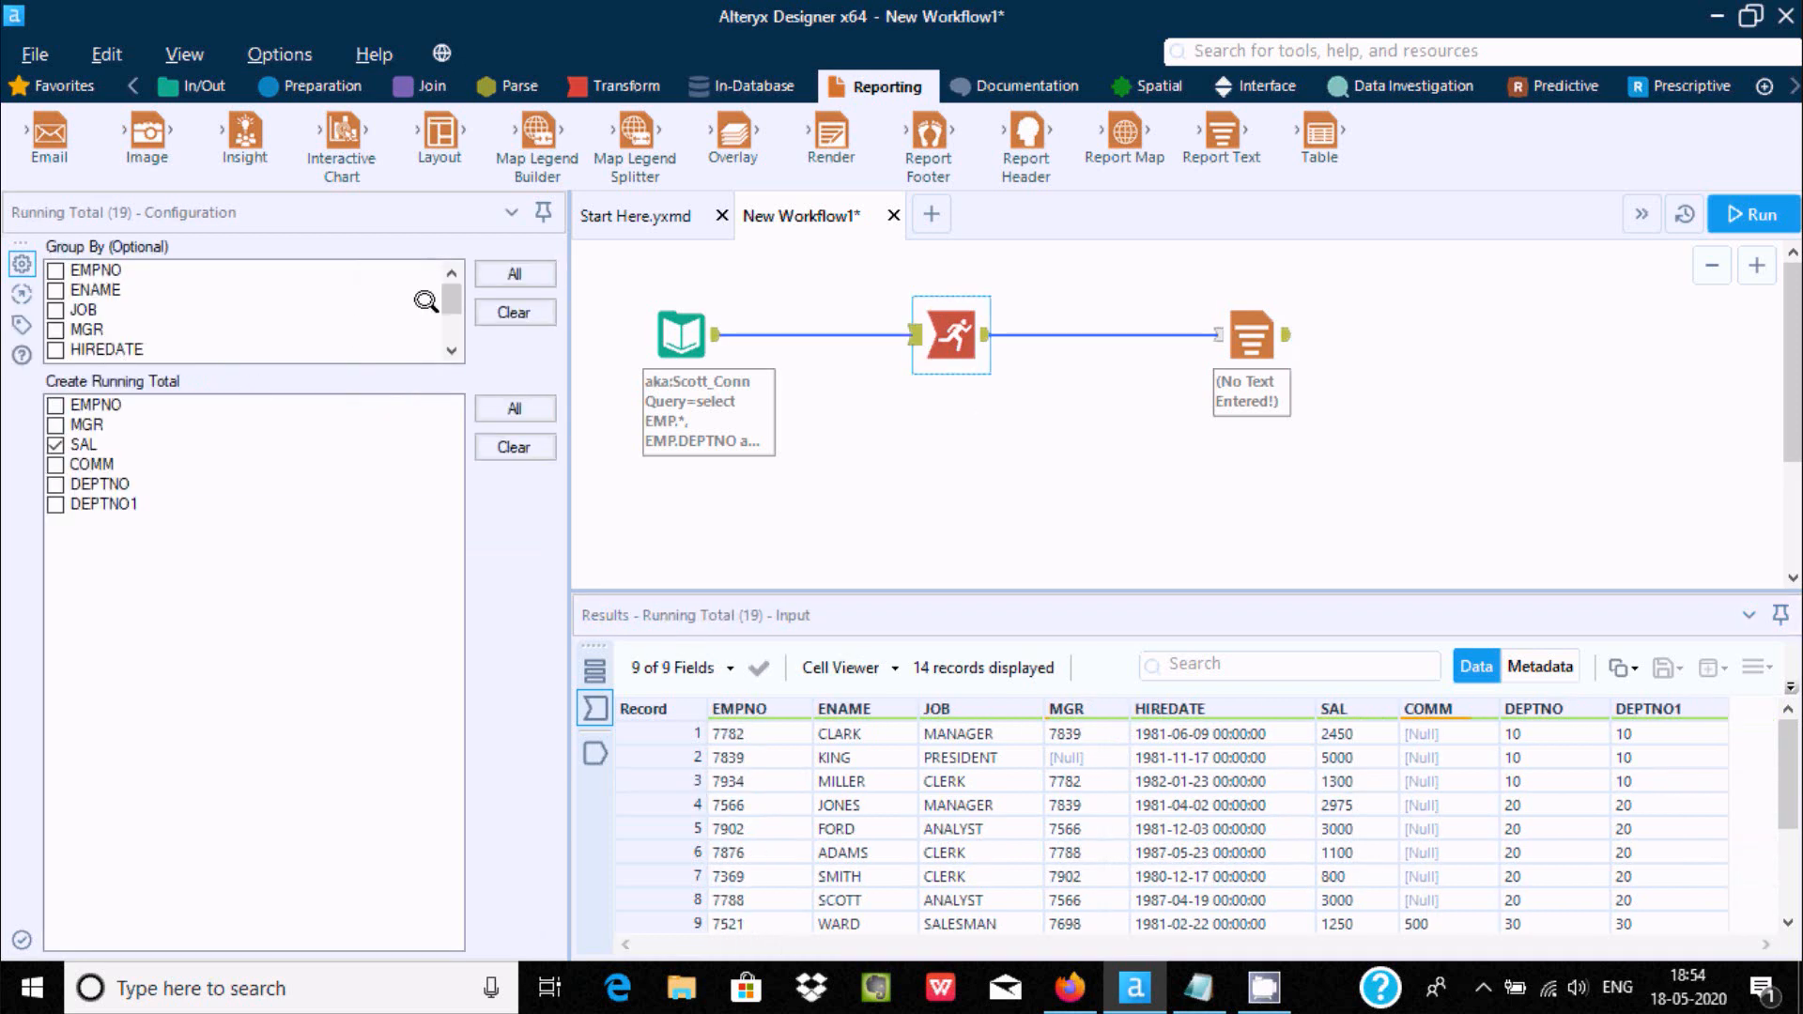
{"action": "left_click_drag", "start_coordinate": [451, 296], "coordinate": [452, 349]}
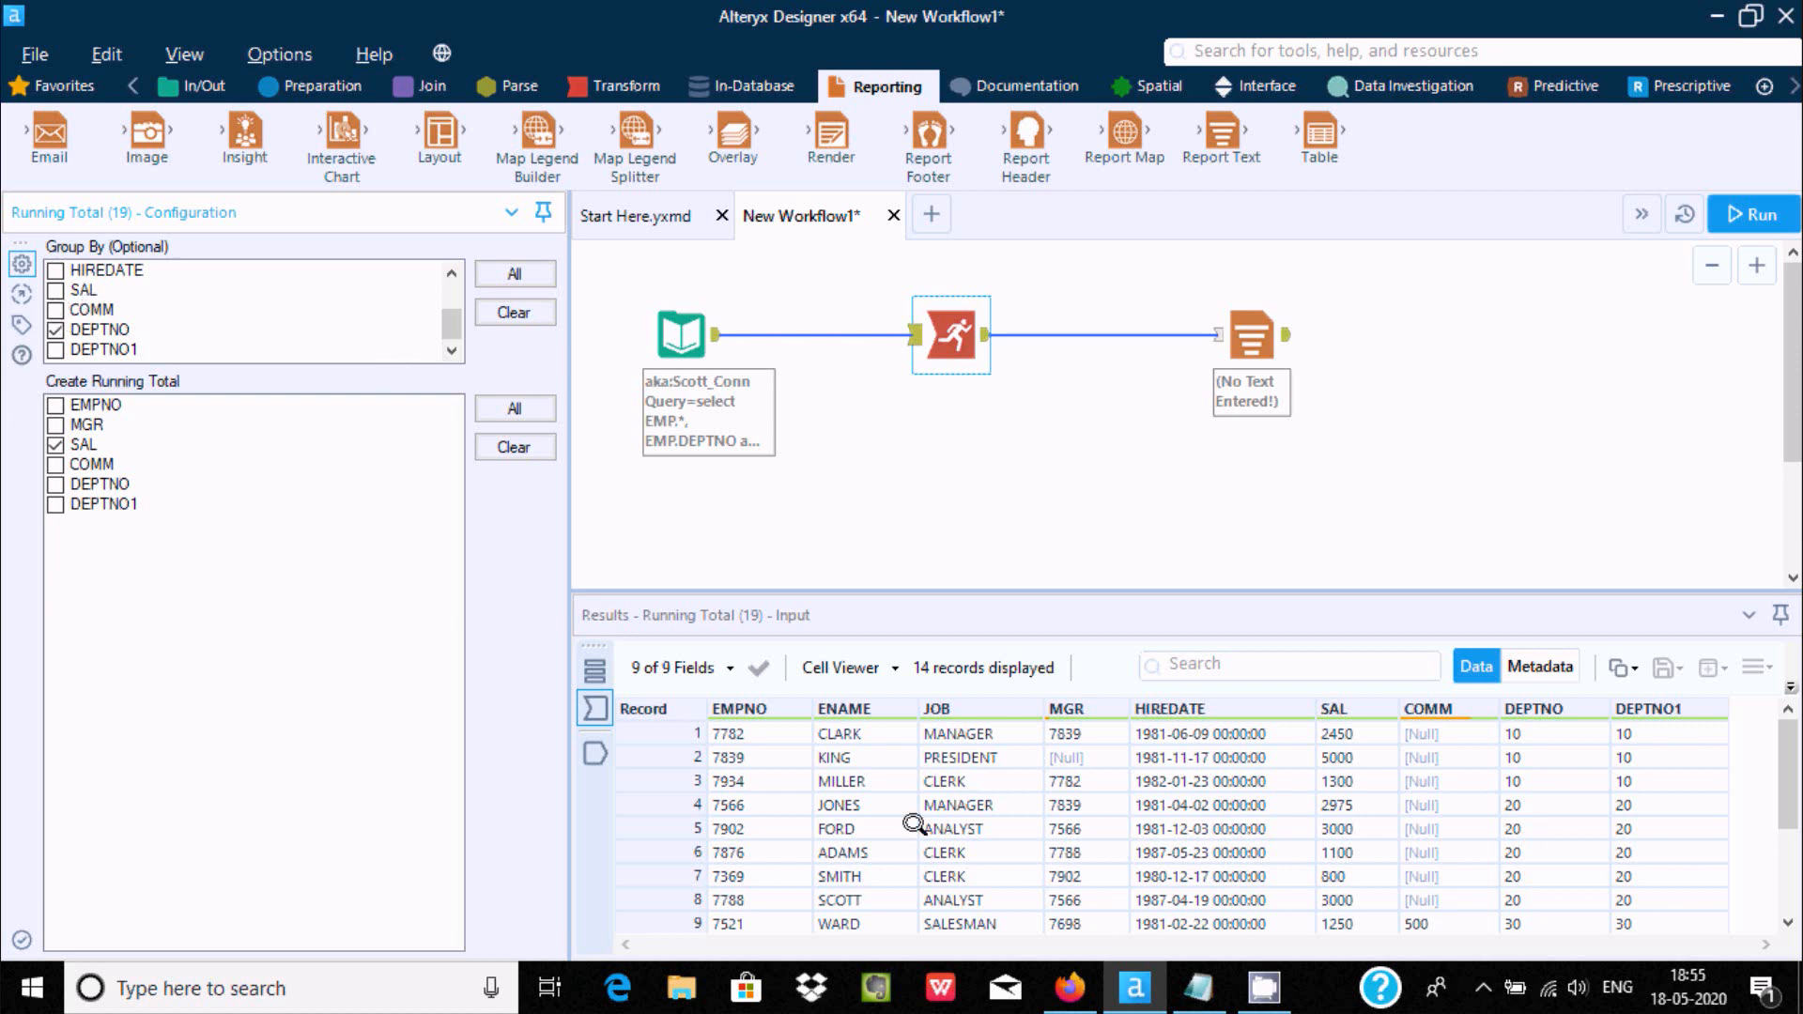
{"action": "left_click", "coordinate": [1250, 336]}
{"action": "scroll", "coordinate": [1619, 930], "scroll_direction": "right", "scroll_amount": 3}
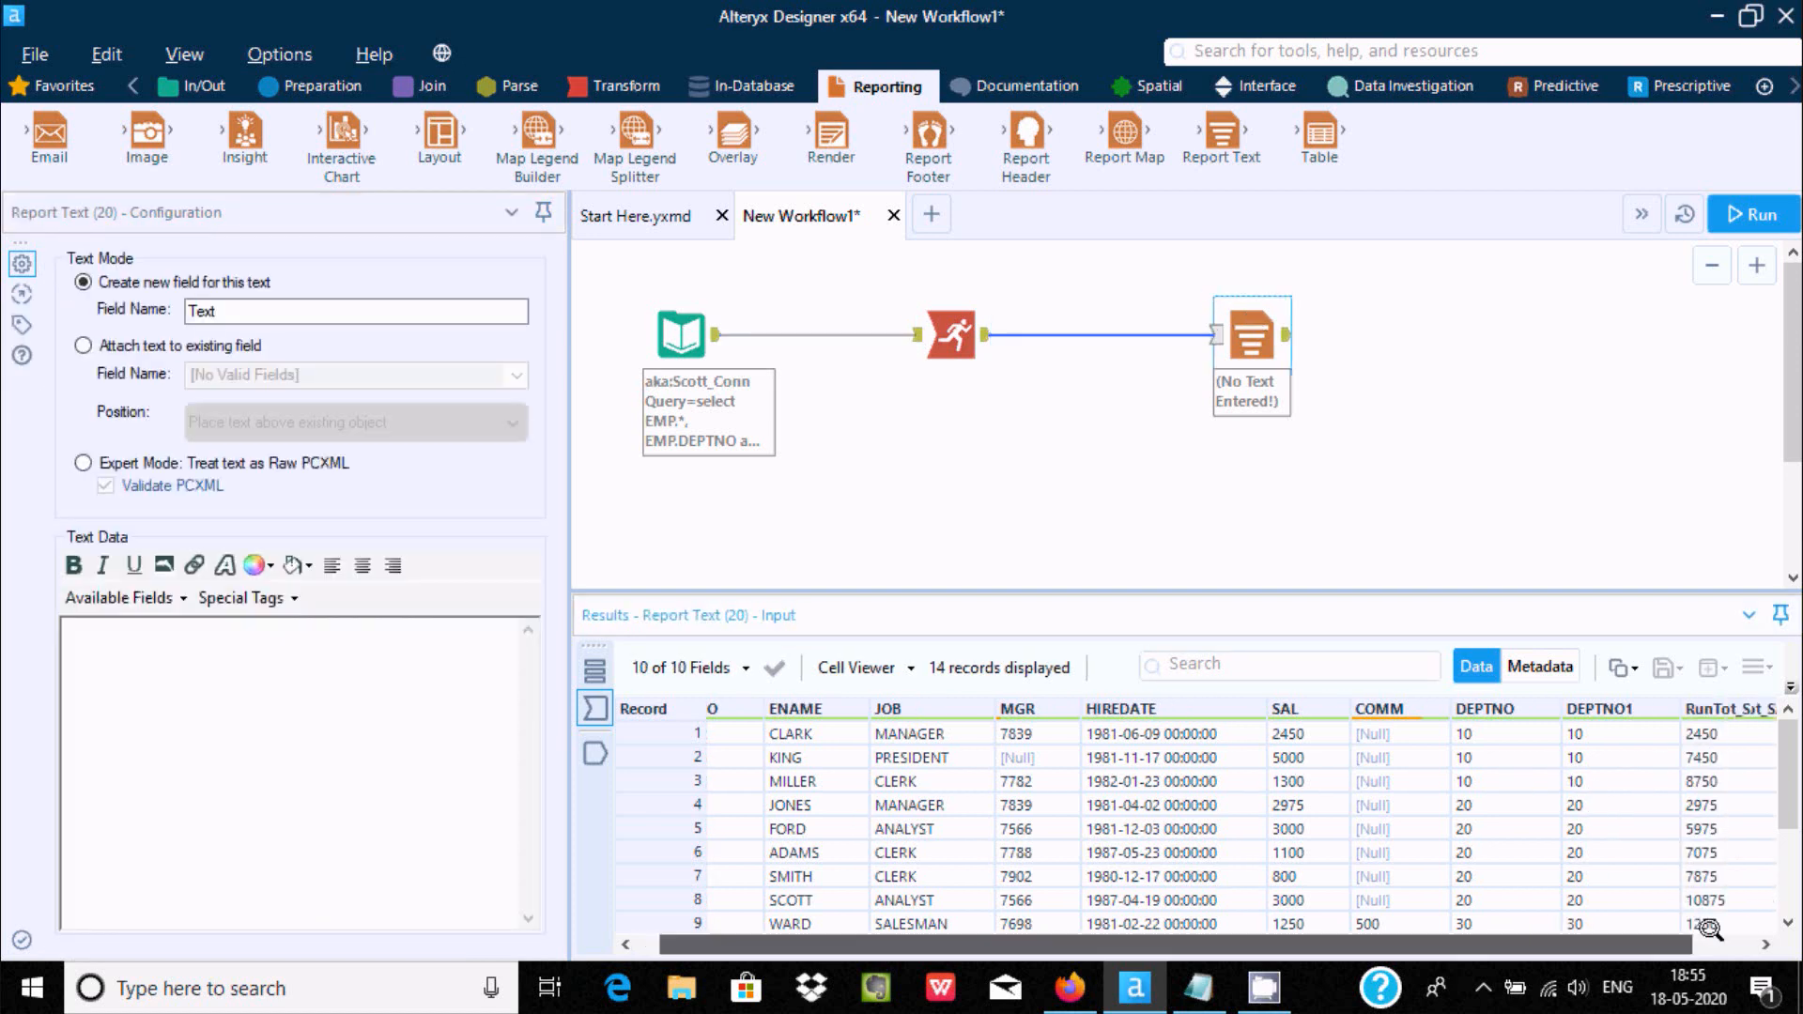
{"action": "left_click", "coordinate": [1561, 798]}
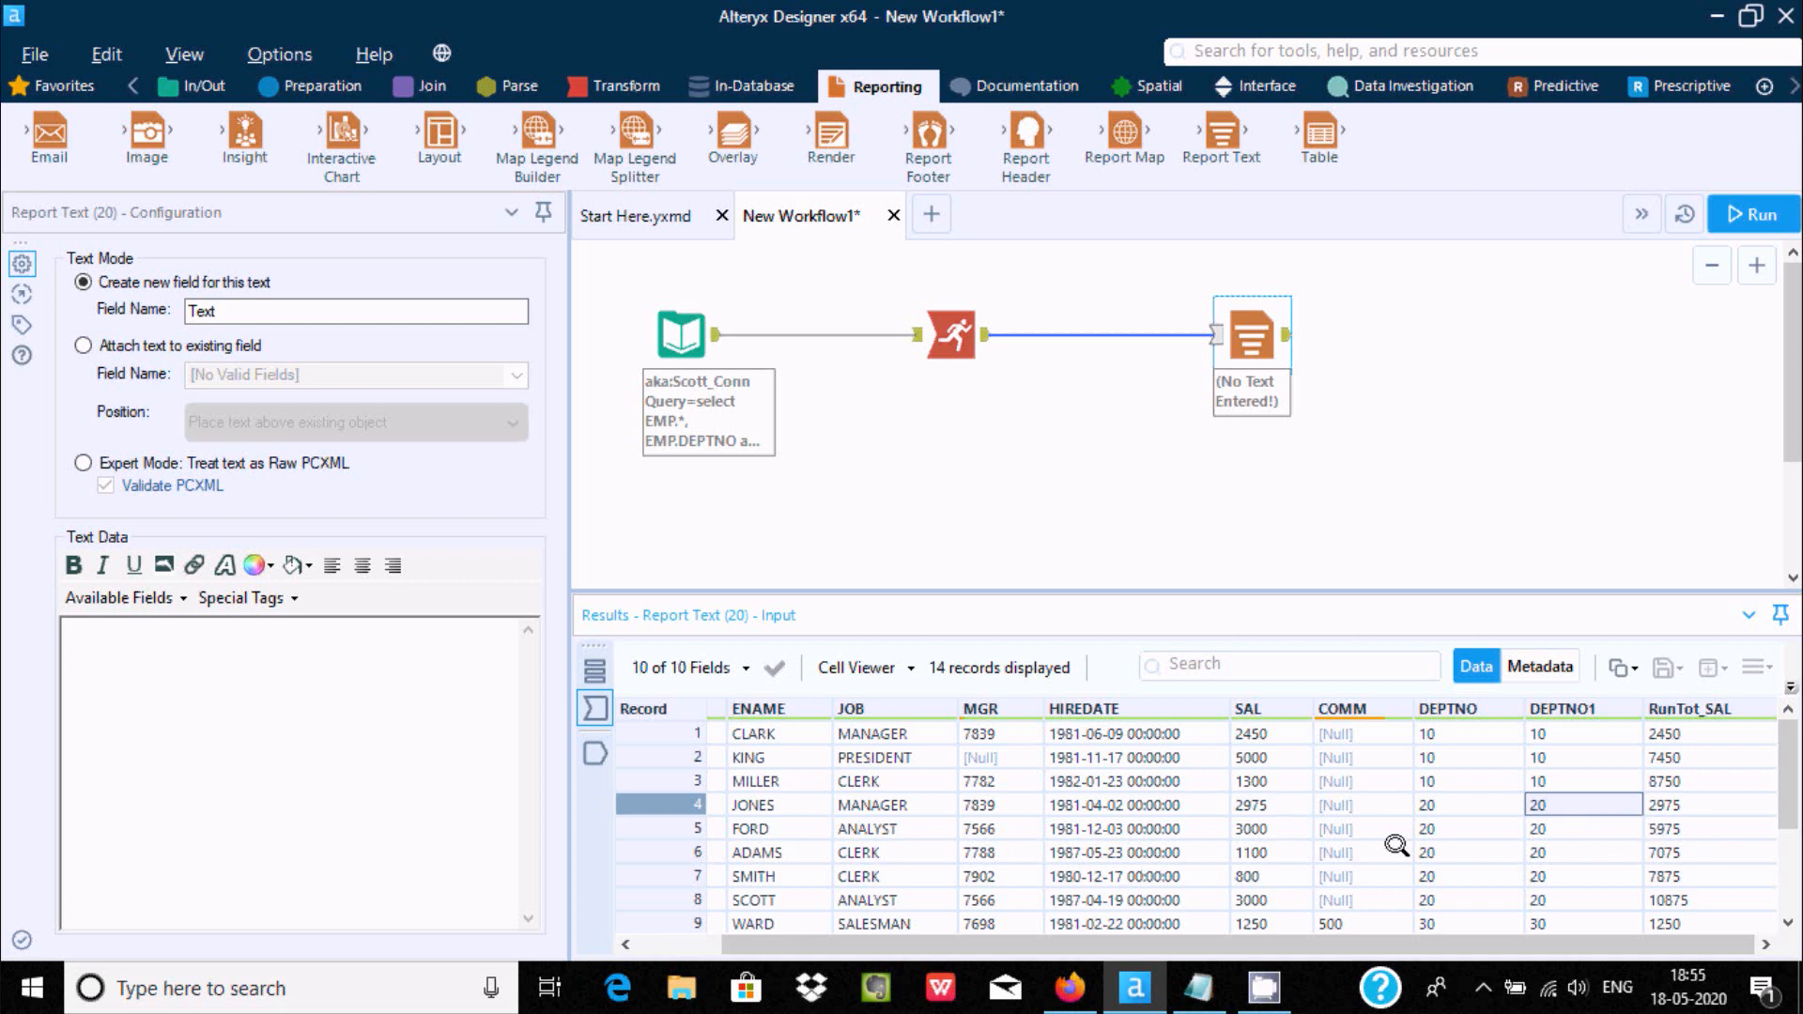
{"action": "left_click", "coordinate": [1657, 831]}
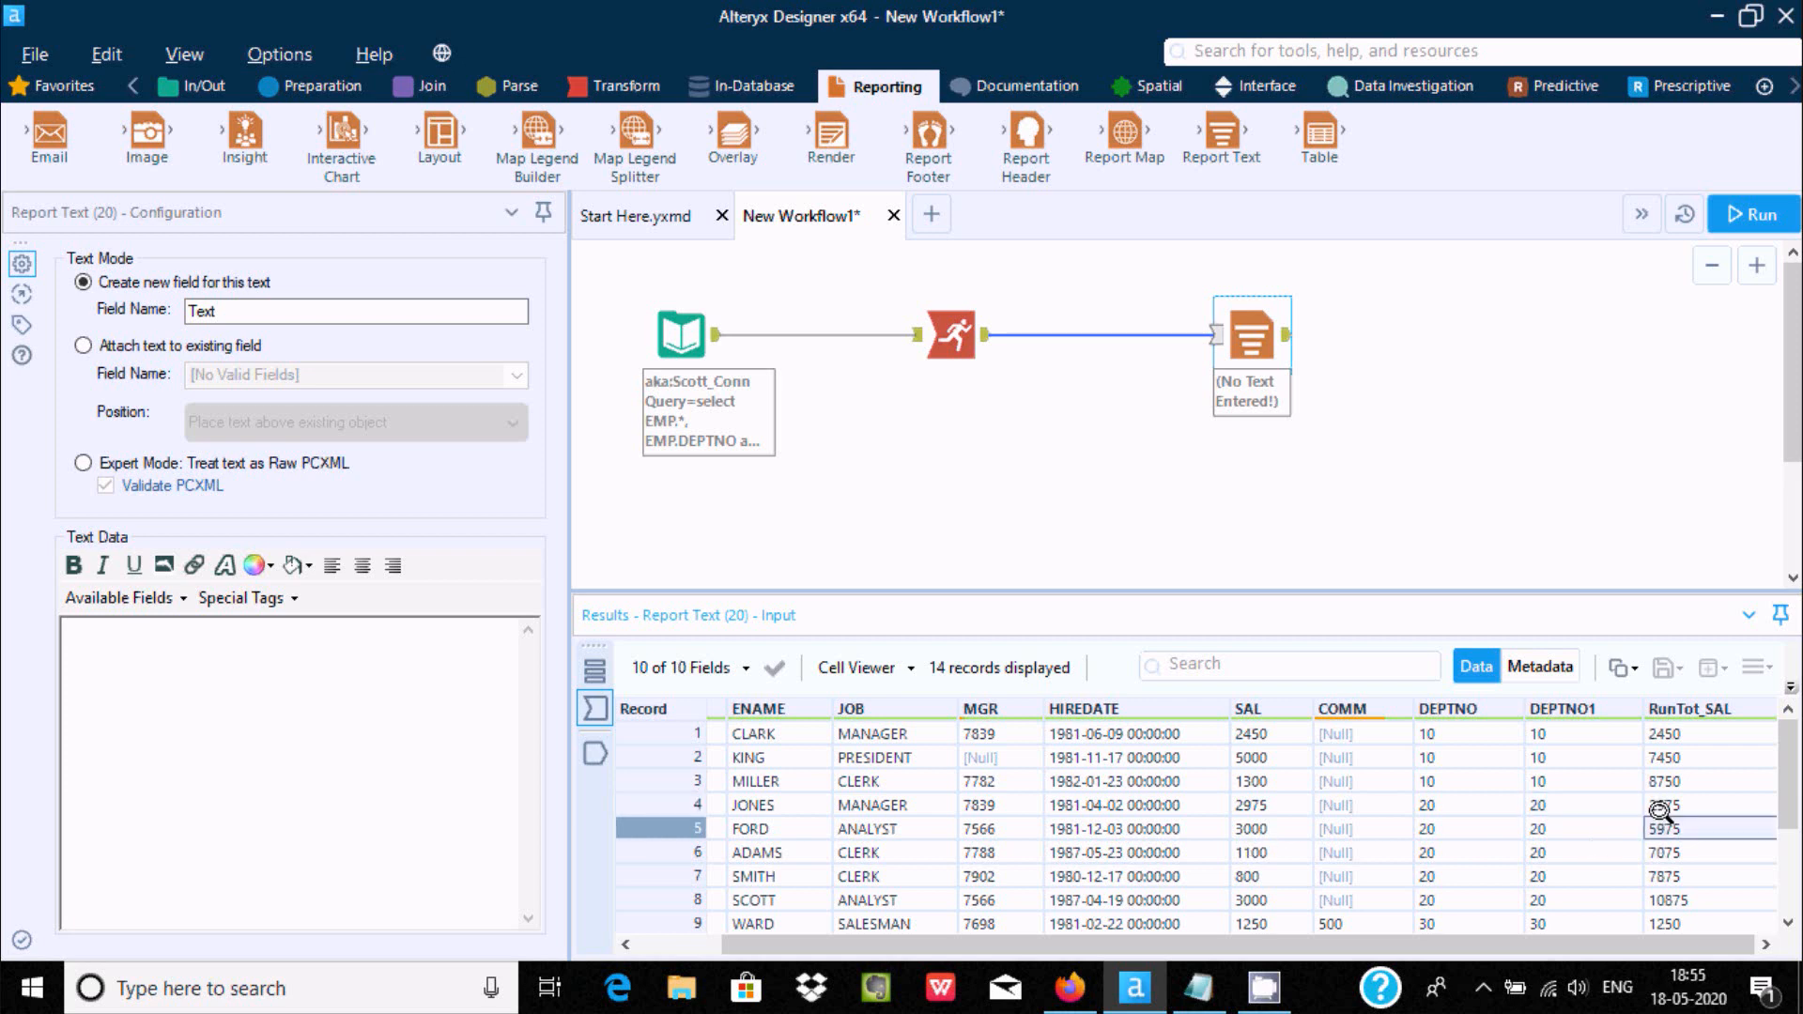
{"action": "left_click", "coordinate": [1239, 854]}
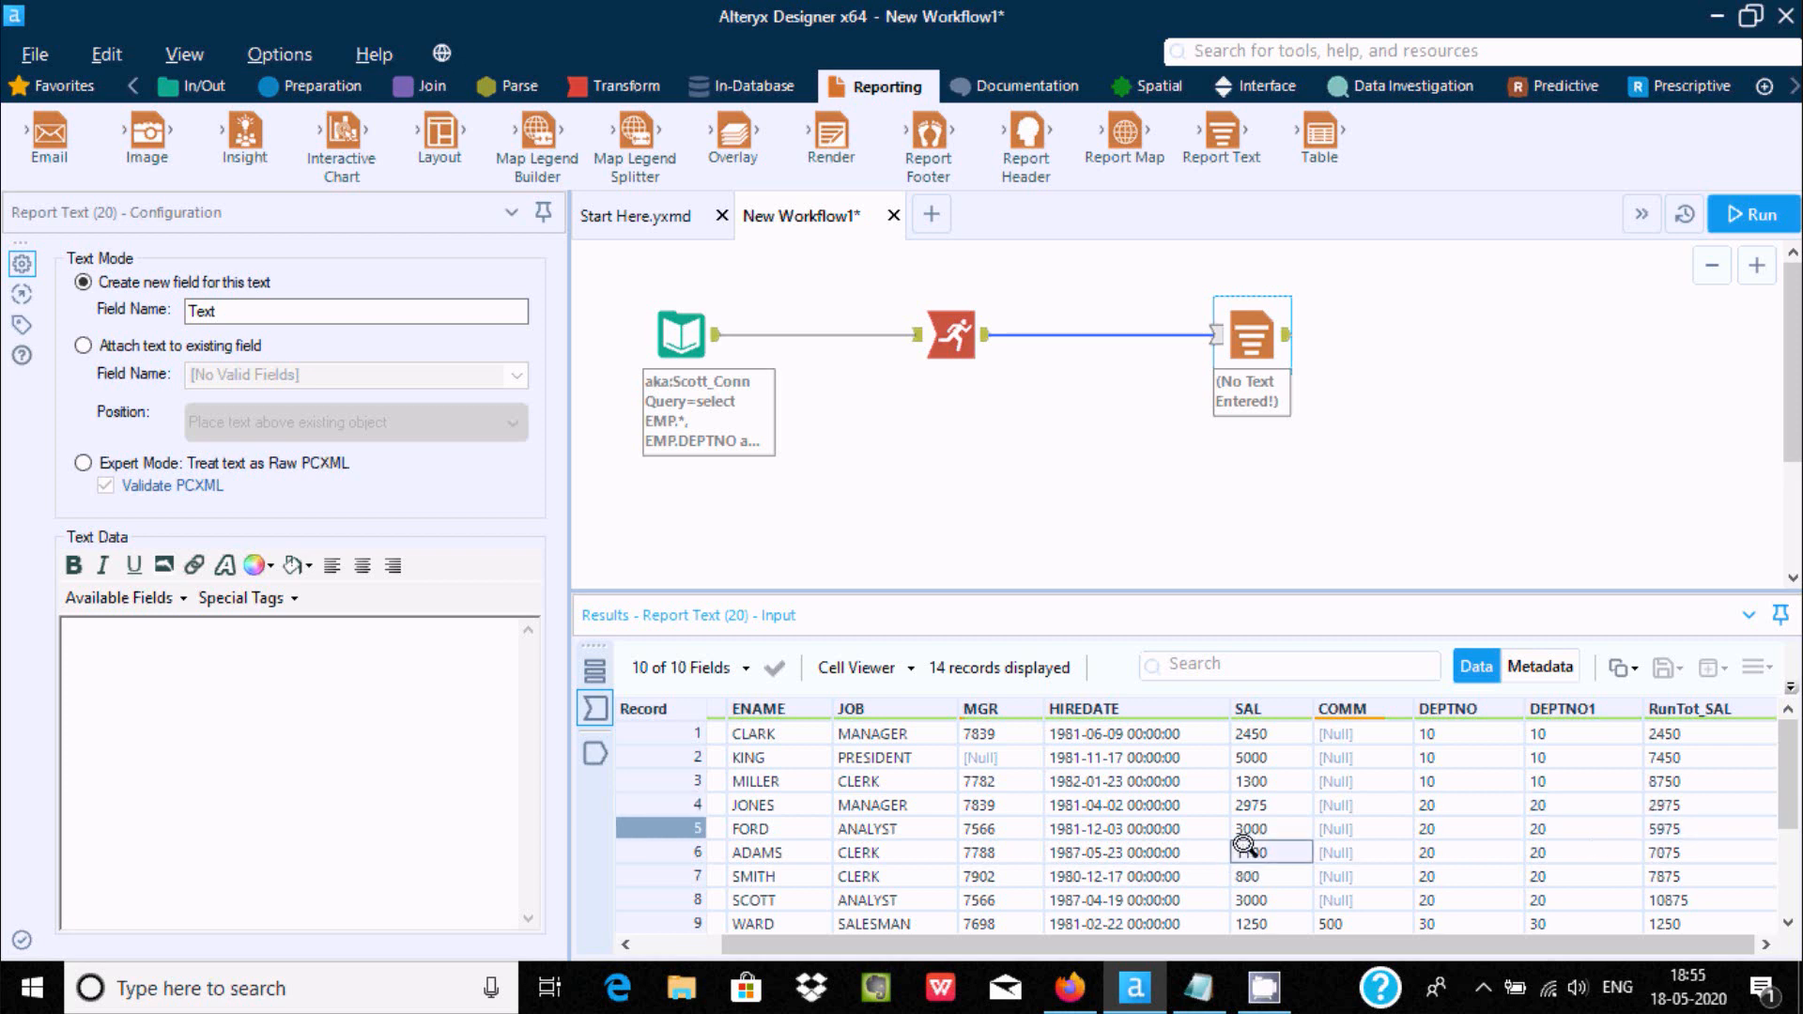
{"action": "left_click", "coordinate": [1666, 847]}
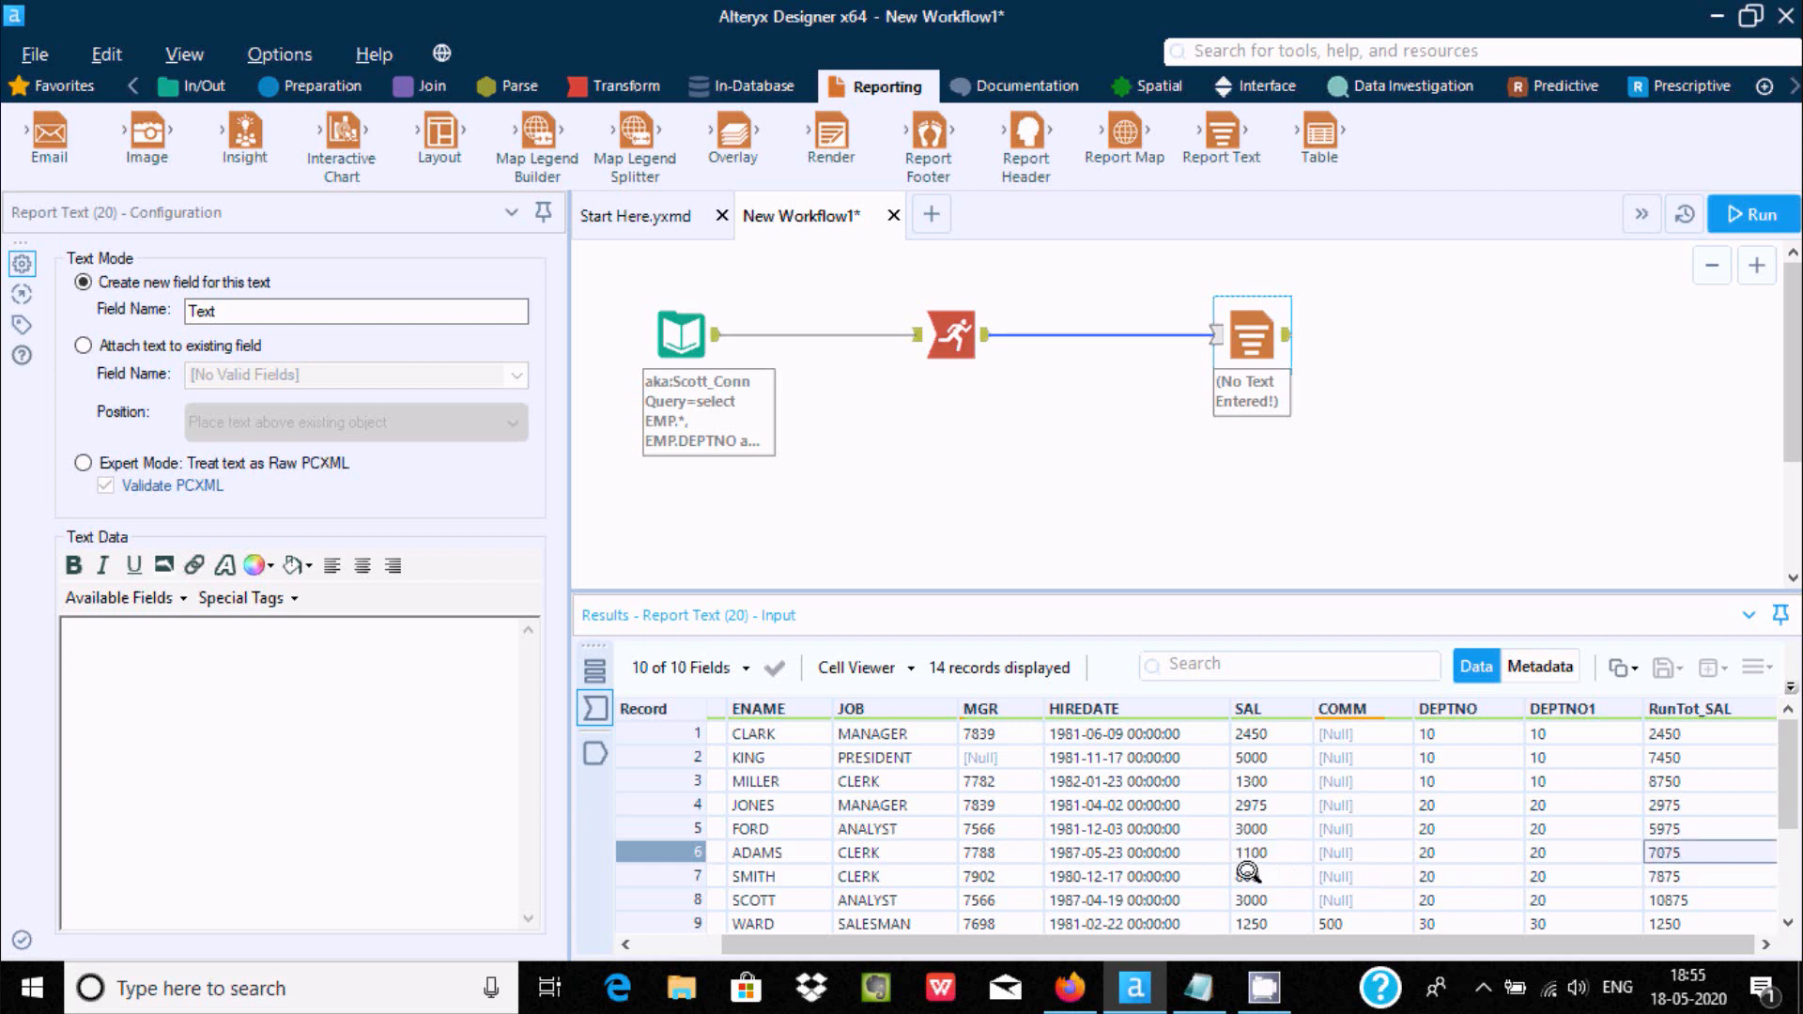
{"action": "left_click", "coordinate": [1670, 876]}
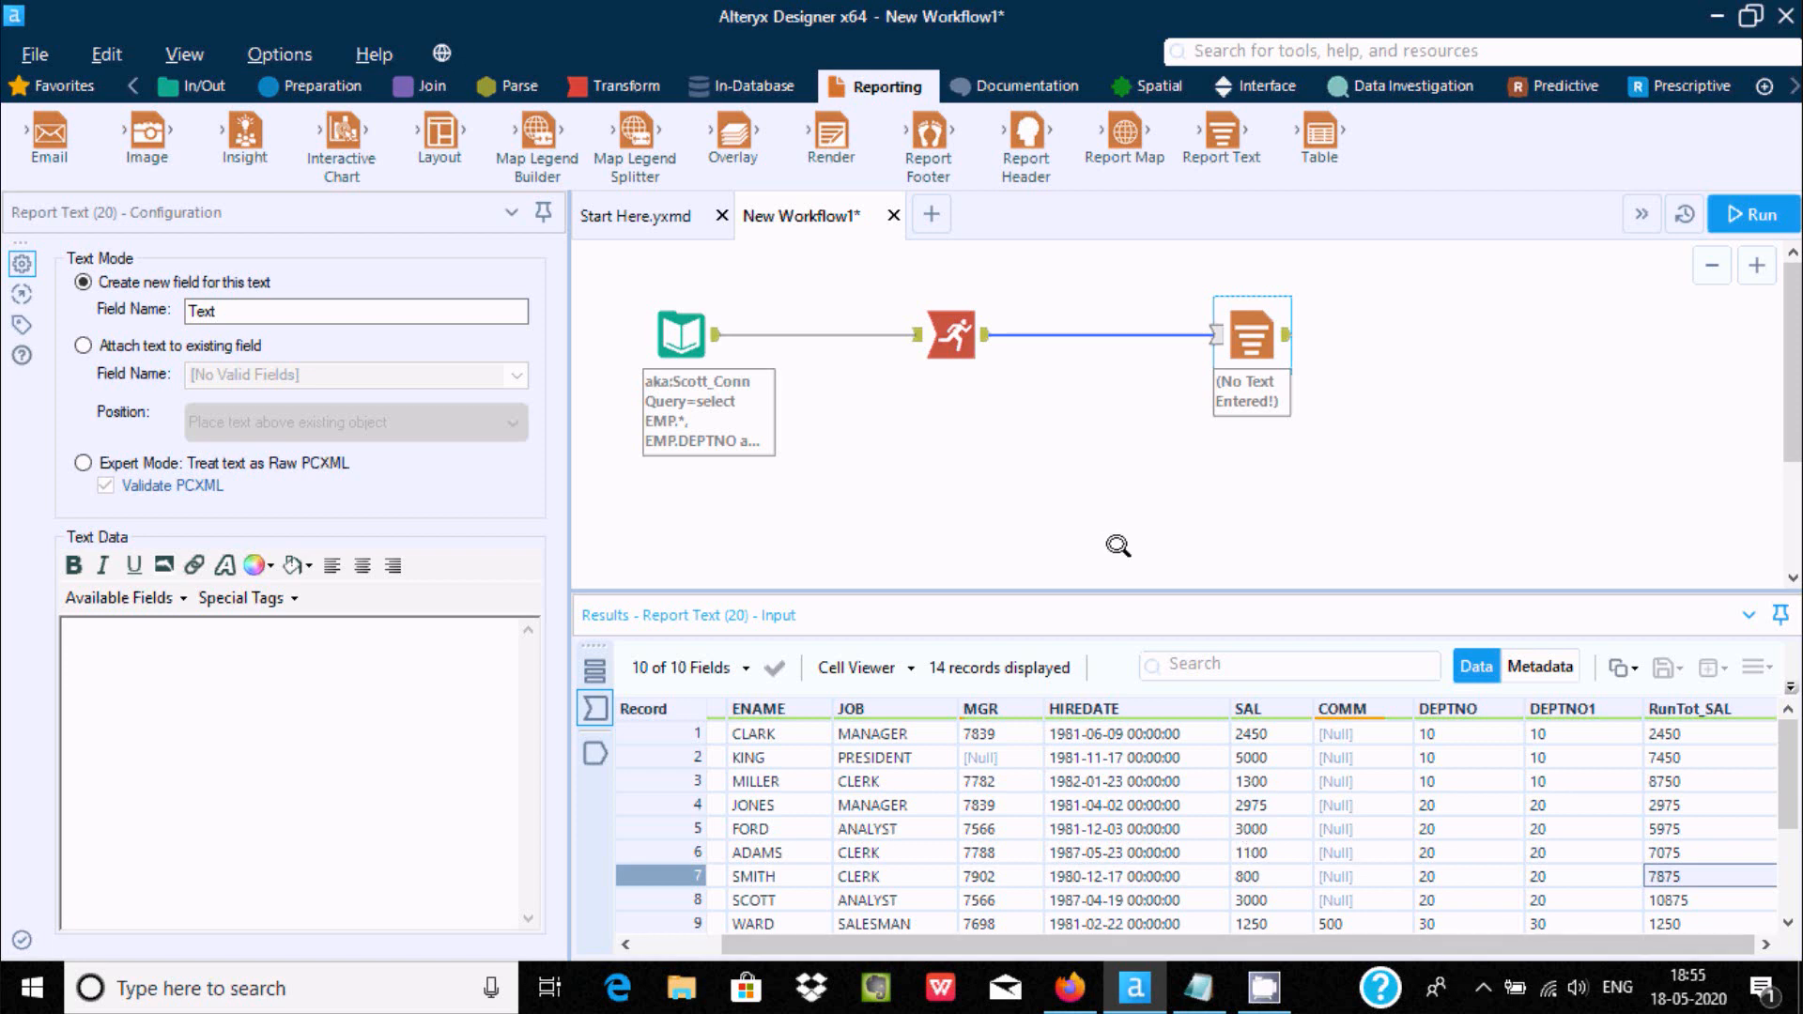
Remove the DEPTNO grouping from the Running Total tool
{"action": "left_click", "coordinate": [916, 314]}
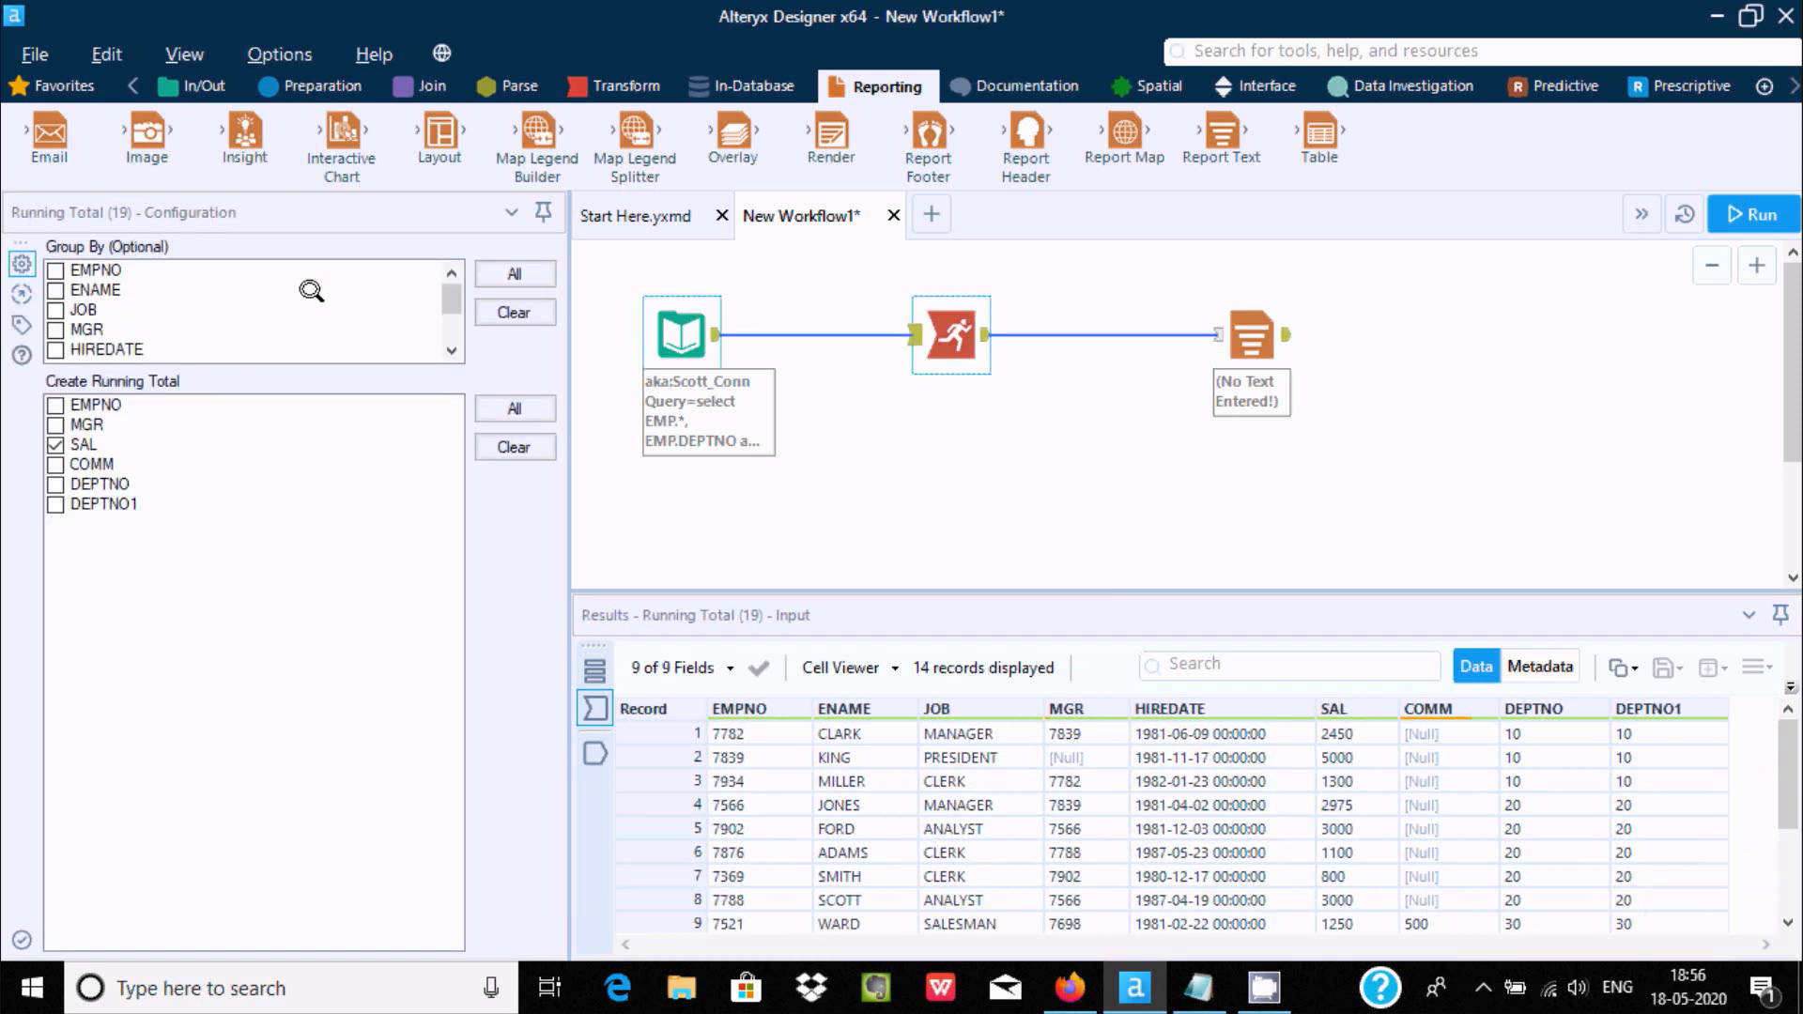
{"action": "left_click_drag", "start_coordinate": [448, 286], "coordinate": [451, 324]}
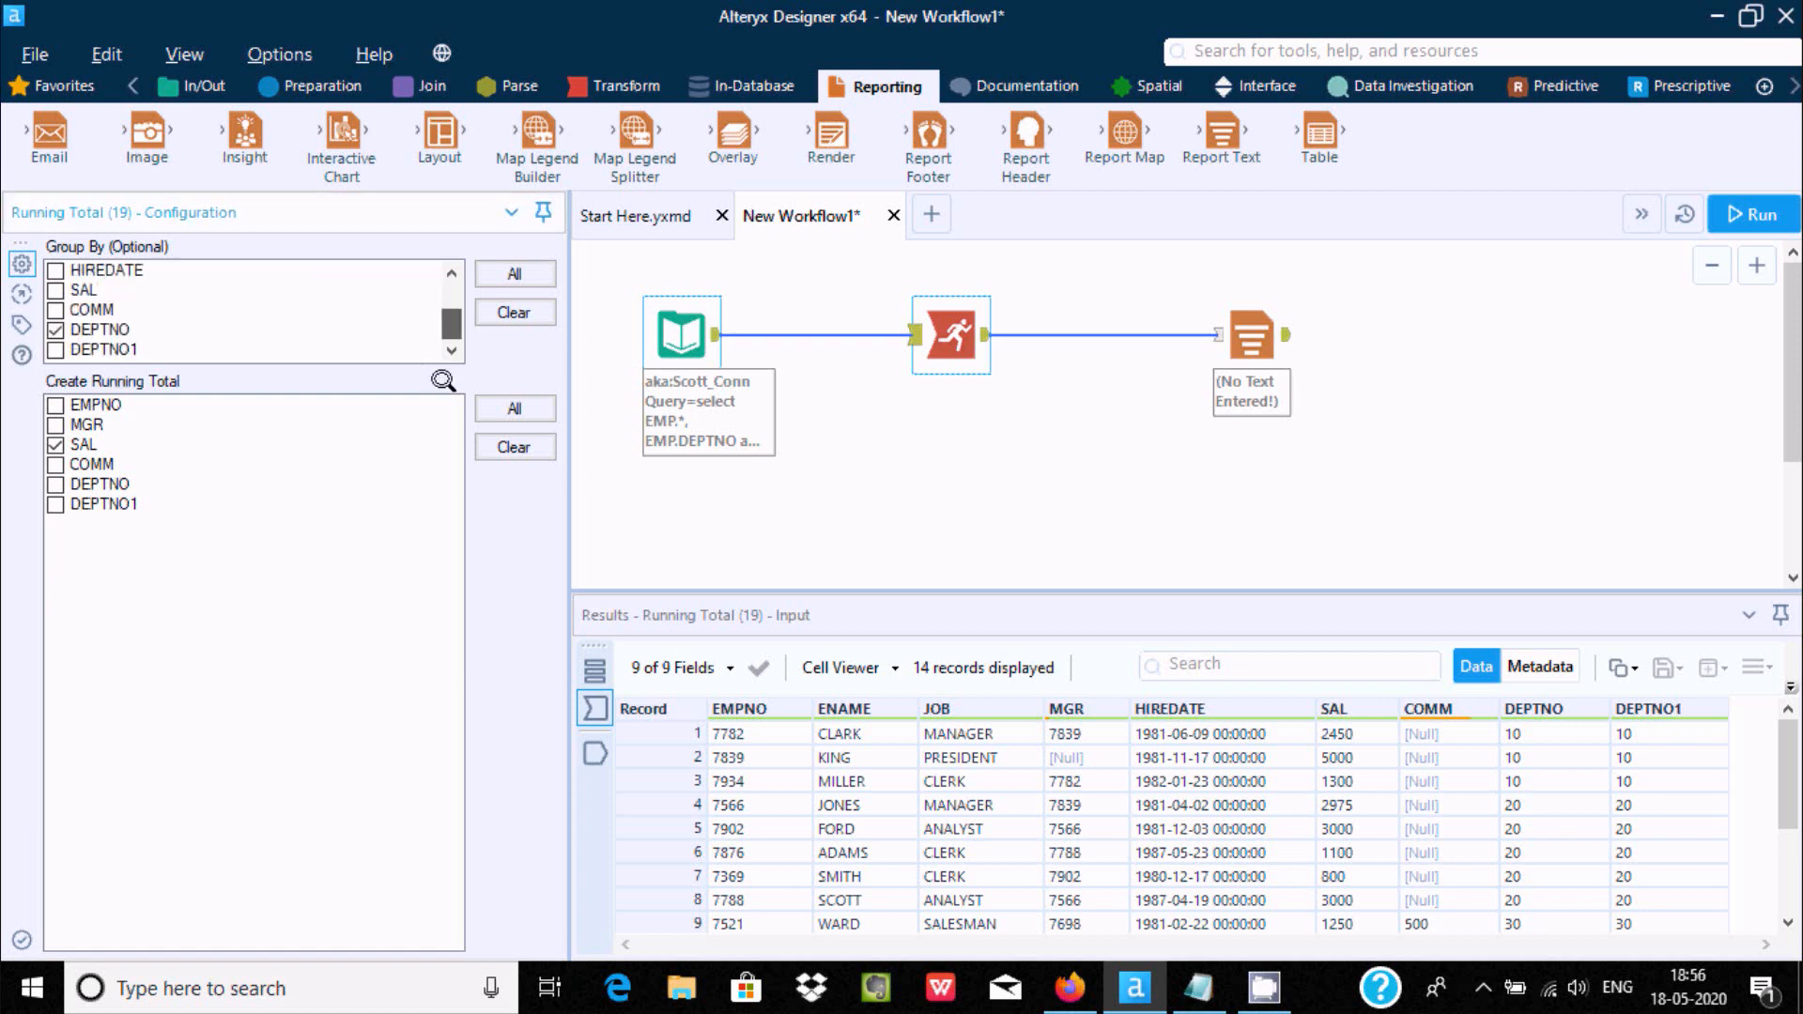
{"action": "left_click", "coordinate": [75, 328]}
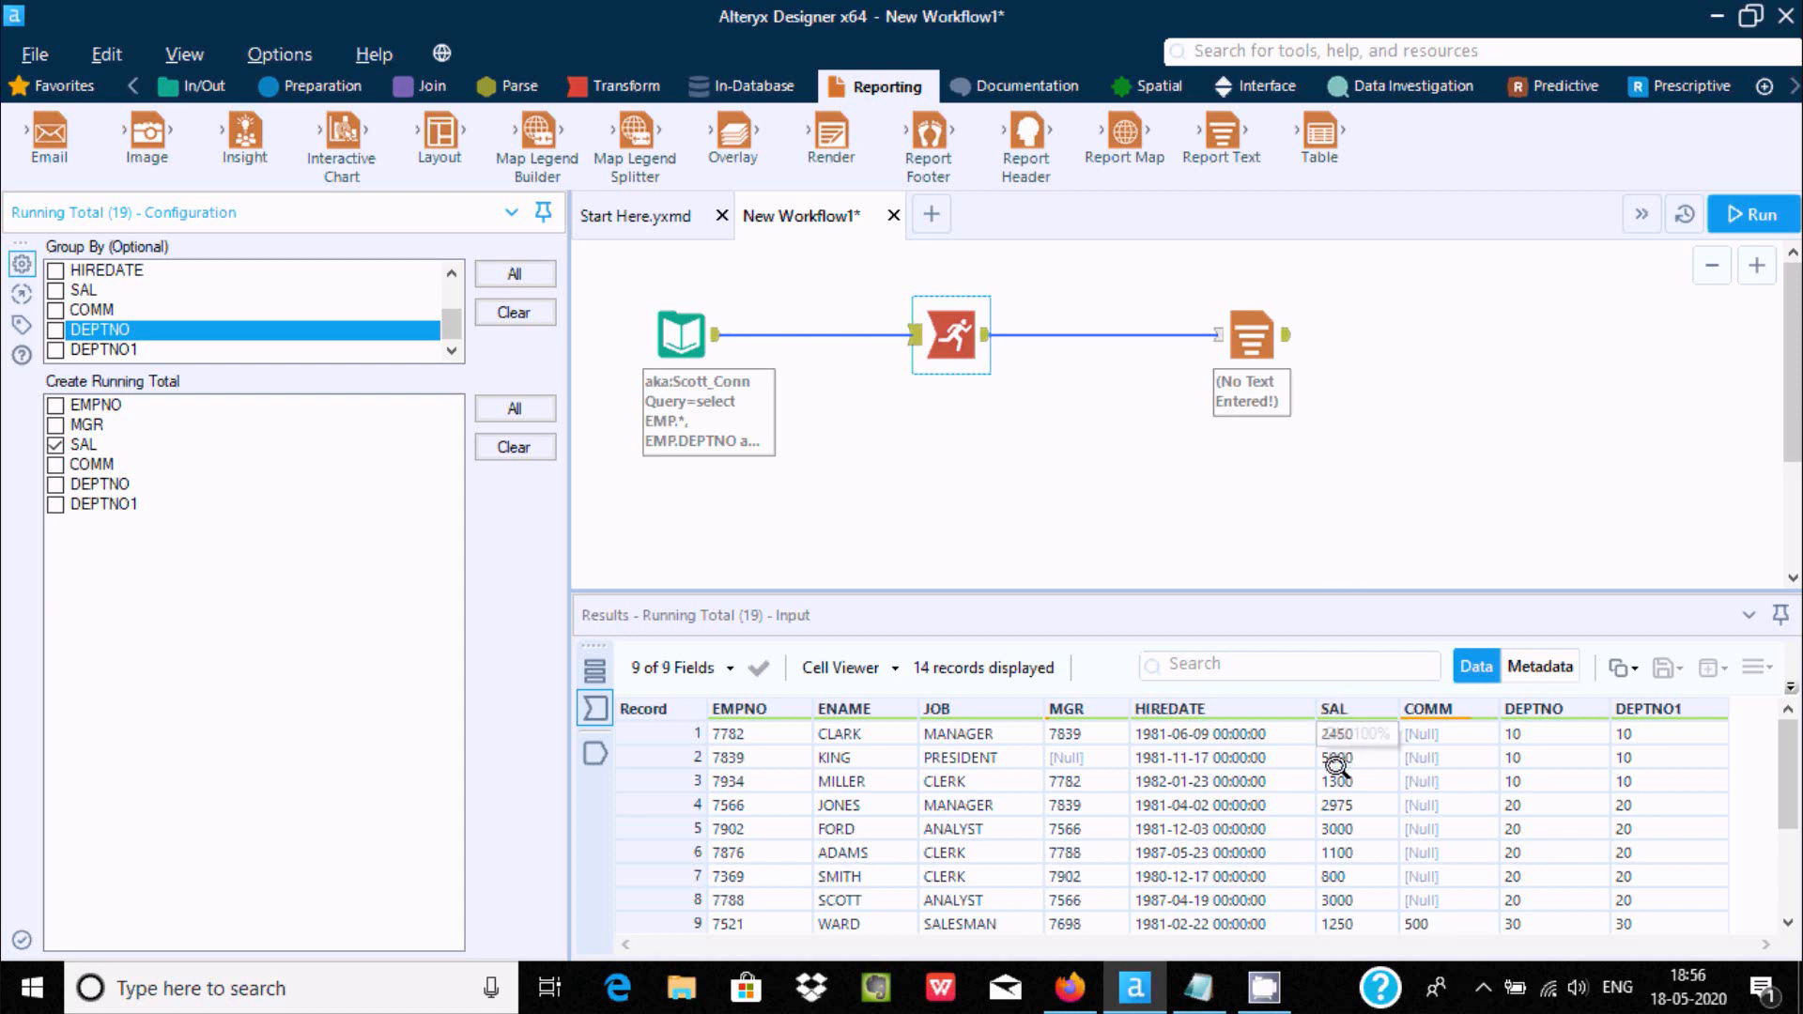
Rerun the workflow without grouping and examine the RunTot_SAL column in the Report Text tool's input
{"action": "left_click", "coordinate": [664, 320]}
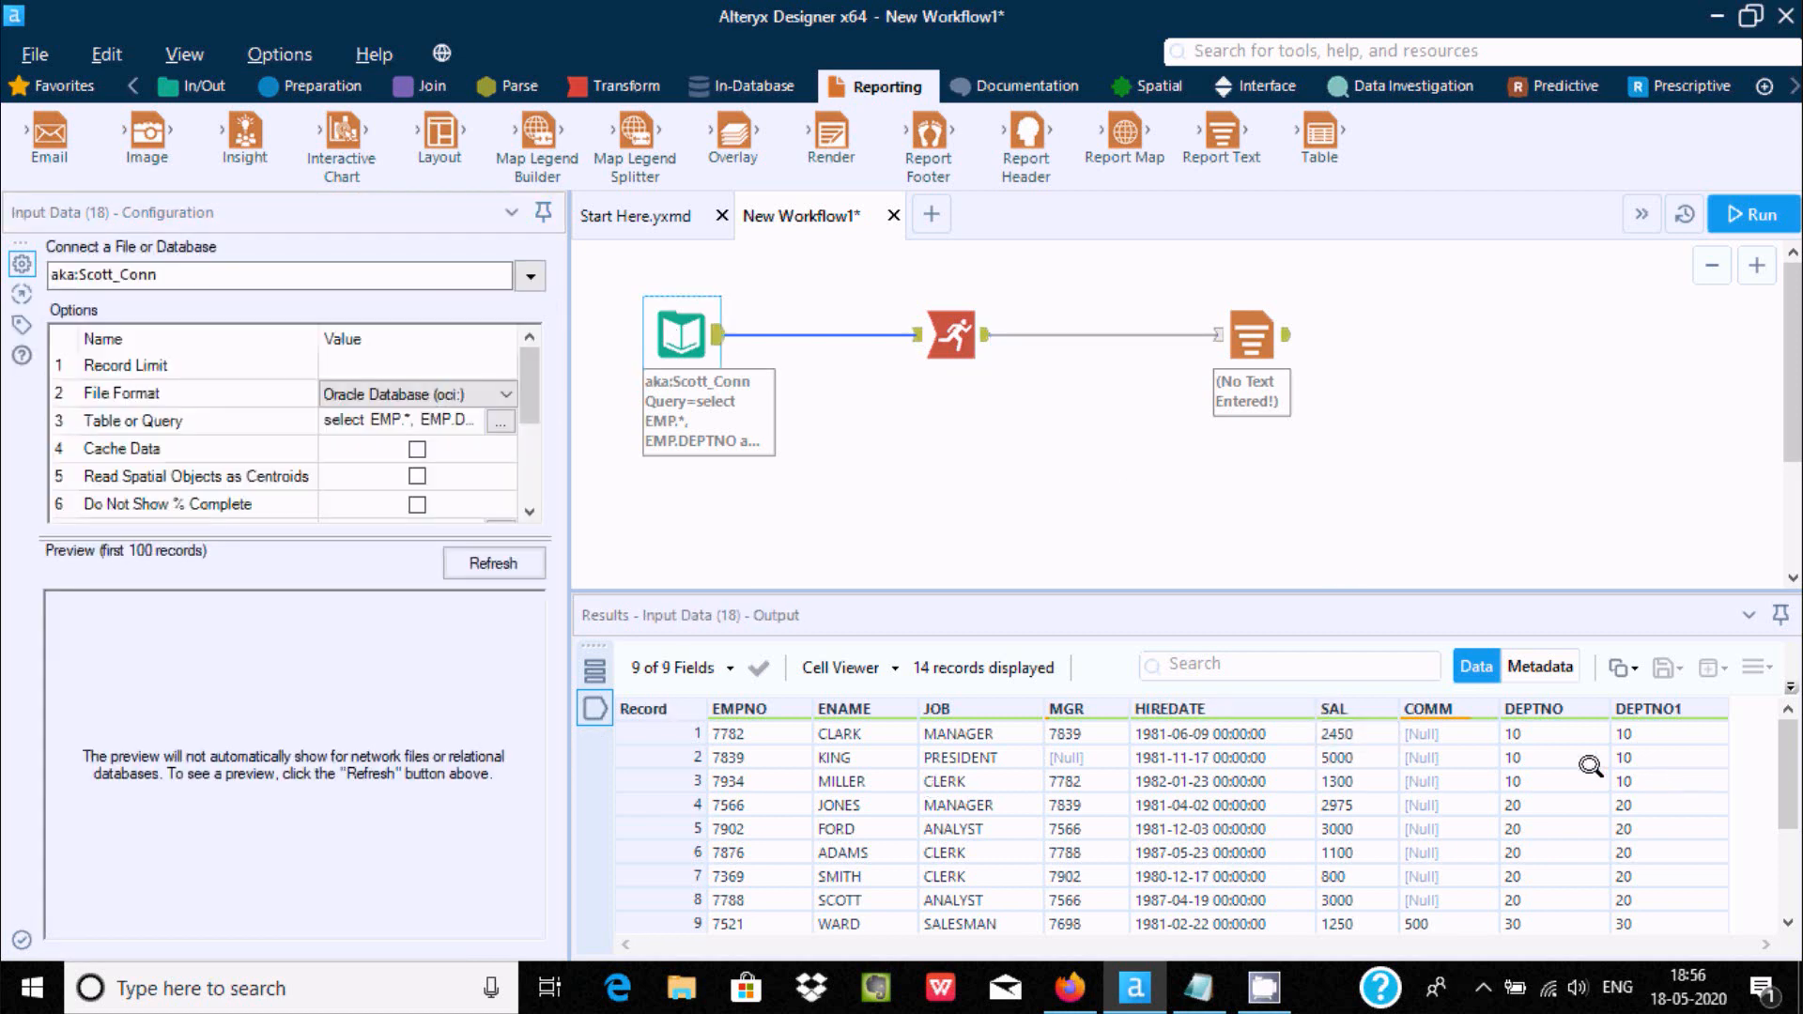
{"action": "left_click", "coordinate": [1529, 731]}
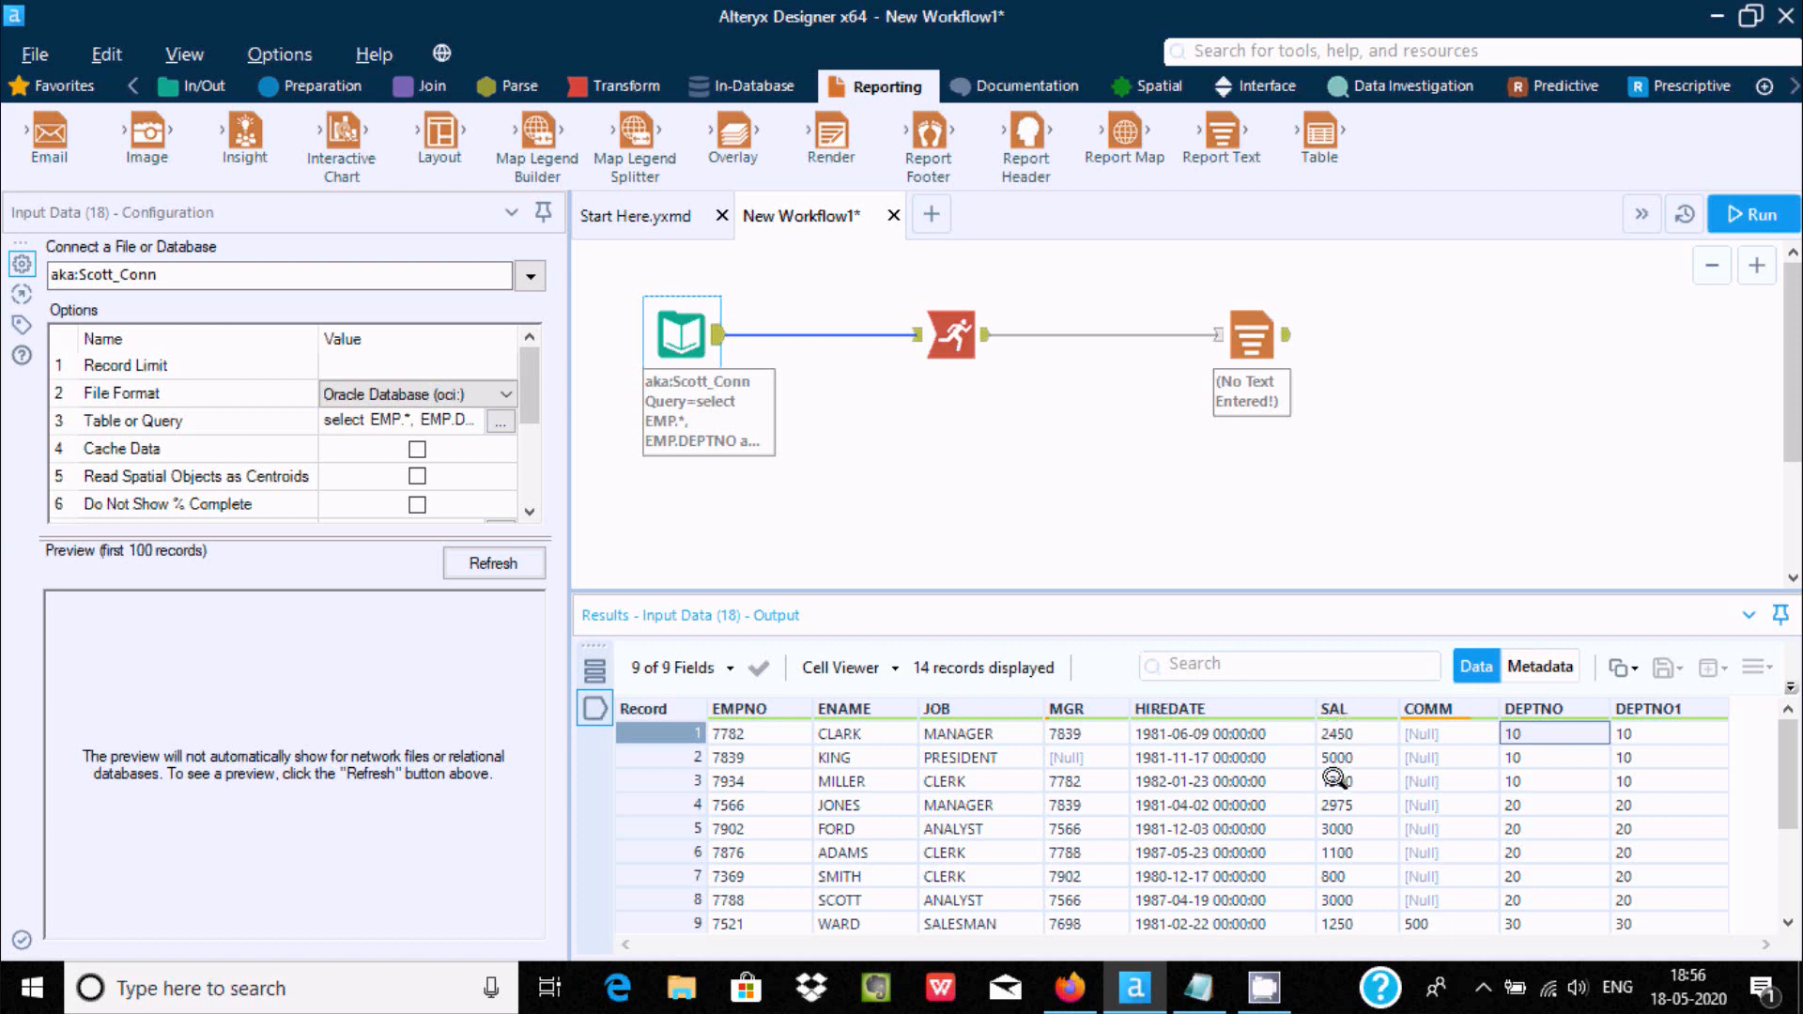
{"action": "left_click", "coordinate": [1749, 211]}
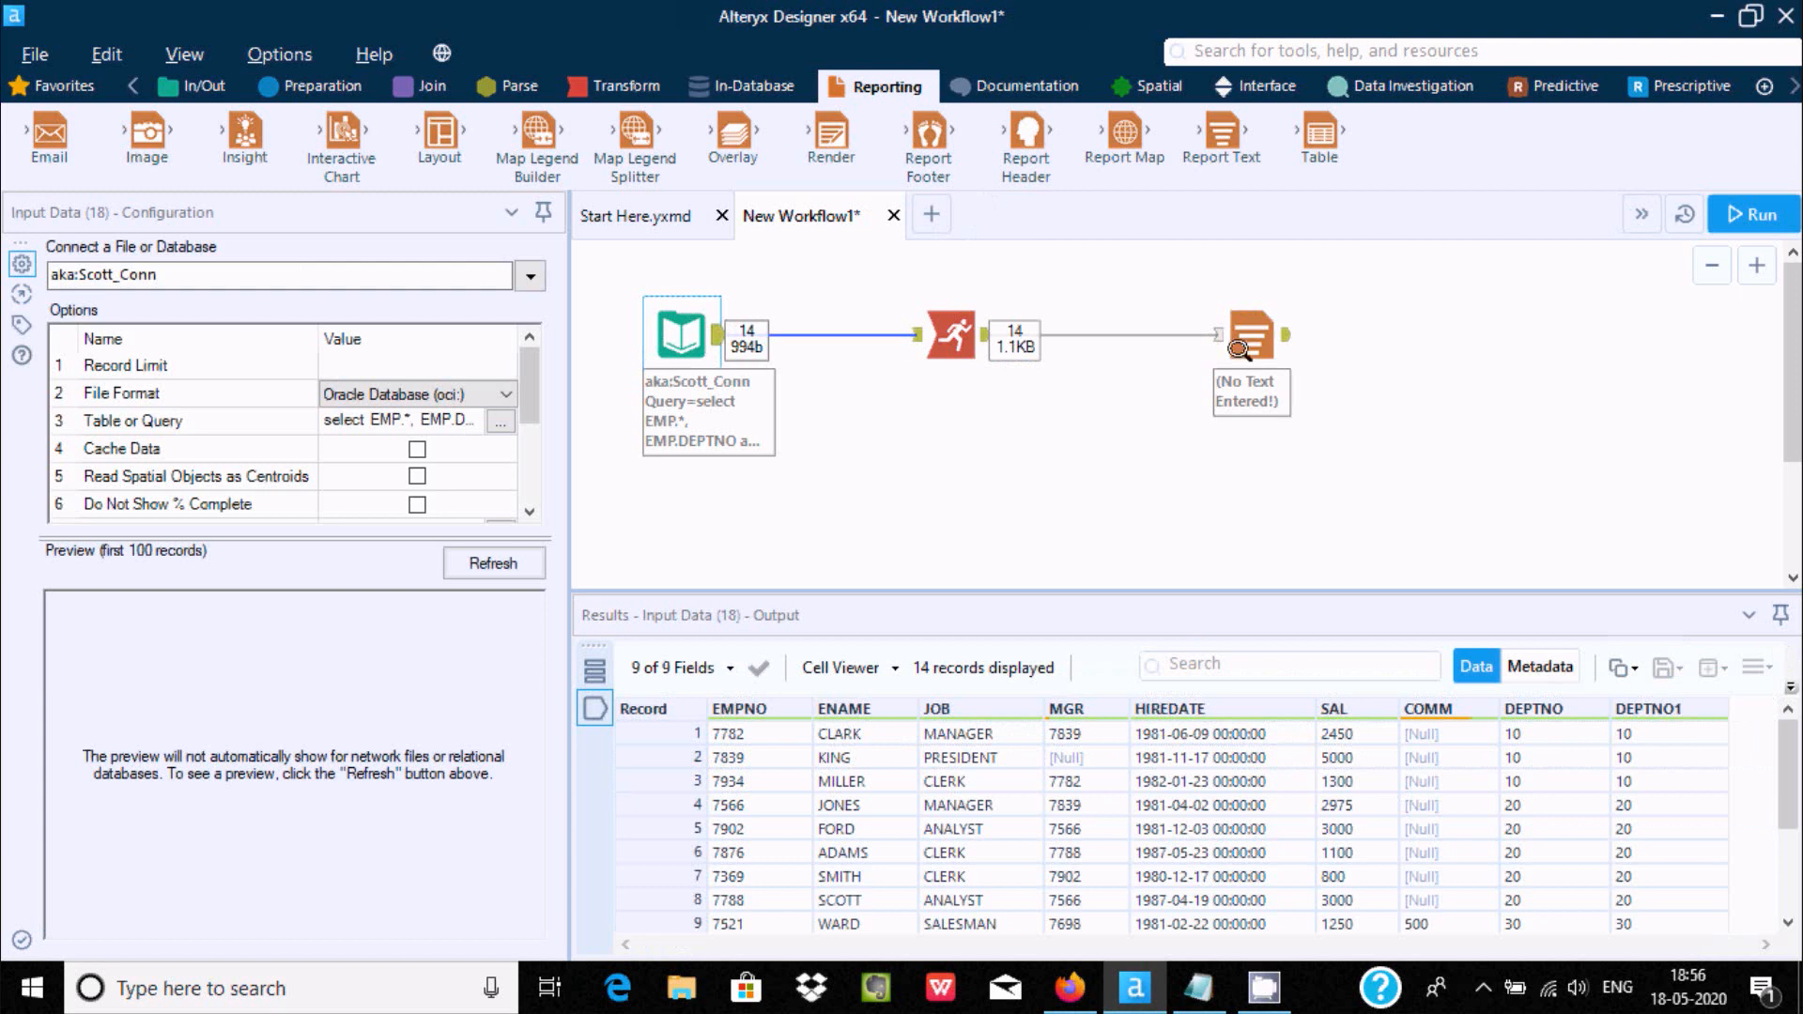
{"action": "left_click", "coordinate": [1250, 340]}
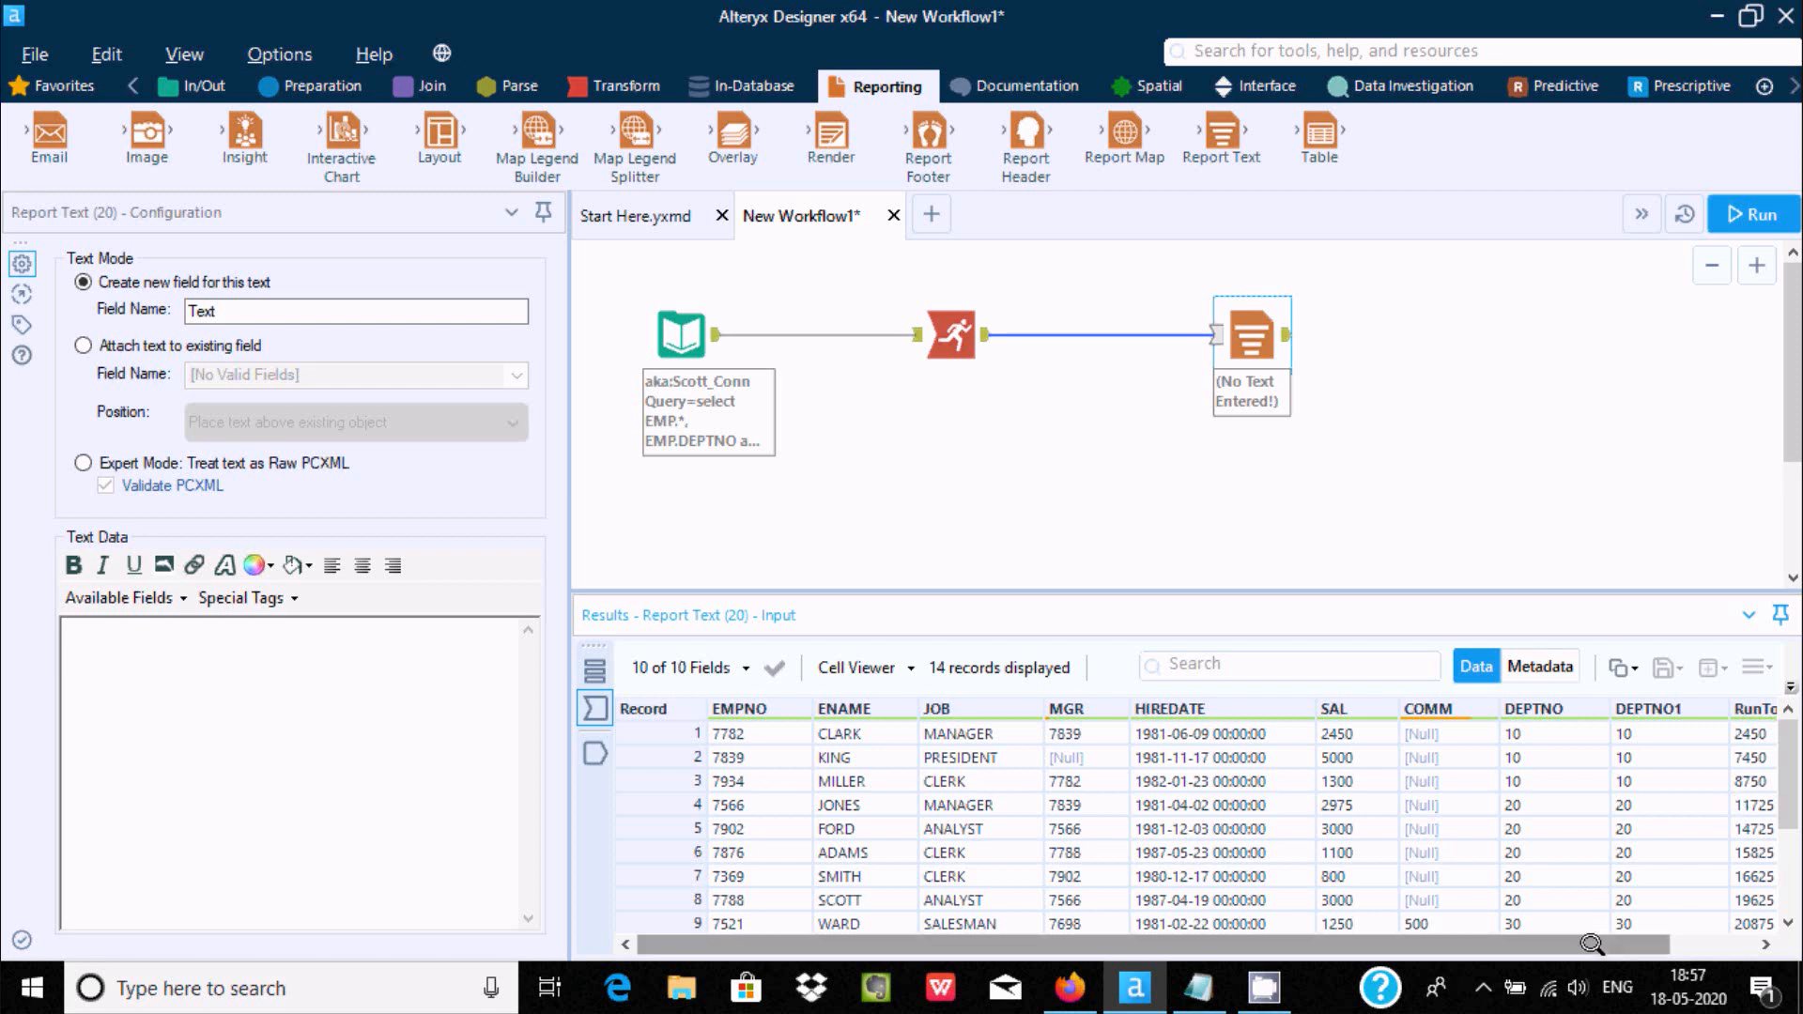
{"action": "left_click", "coordinate": [1728, 944]}
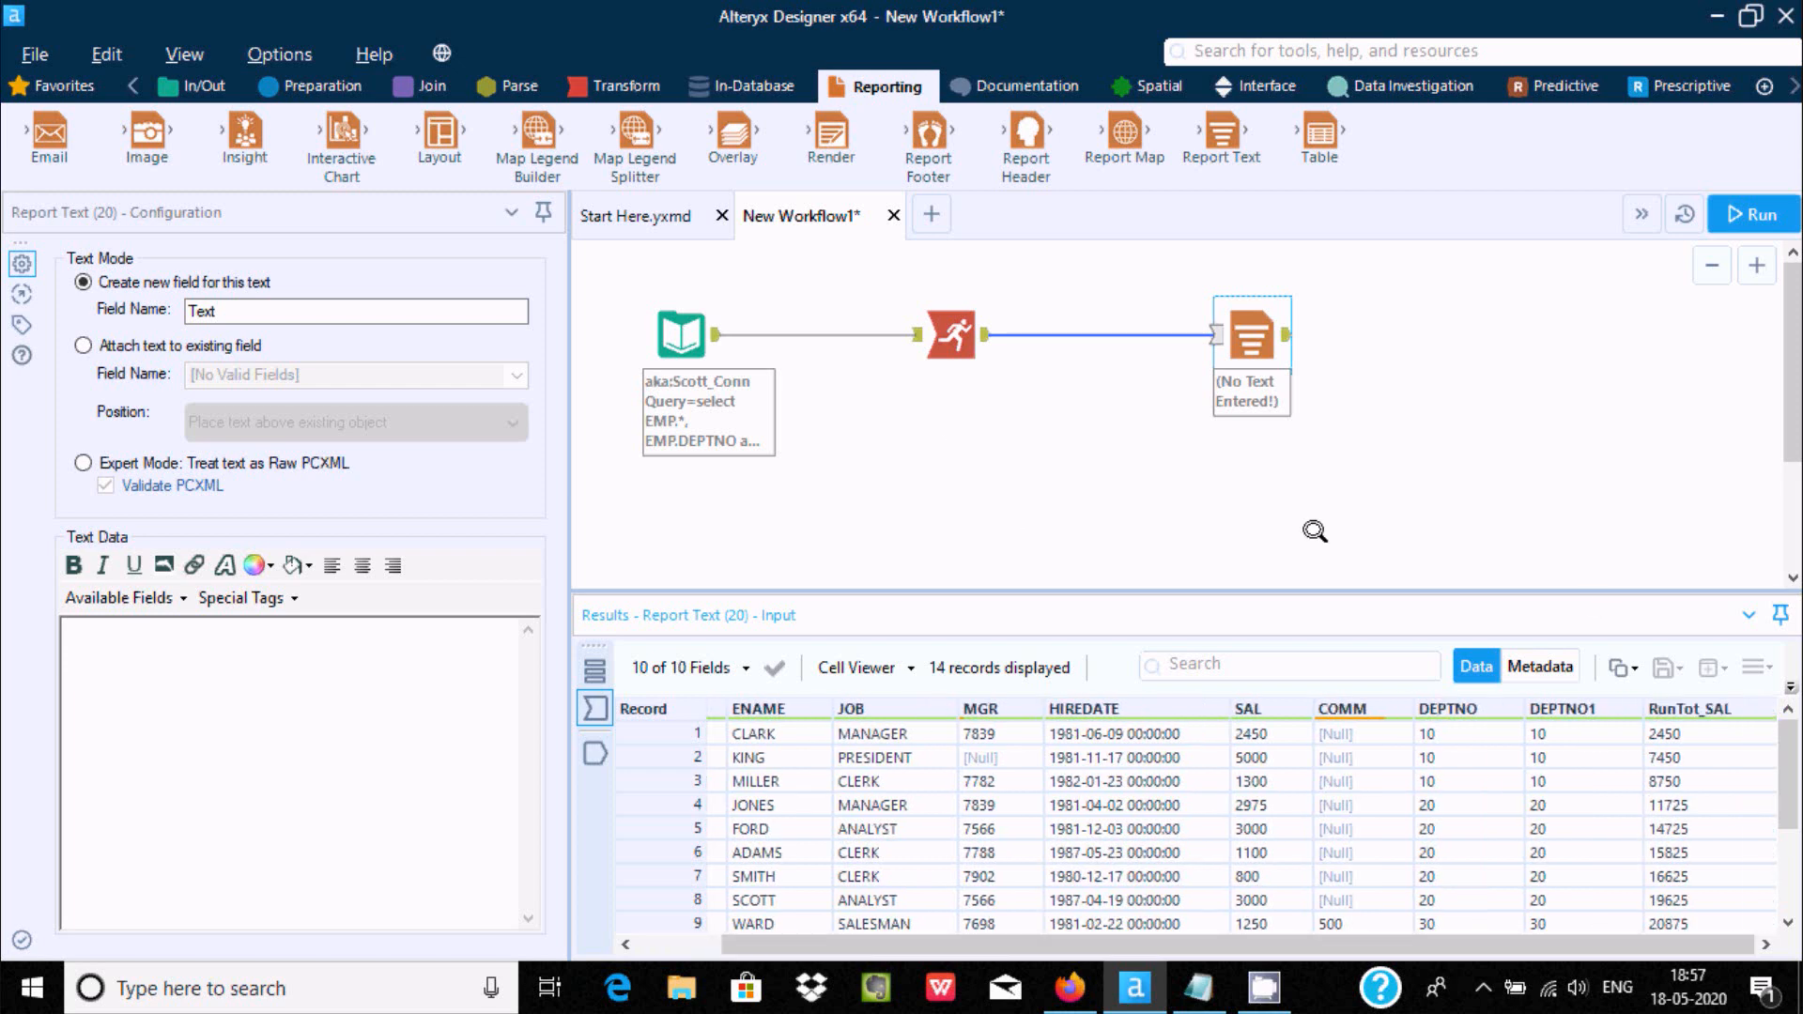
Group the Running Total tool by DEPTNO again and rerun the workflow
{"action": "left_click", "coordinate": [939, 315]}
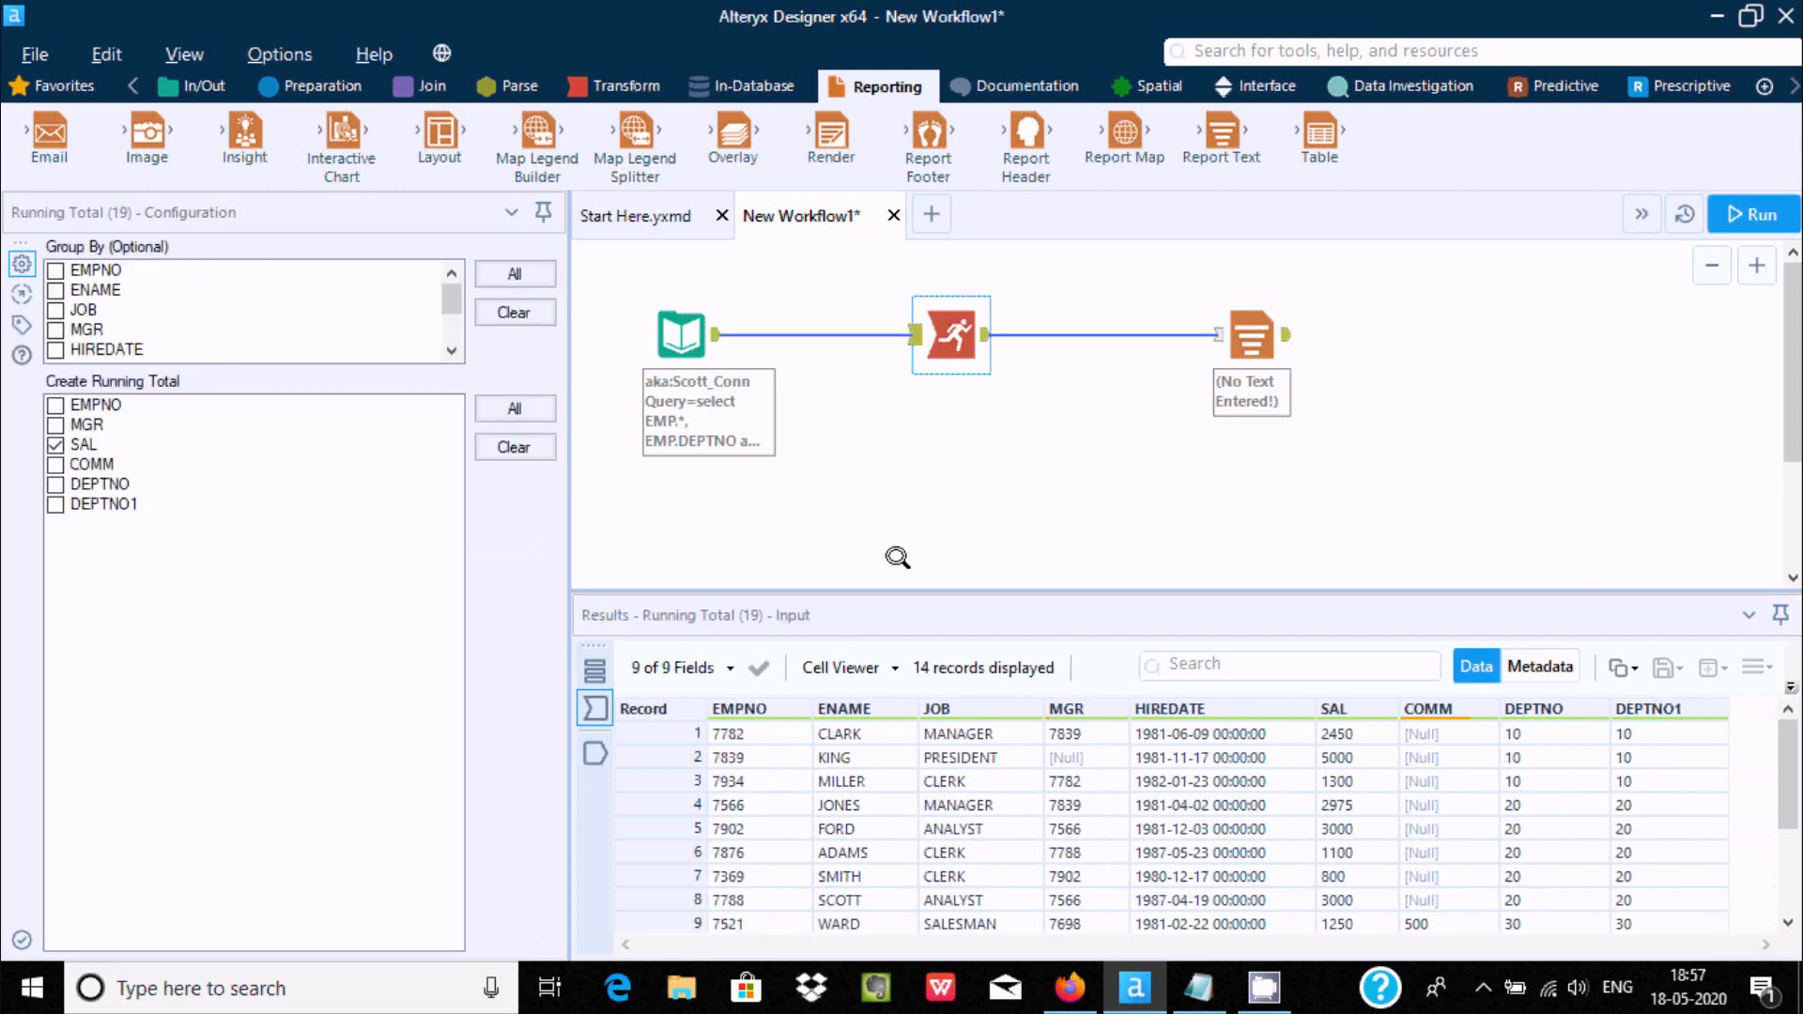
{"action": "left_click_drag", "start_coordinate": [449, 287], "coordinate": [449, 340]}
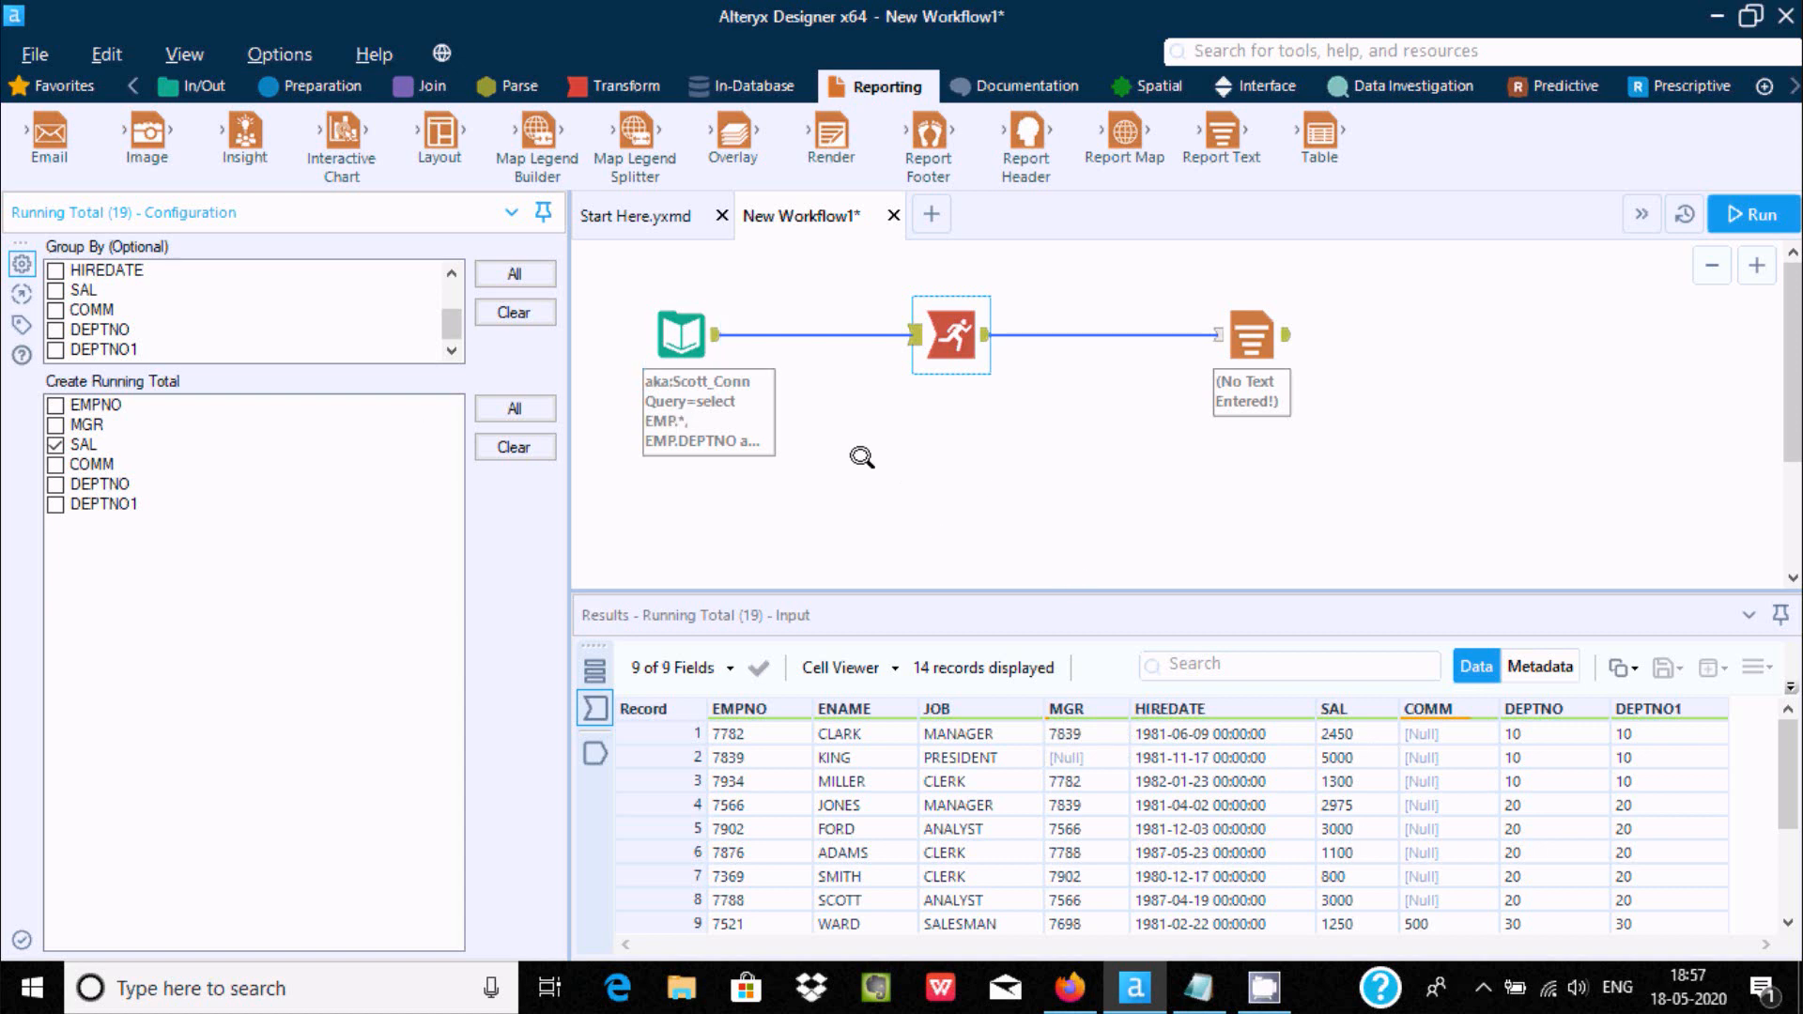
{"action": "left_click", "coordinate": [56, 330]}
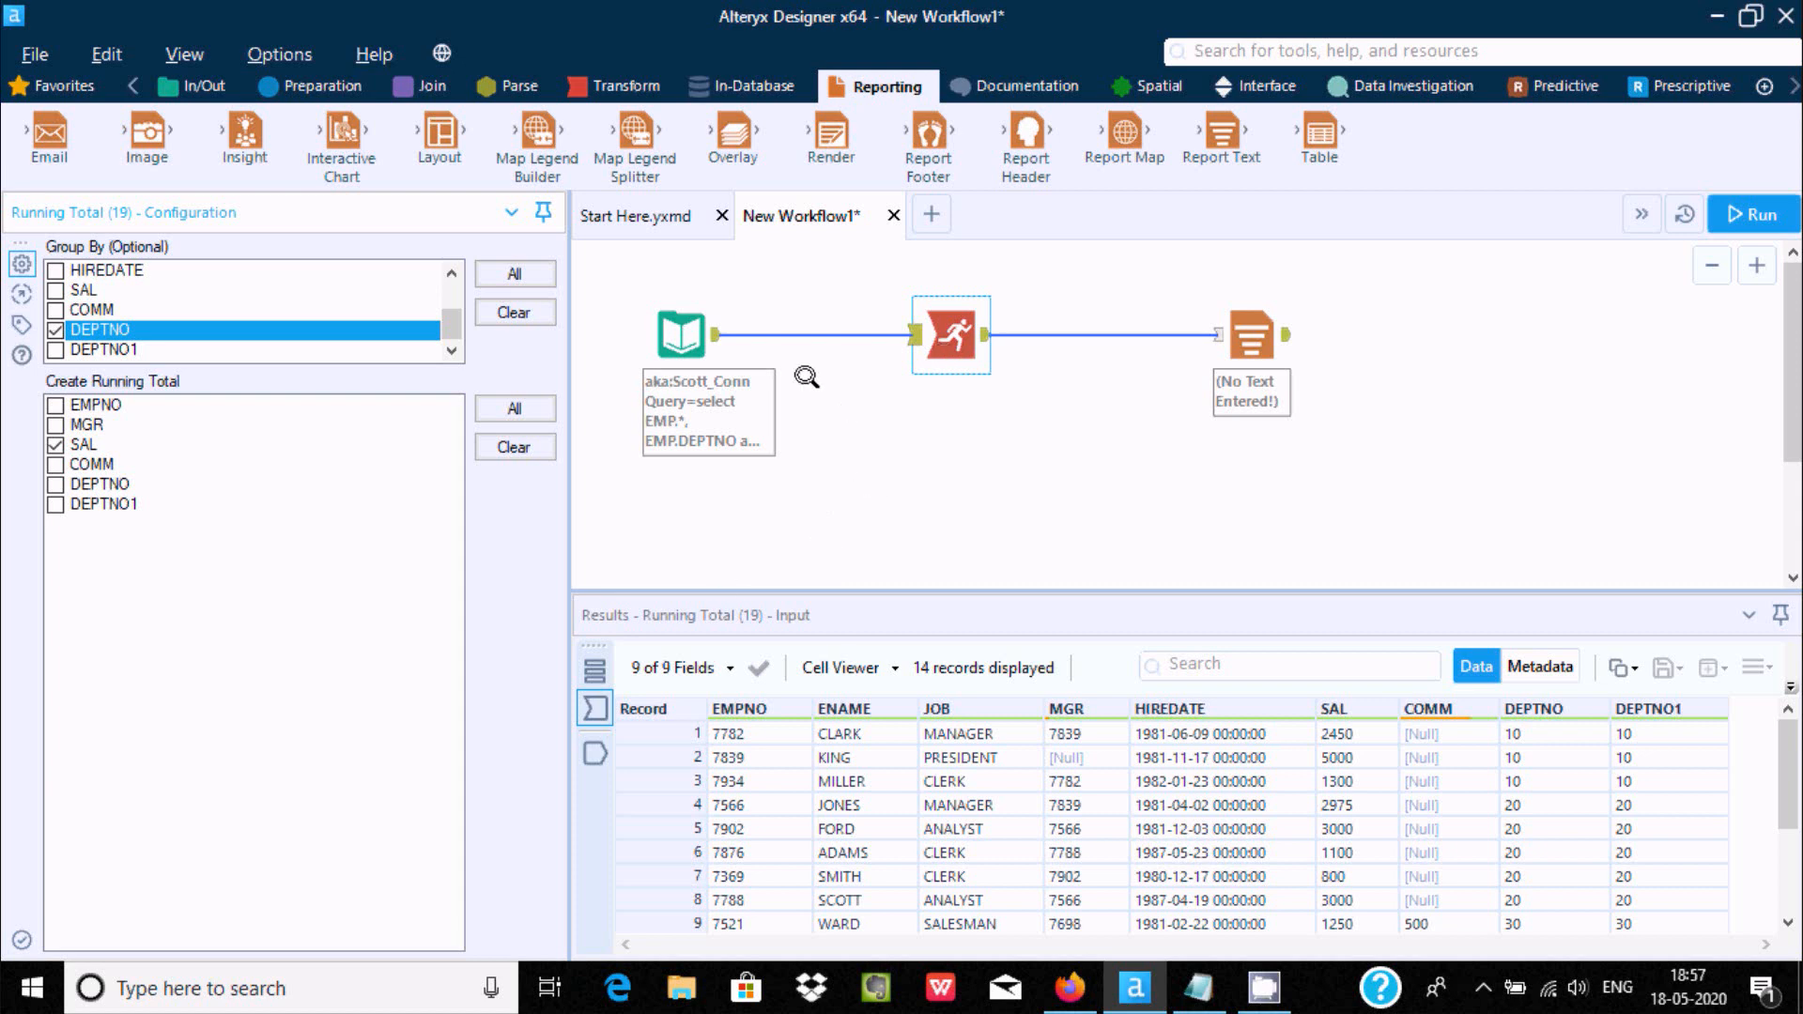
{"action": "left_click", "coordinate": [827, 427]}
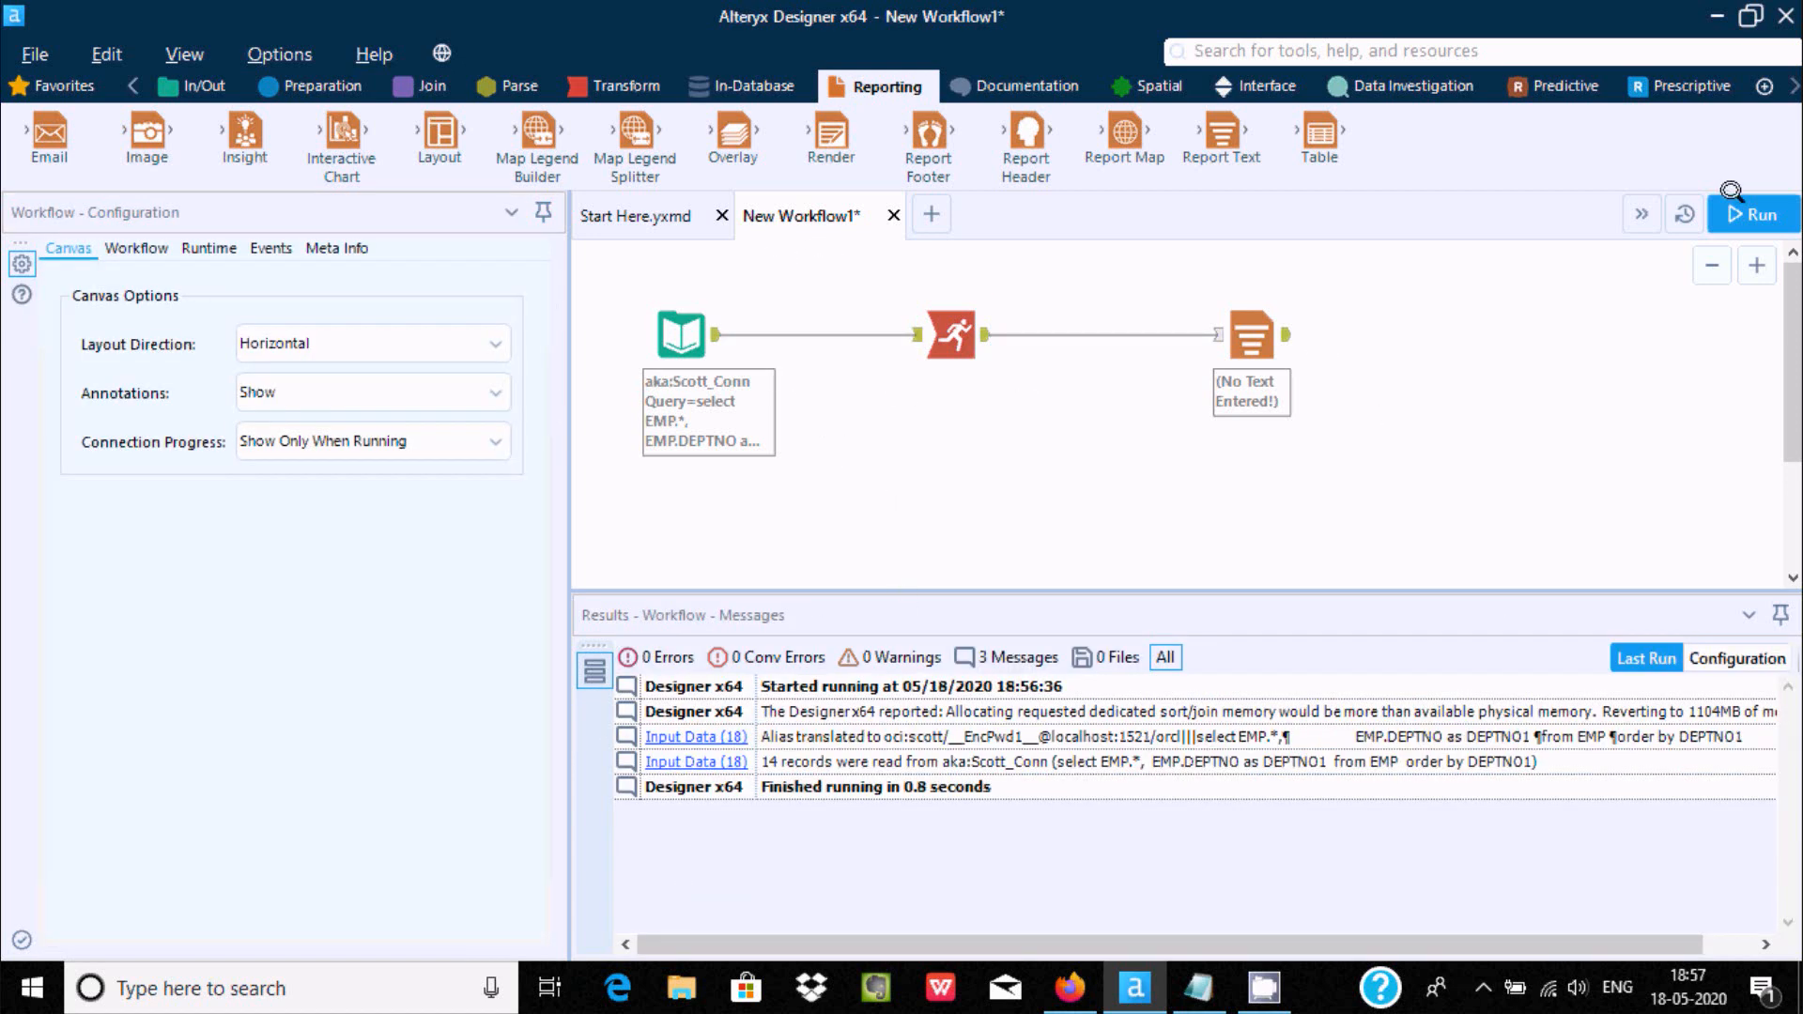
{"action": "left_click", "coordinate": [1747, 214]}
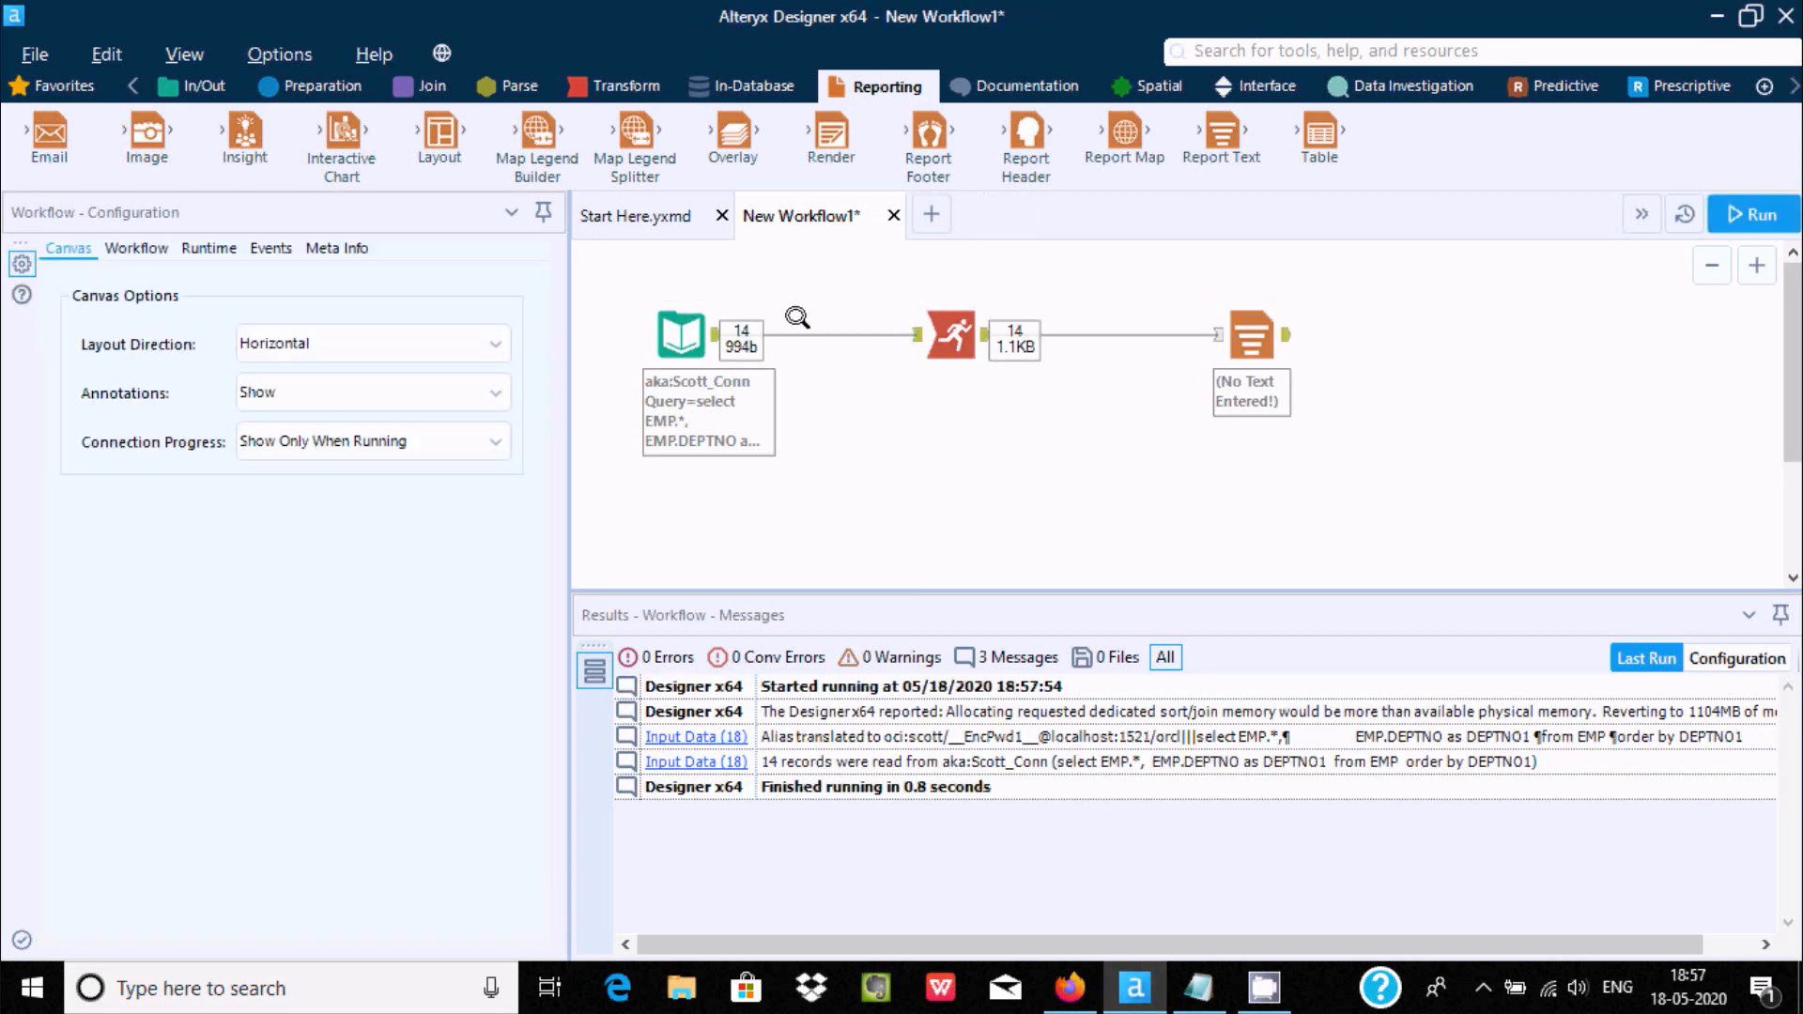
Examine the RunTot_SAL values of the department 30 records entering the Report Text tool
{"action": "left_click", "coordinate": [952, 335]}
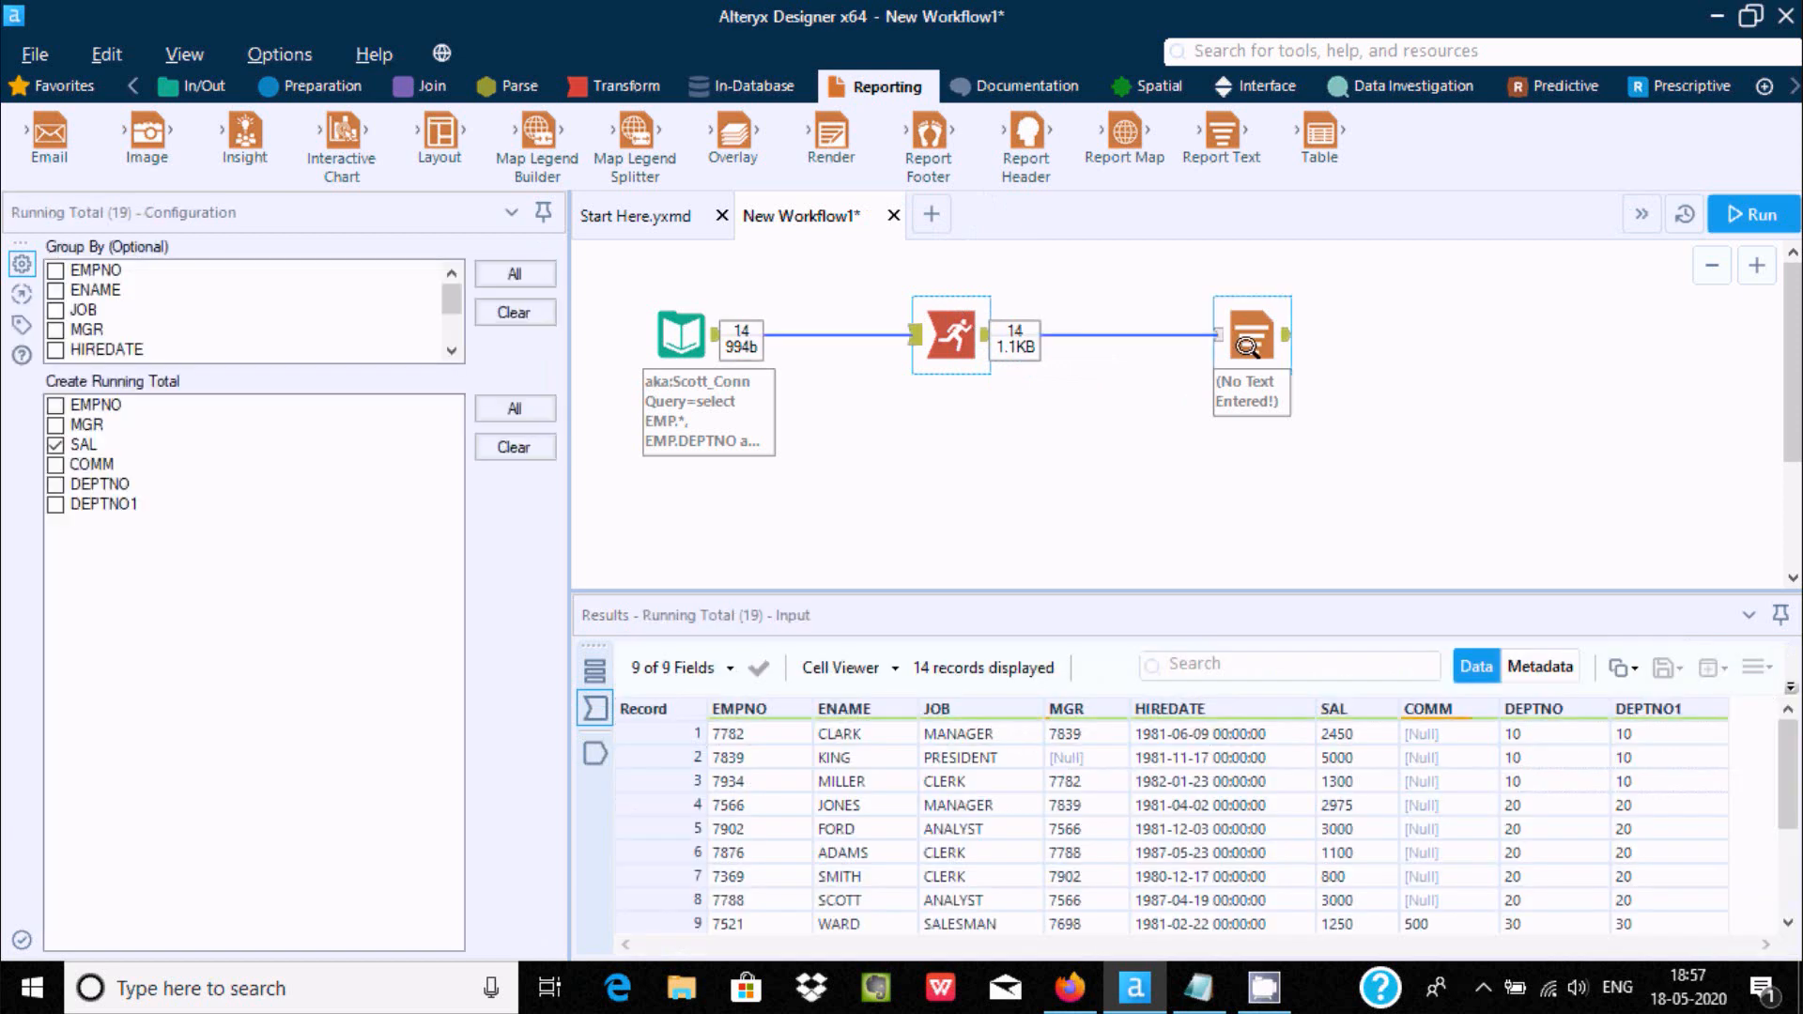
{"action": "left_click", "coordinate": [1236, 337]}
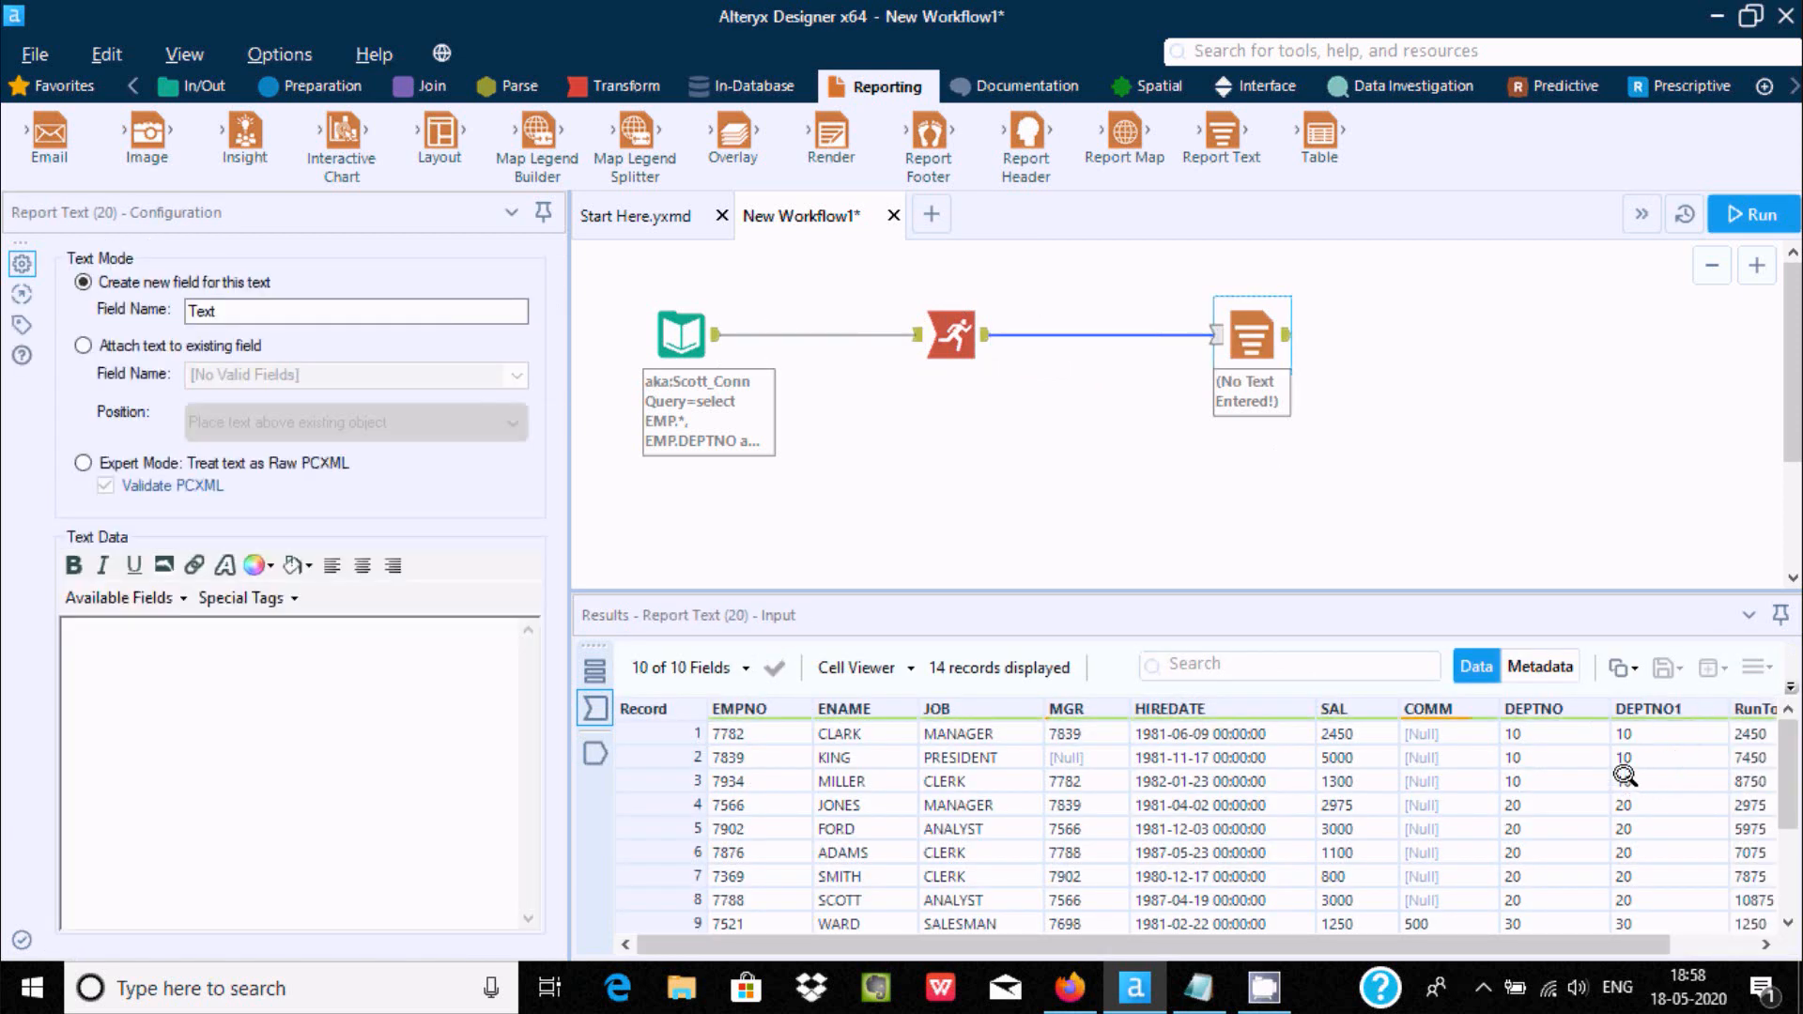
{"action": "left_click_drag", "start_coordinate": [1790, 775], "coordinate": [1792, 859]}
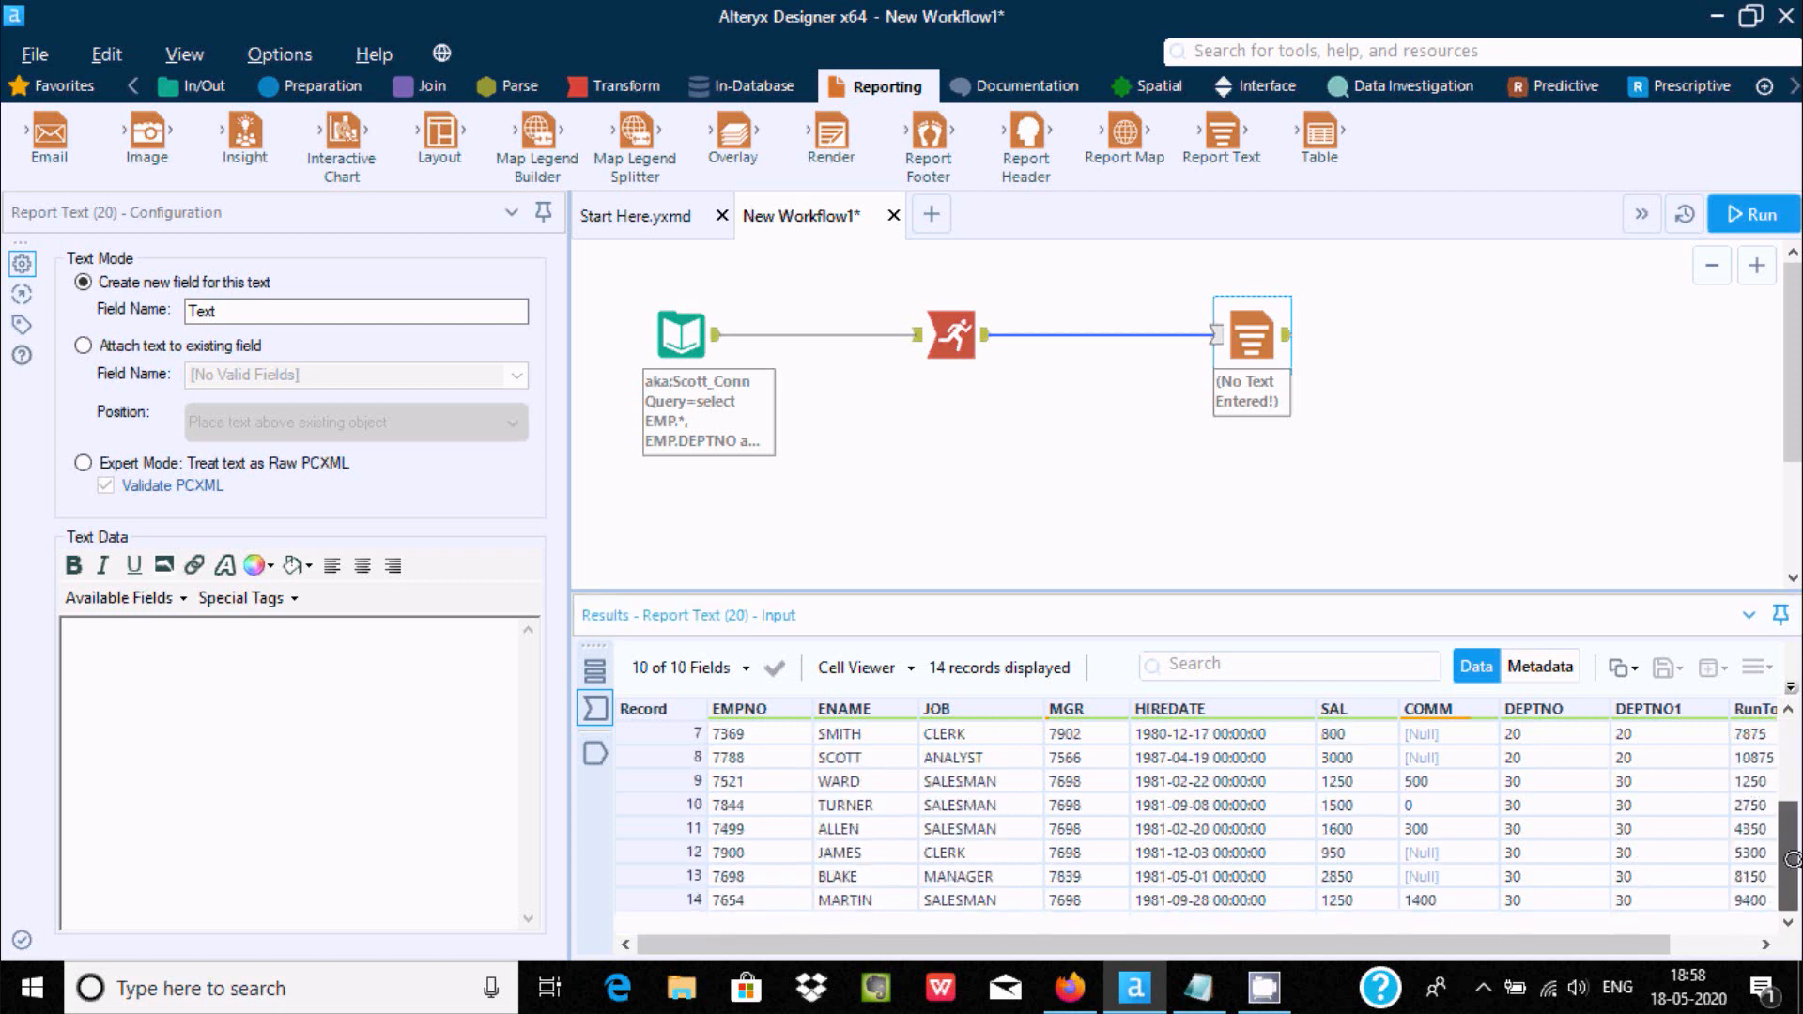
{"action": "left_click", "coordinate": [1645, 773]}
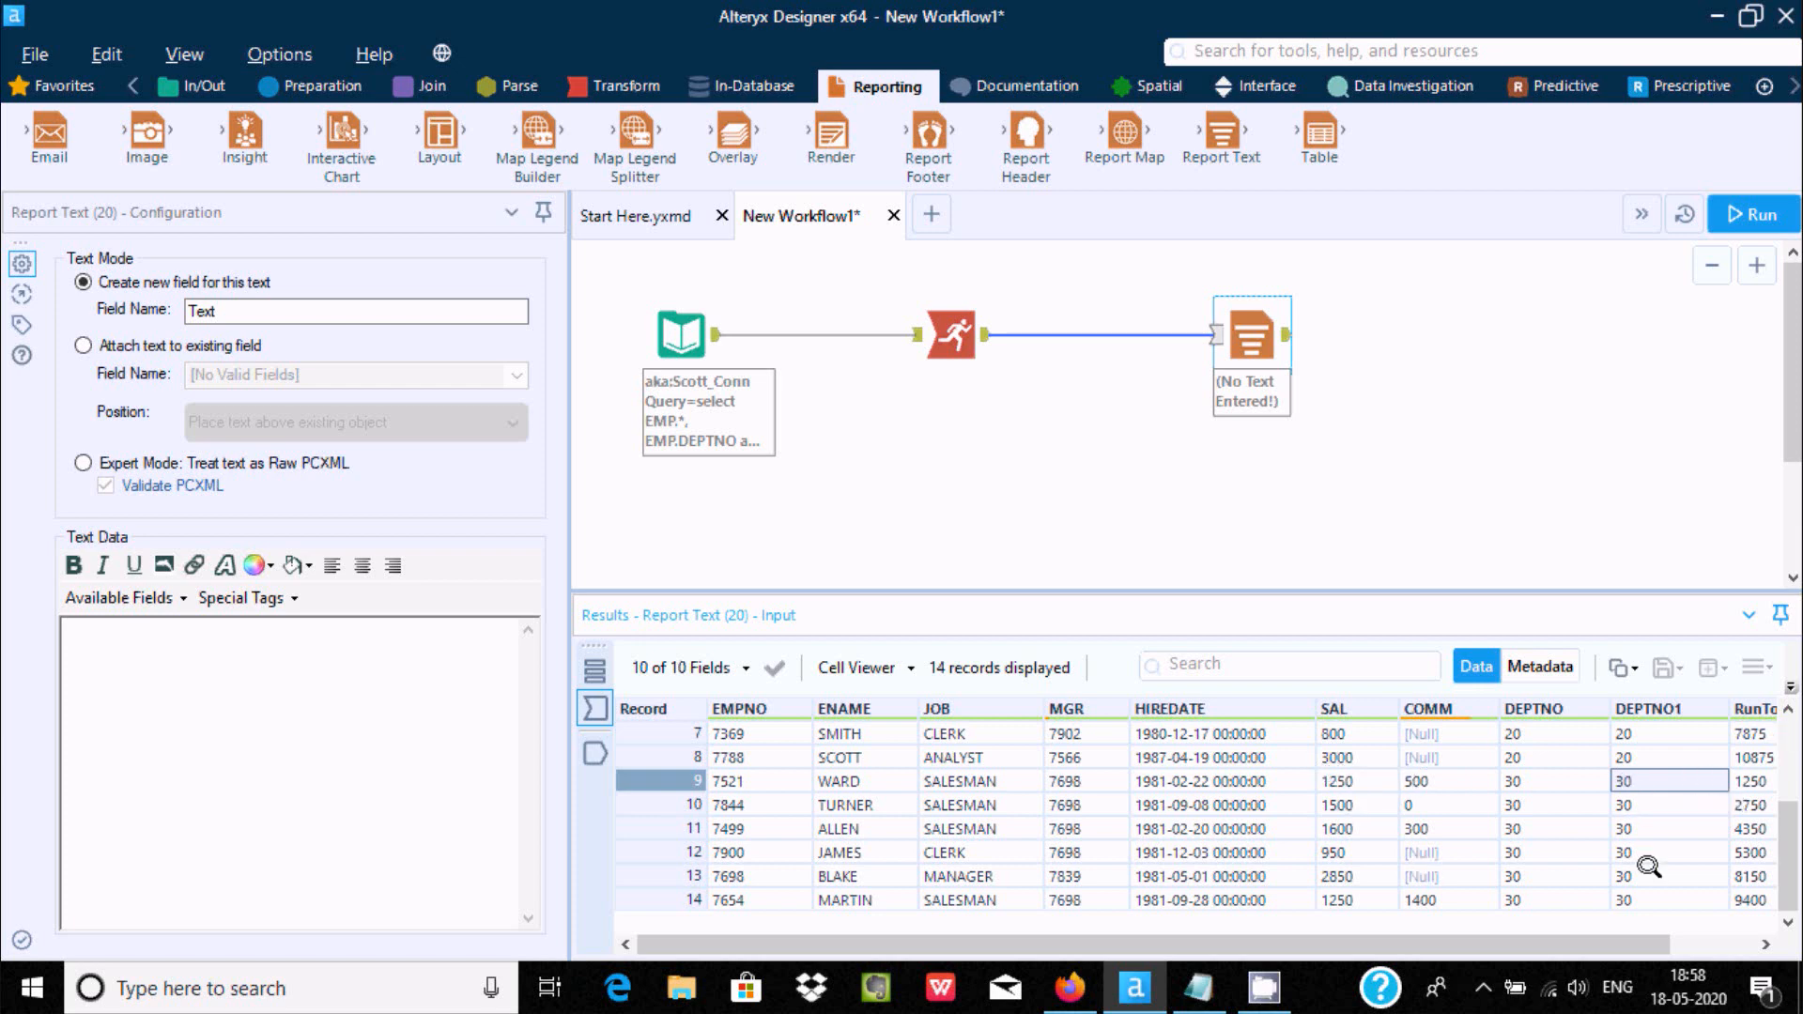
{"action": "left_click", "coordinate": [1736, 773]}
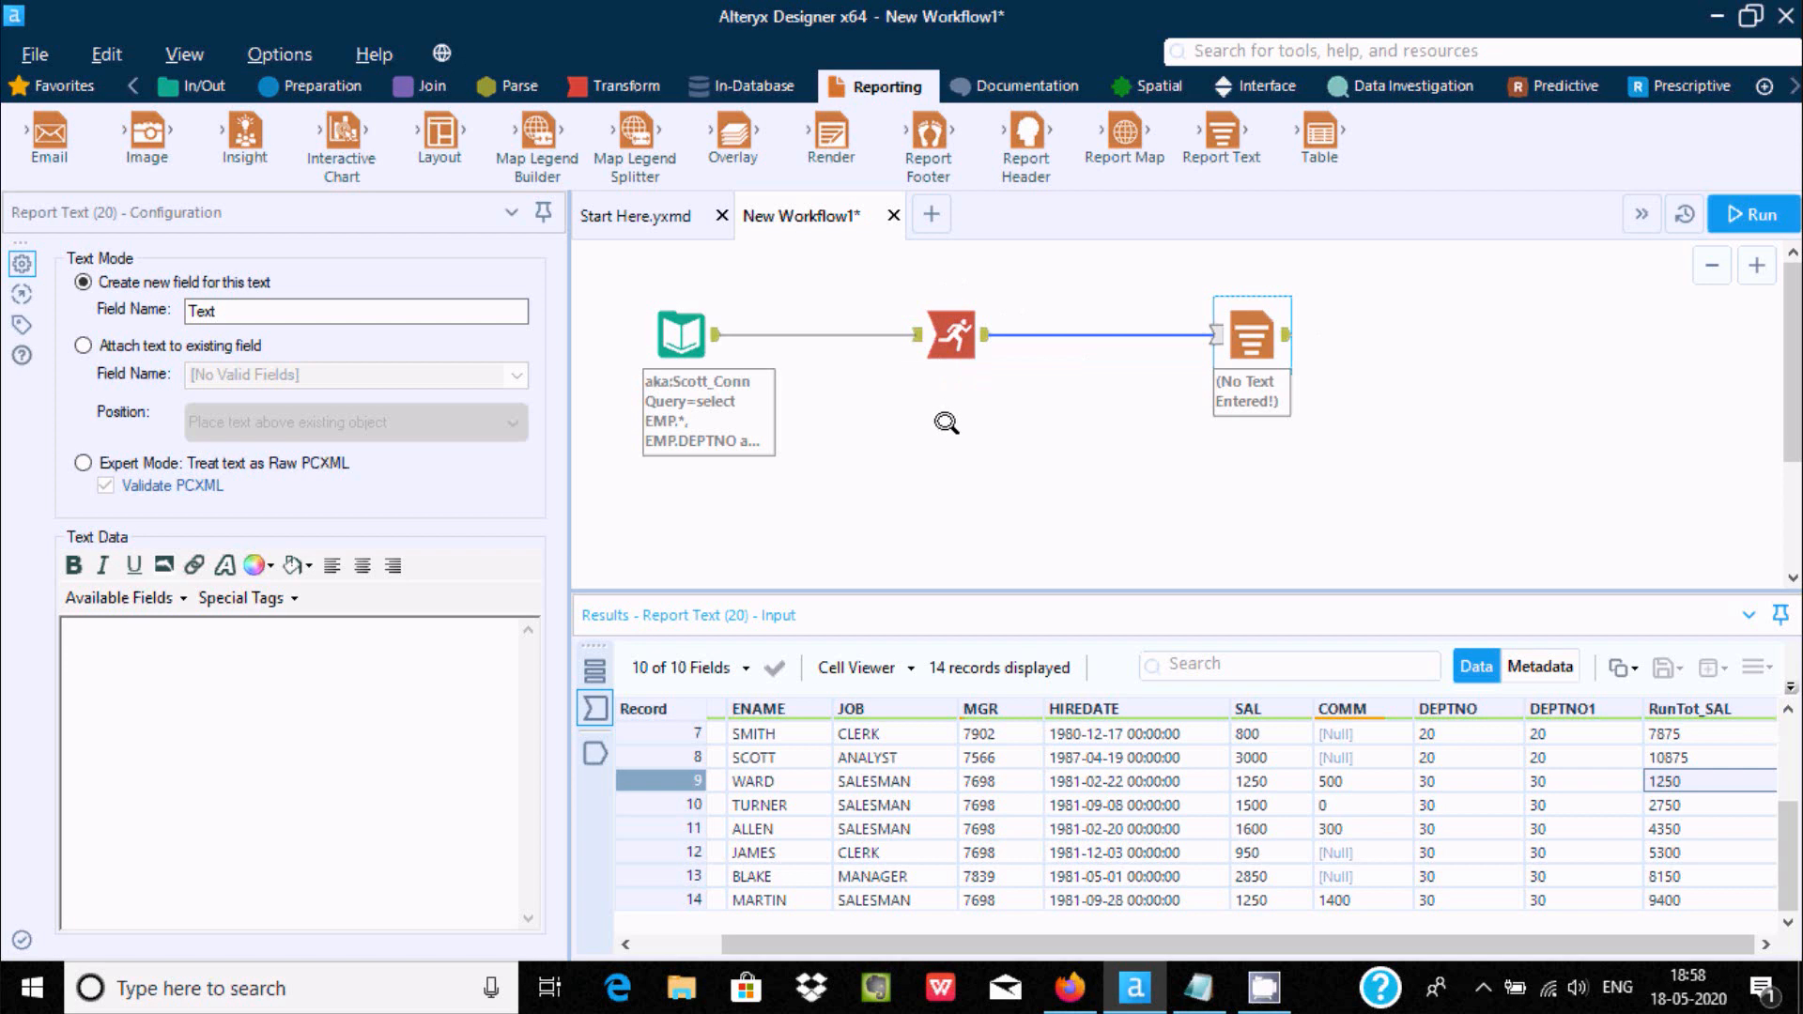
{"action": "left_click", "coordinate": [954, 331]}
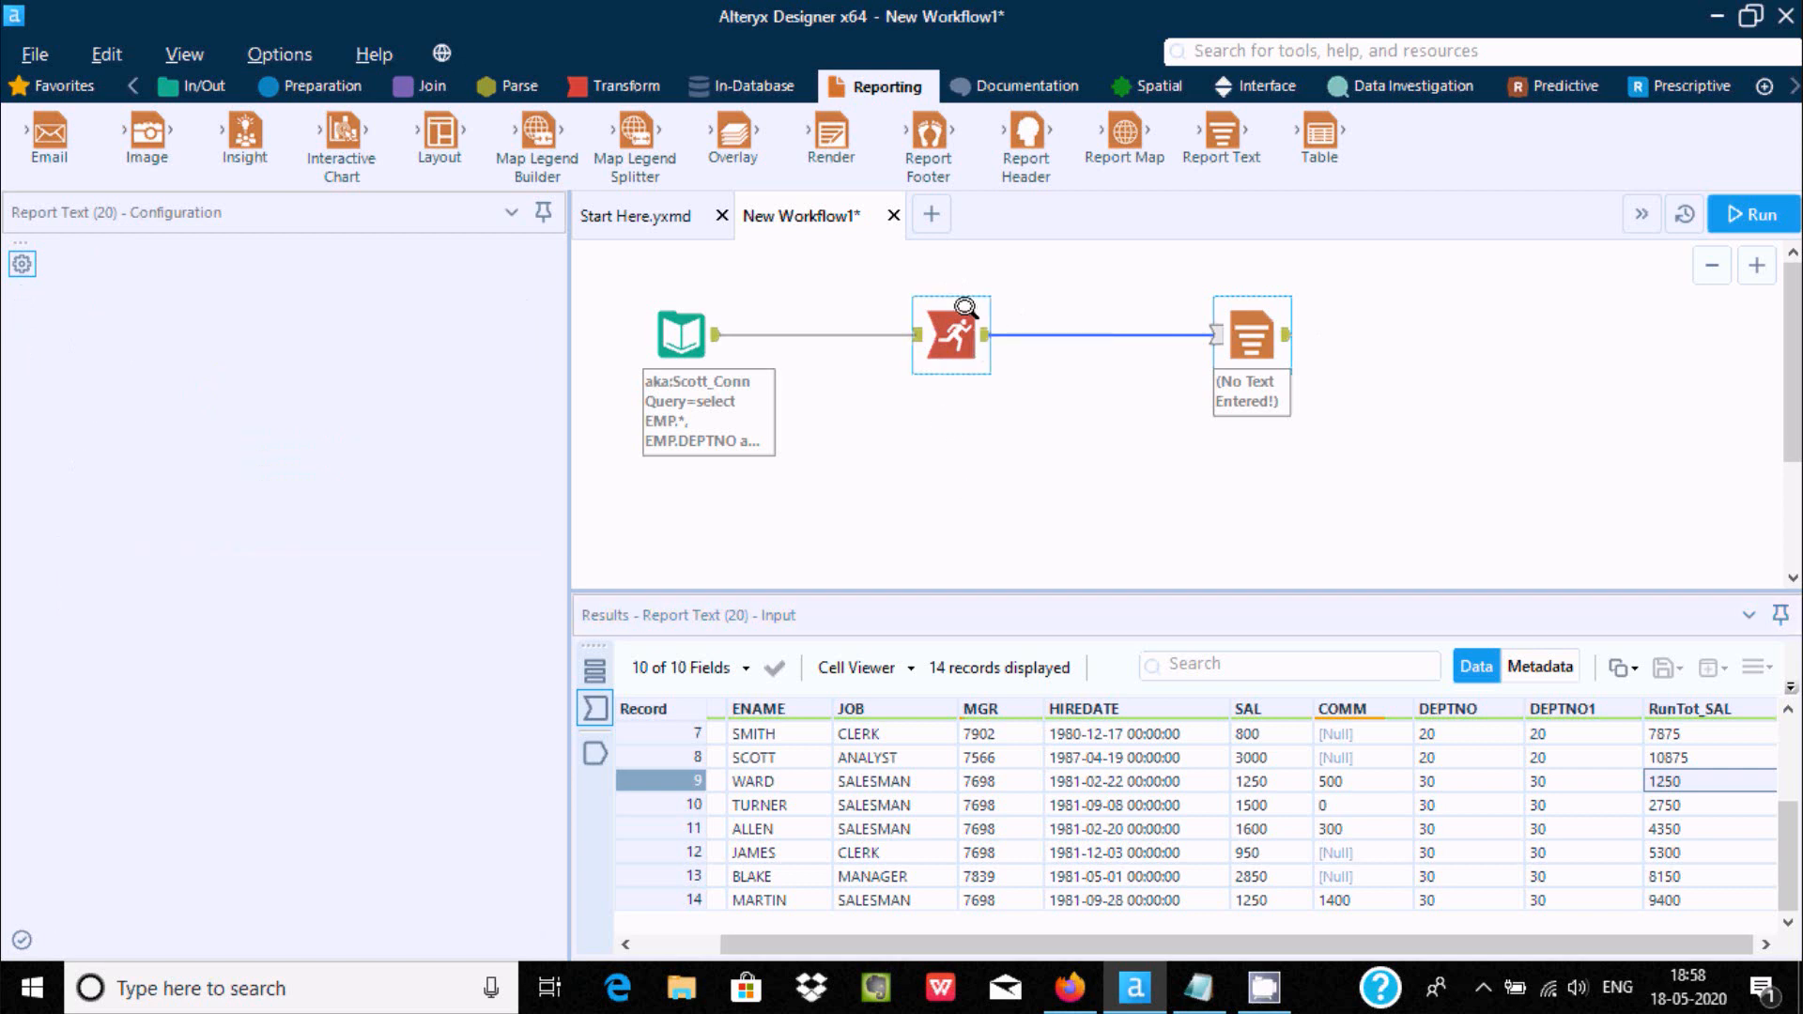